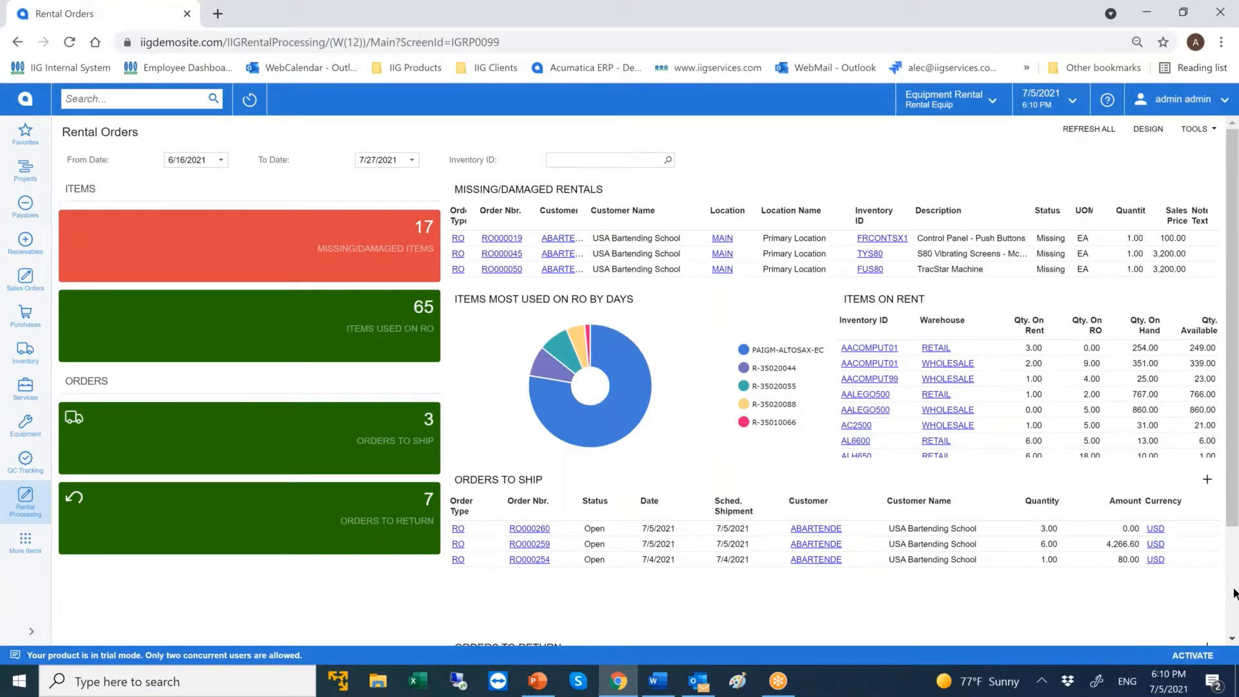
Create a new sales order of type RO for the customer USA Bartending School.
scroll(1234, 594, down, 2)
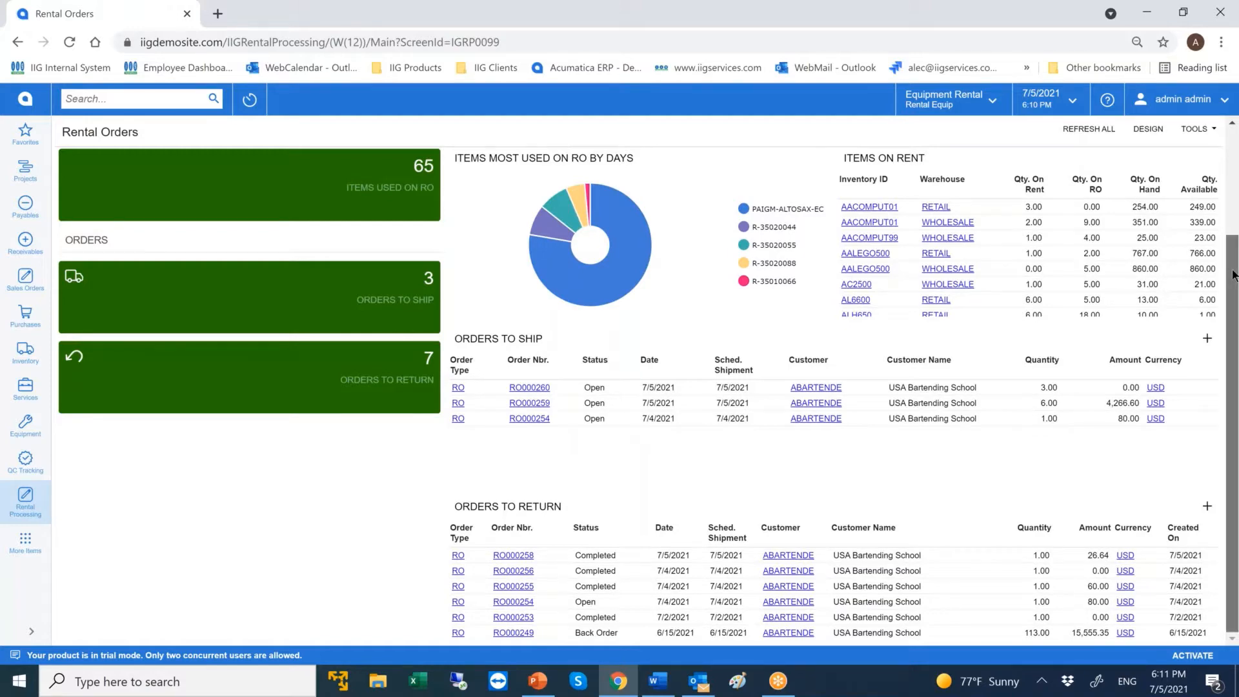
scroll(1234, 274, up, 2)
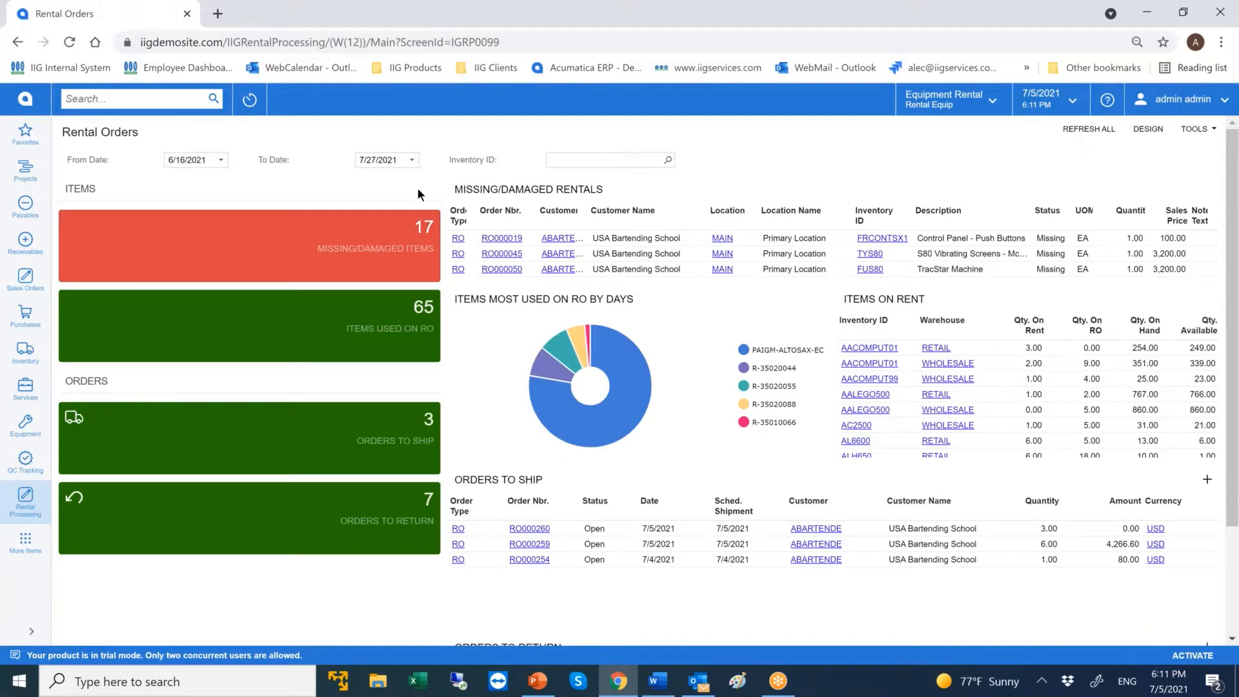
click(24, 279)
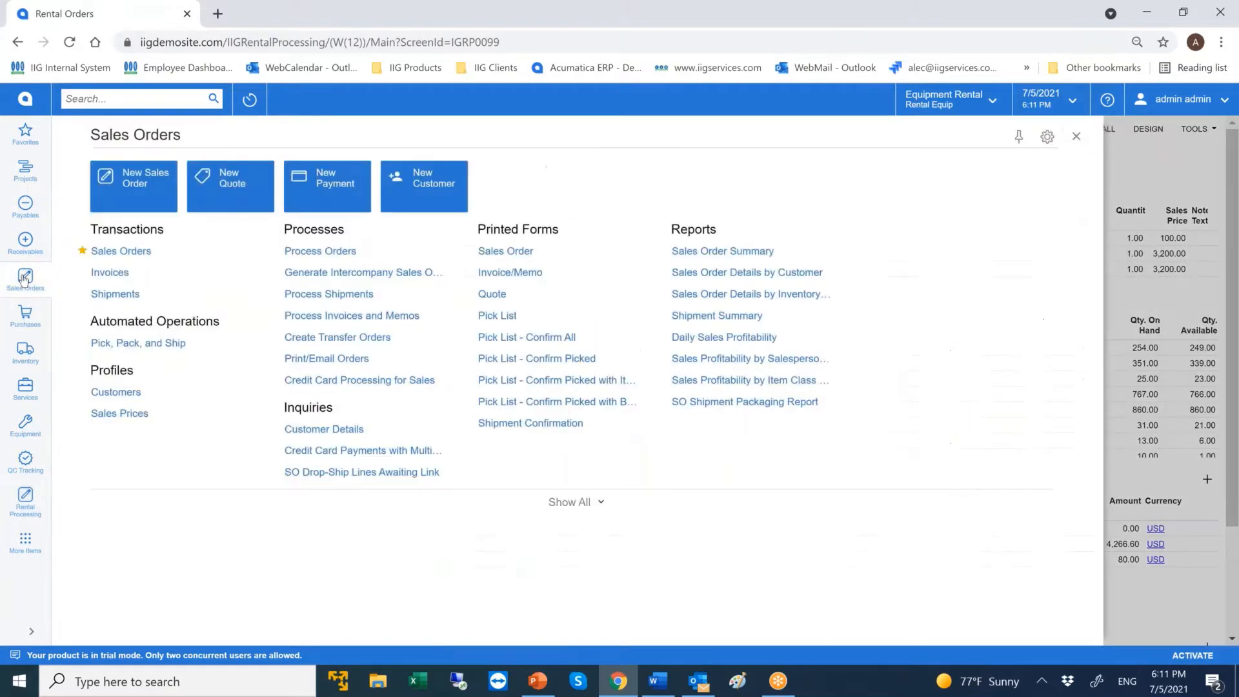
click(101, 252)
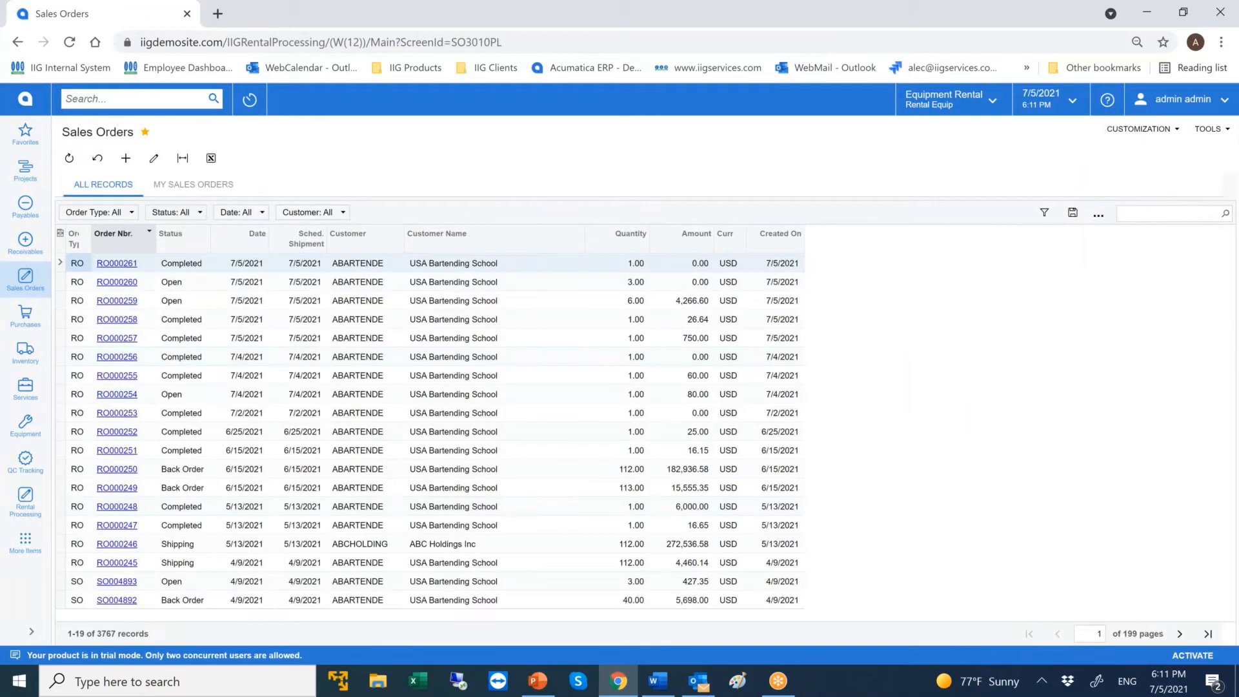
click(126, 158)
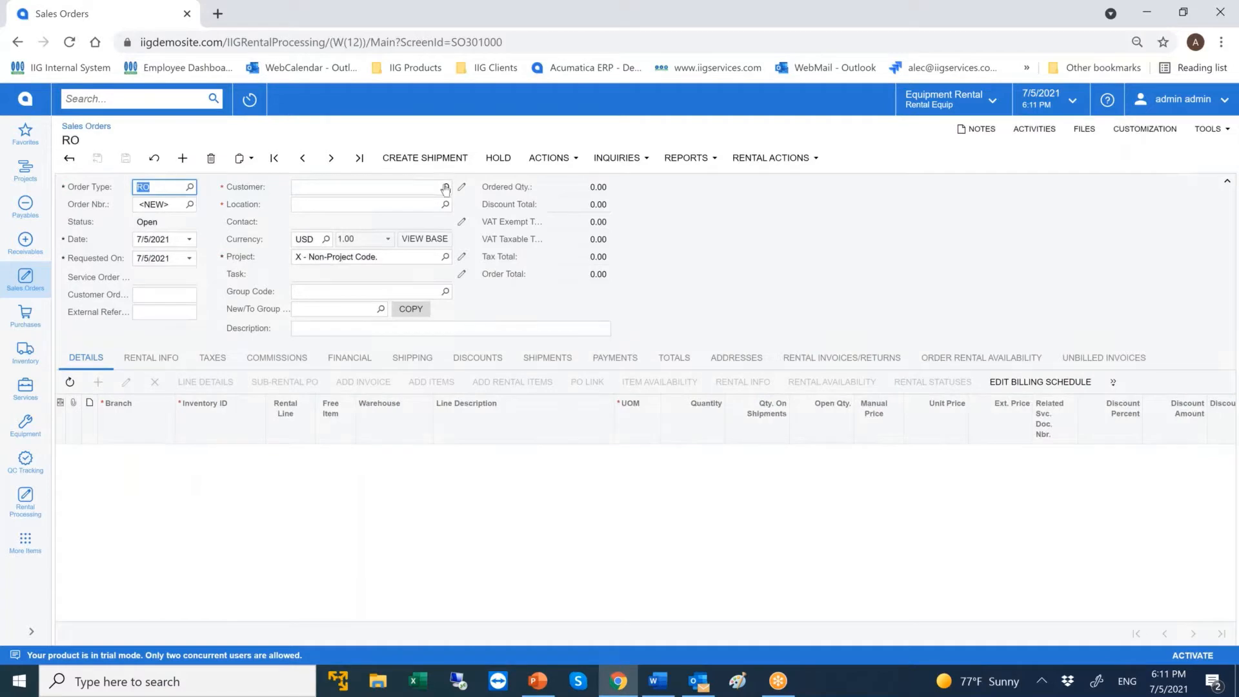
click(445, 188)
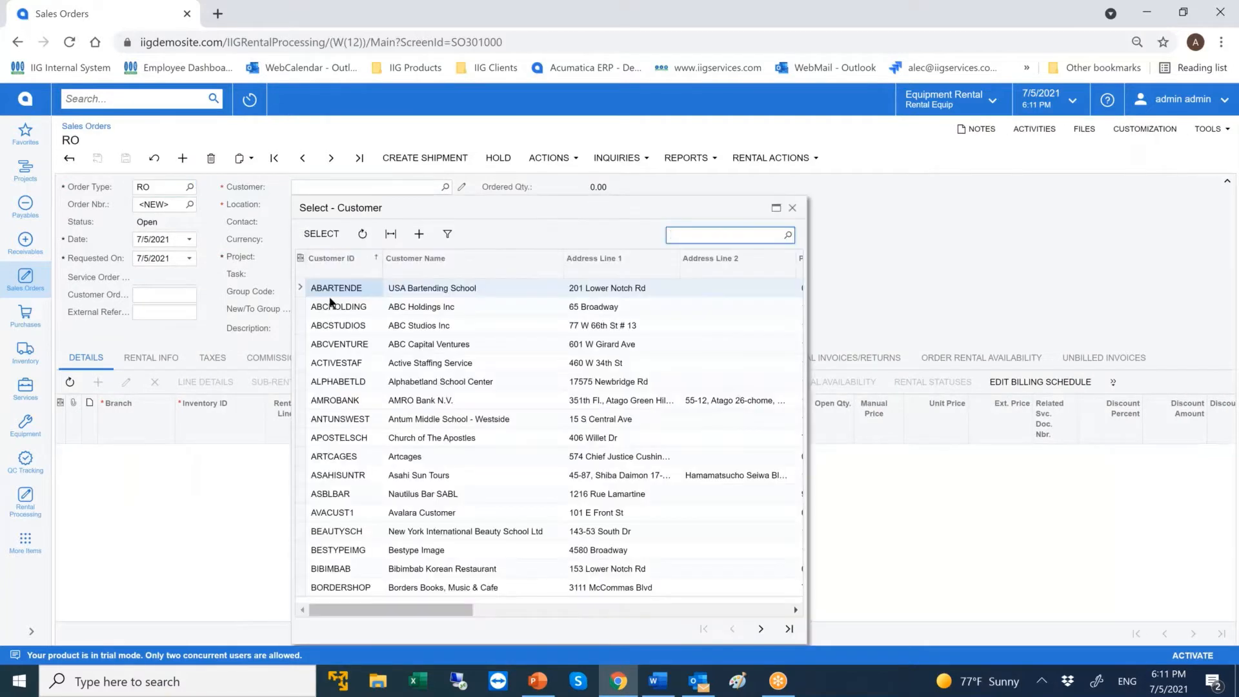
double_click(331, 289)
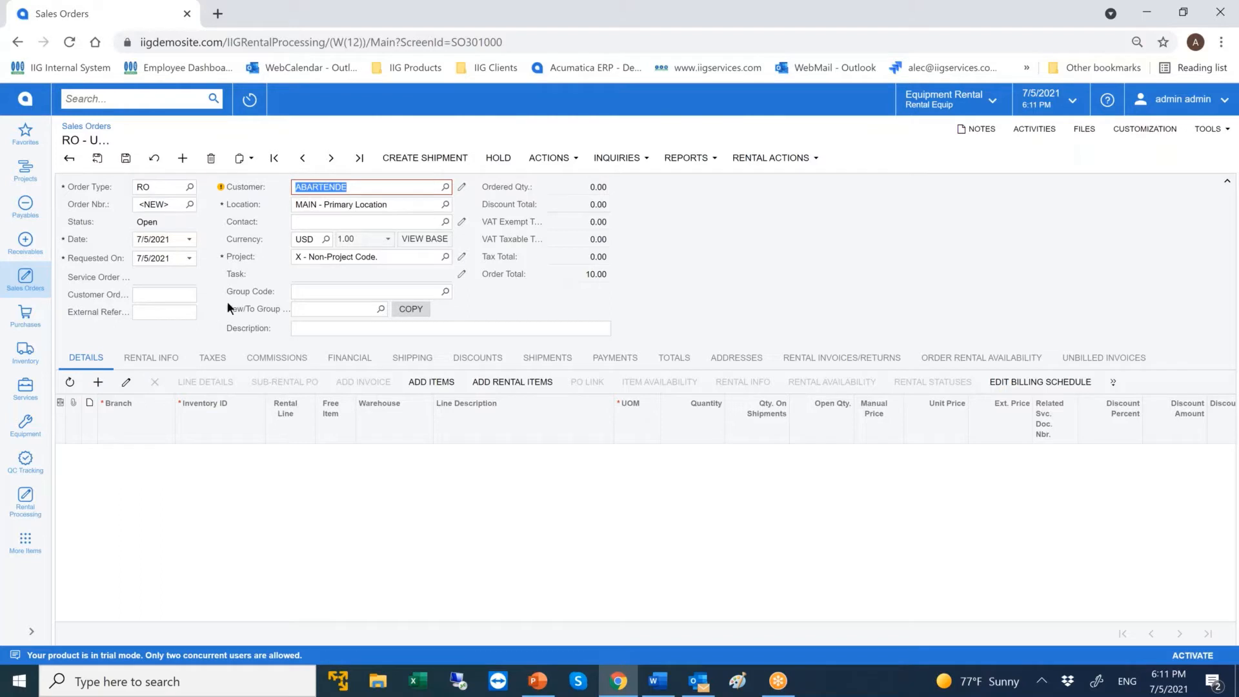
Set the end billing date in the order's rental information to 7/30/2021.
click(174, 361)
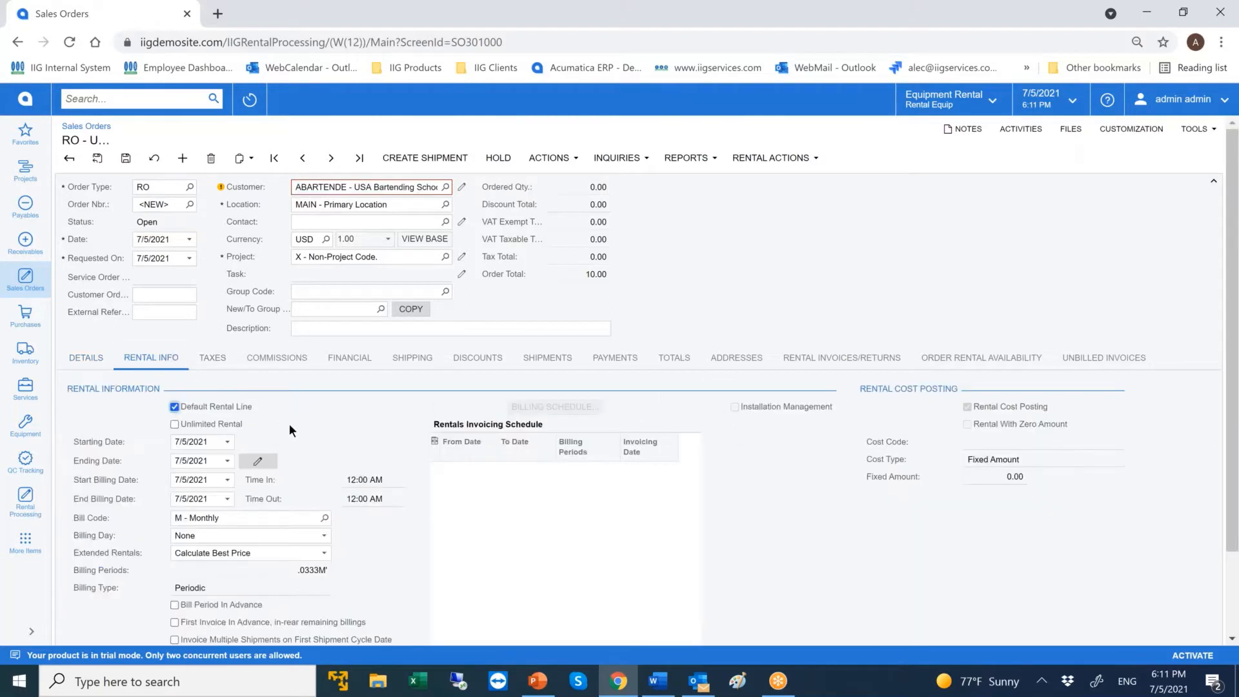
click(228, 497)
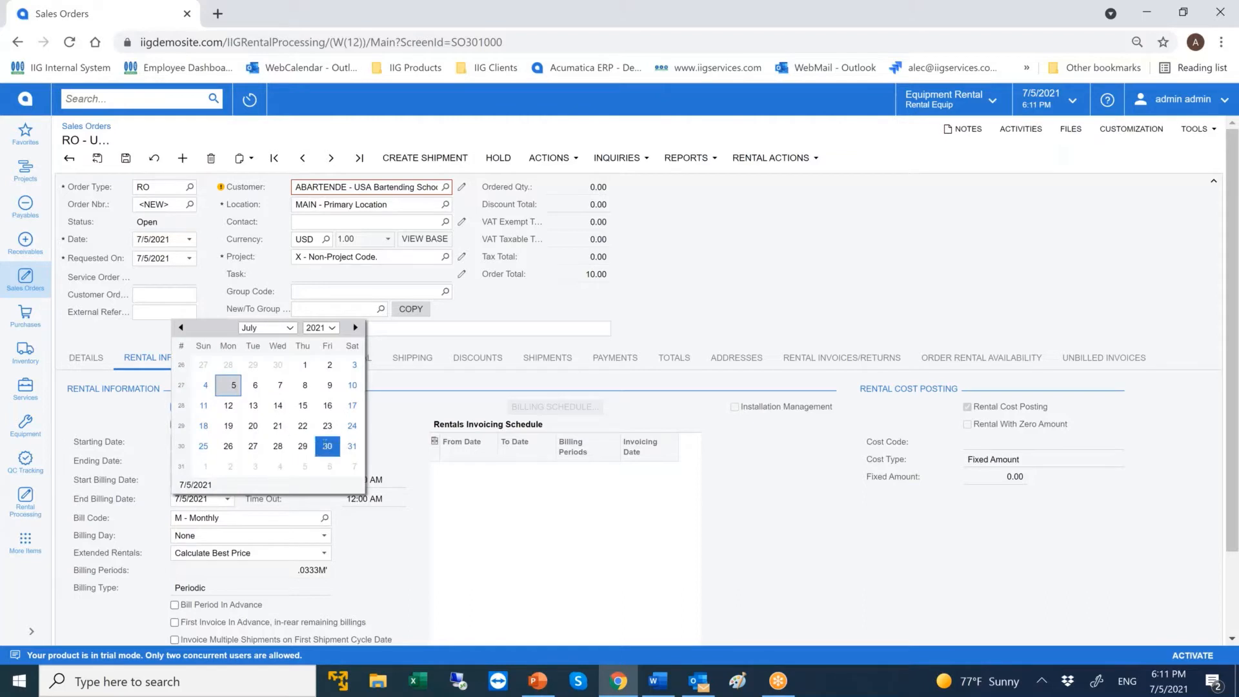
click(326, 445)
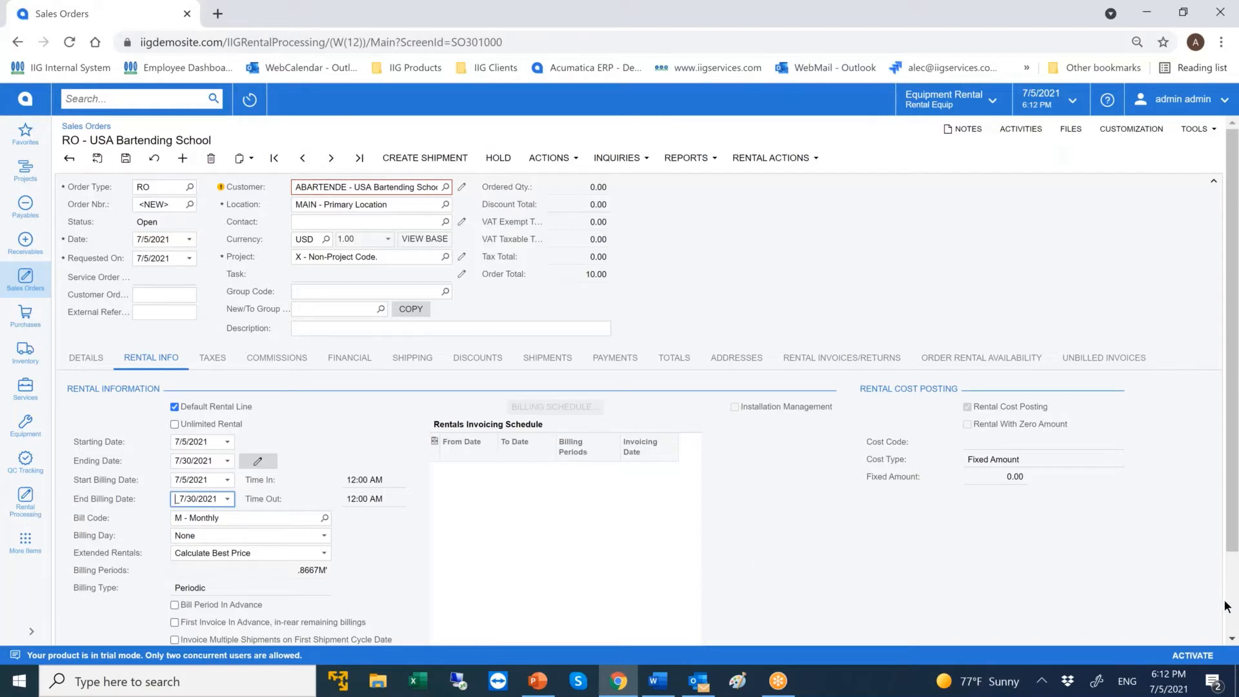
Review the available bill codes and billing day options in the order's rental information.
scroll(1232, 615, down, 2)
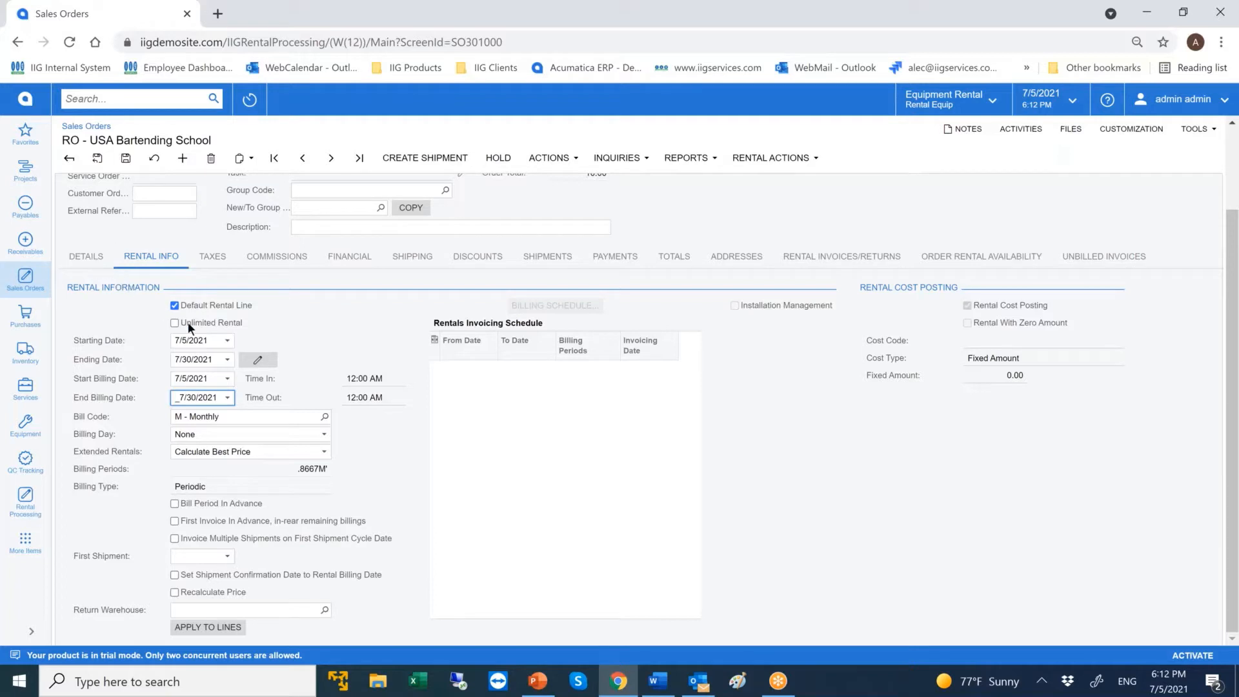
click(324, 417)
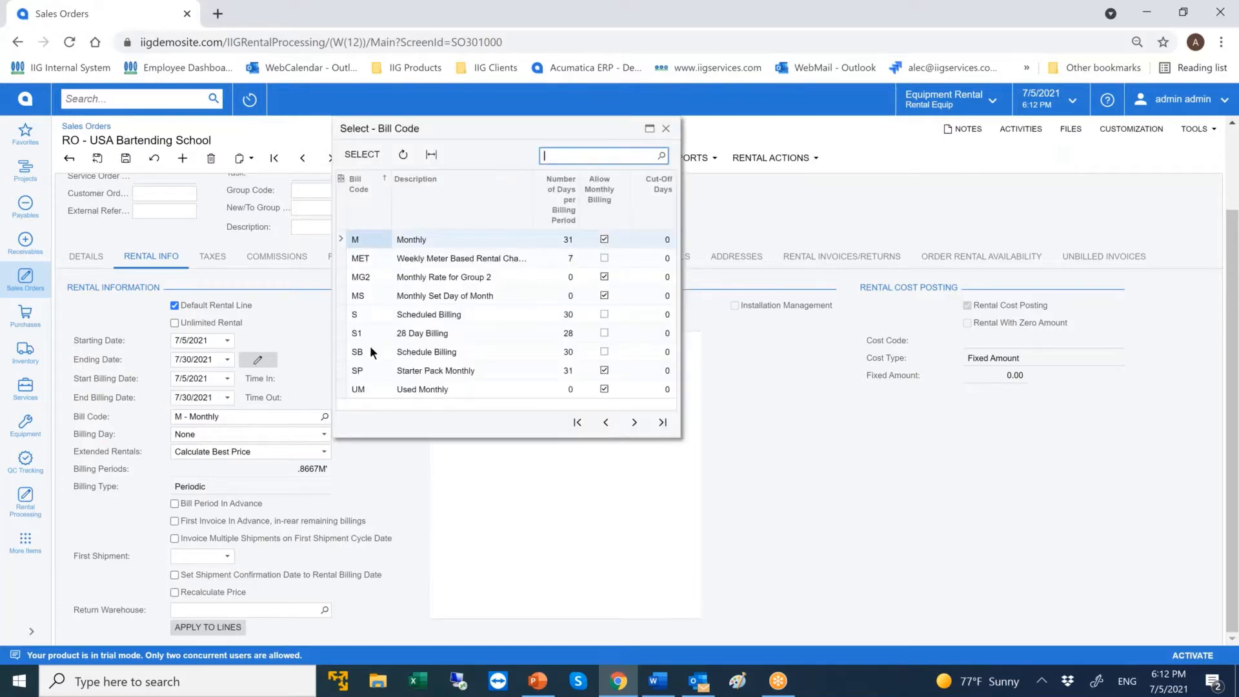
click(668, 128)
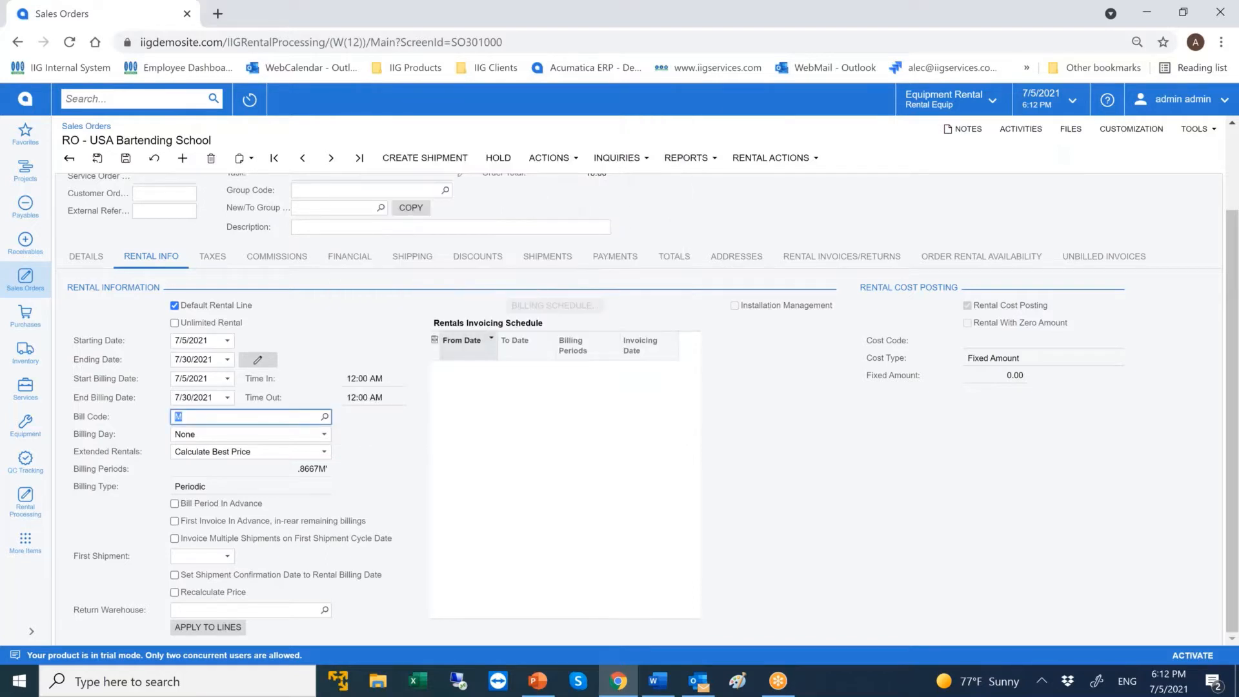
click(298, 431)
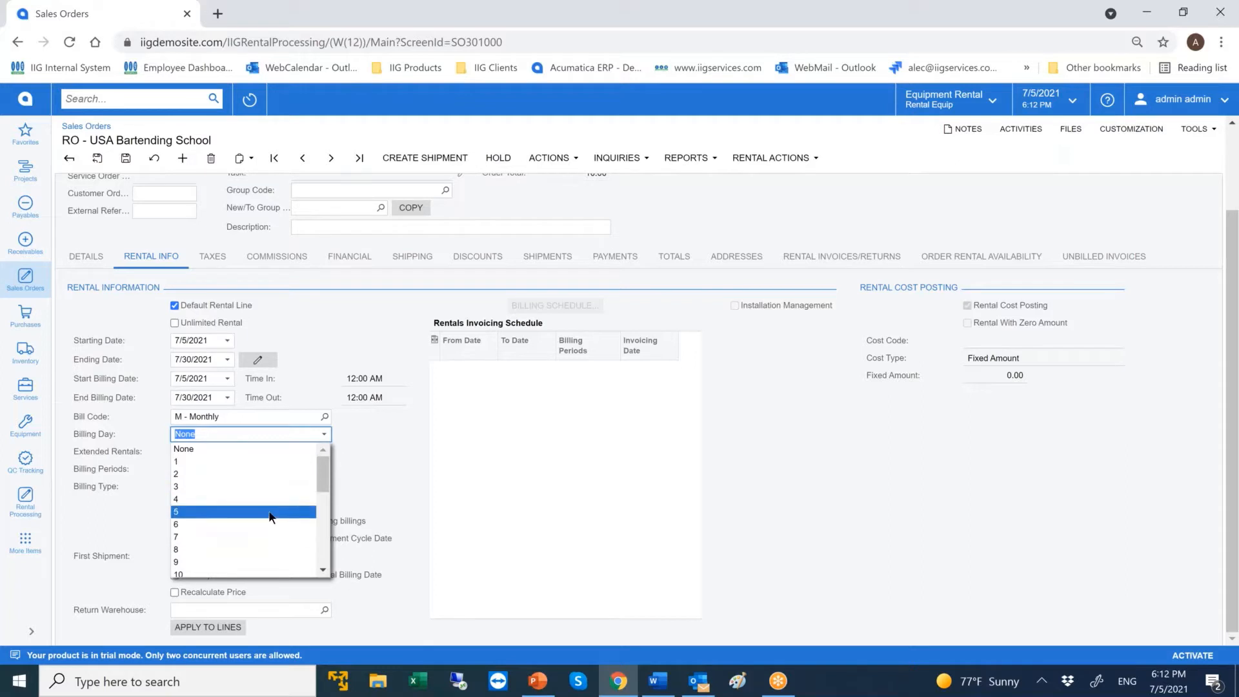
click(331, 338)
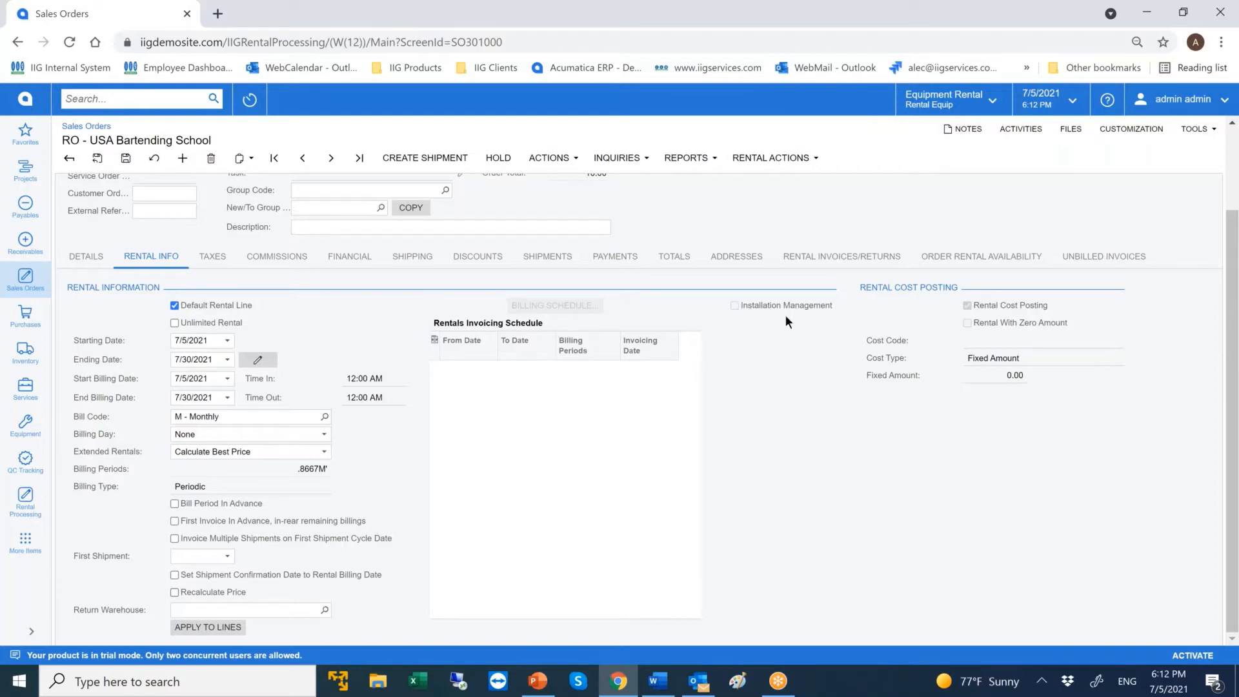
Examine the record filters and the group code field in the order's rental item lookup.
click(86, 256)
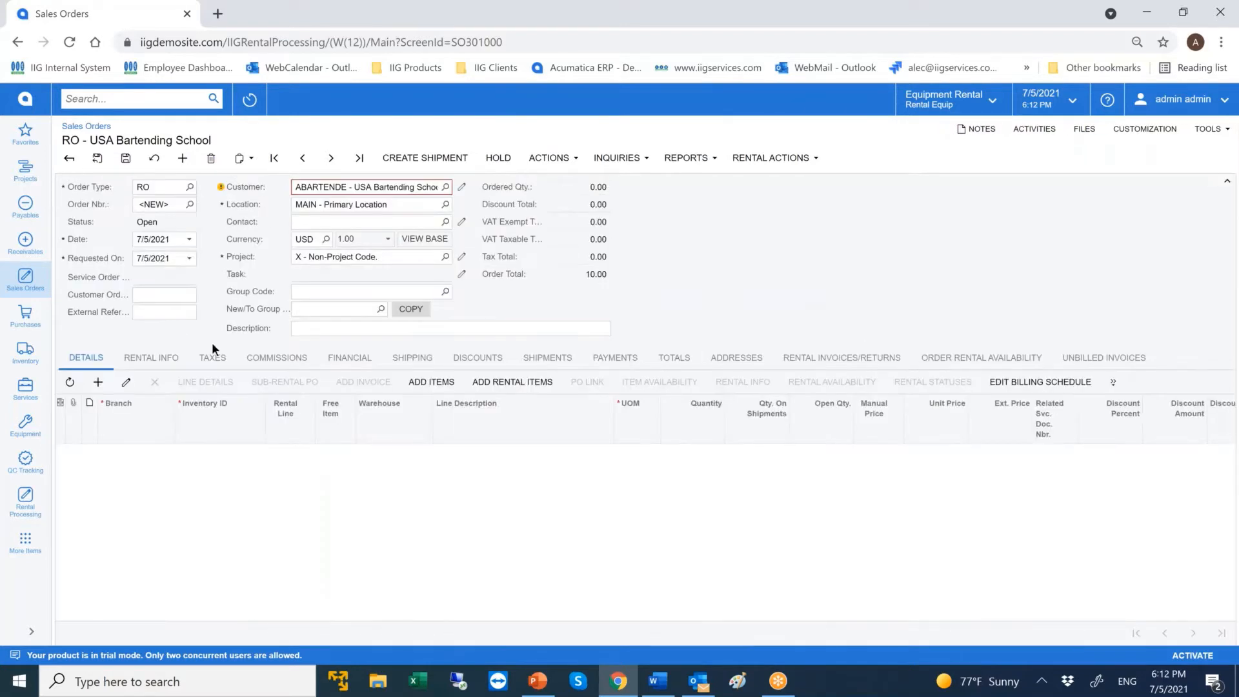
click(506, 382)
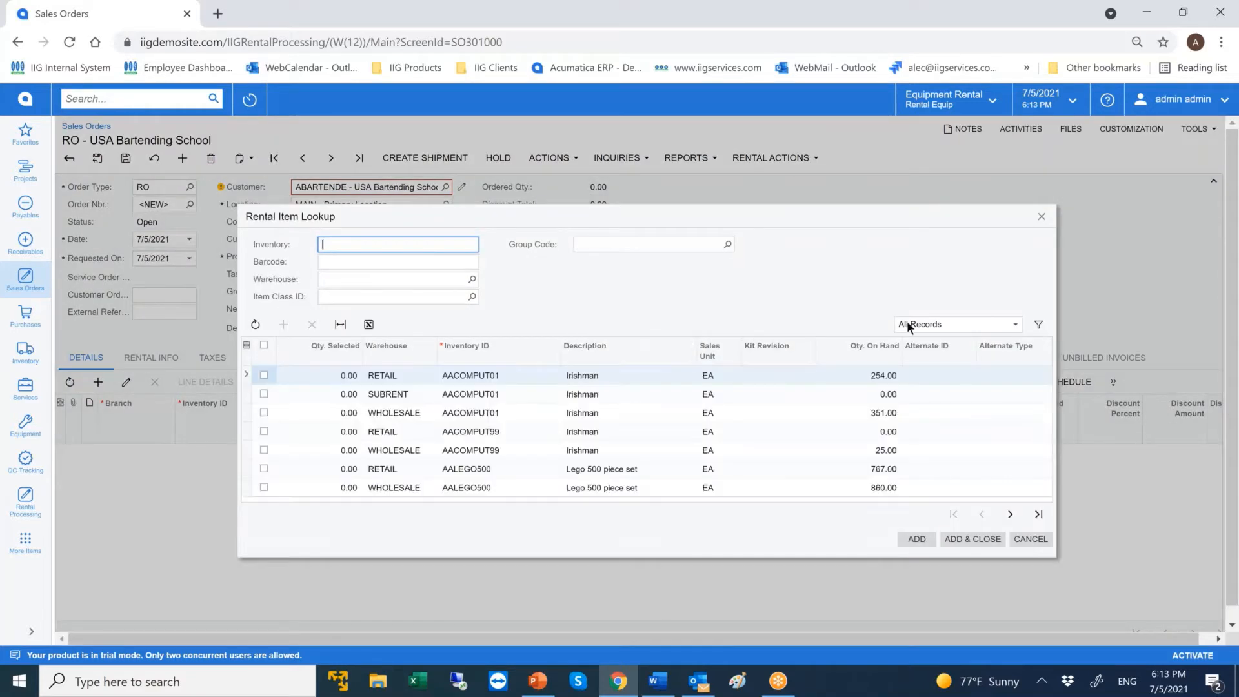
click(940, 324)
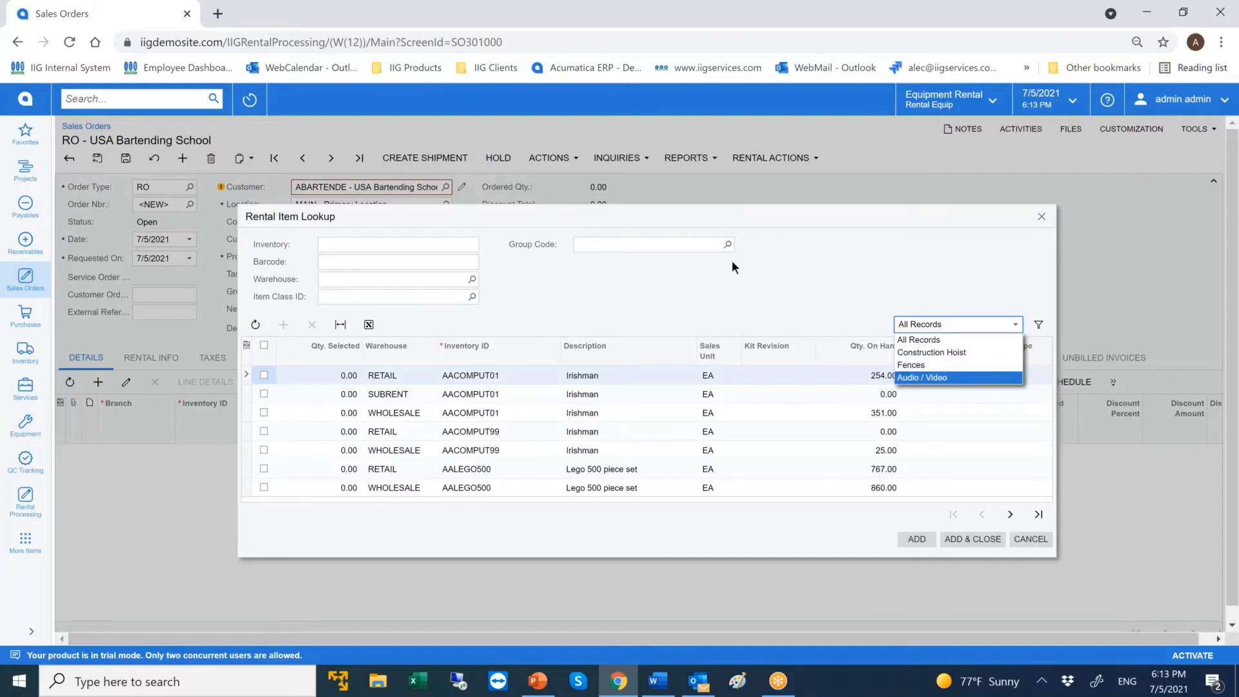
click(697, 249)
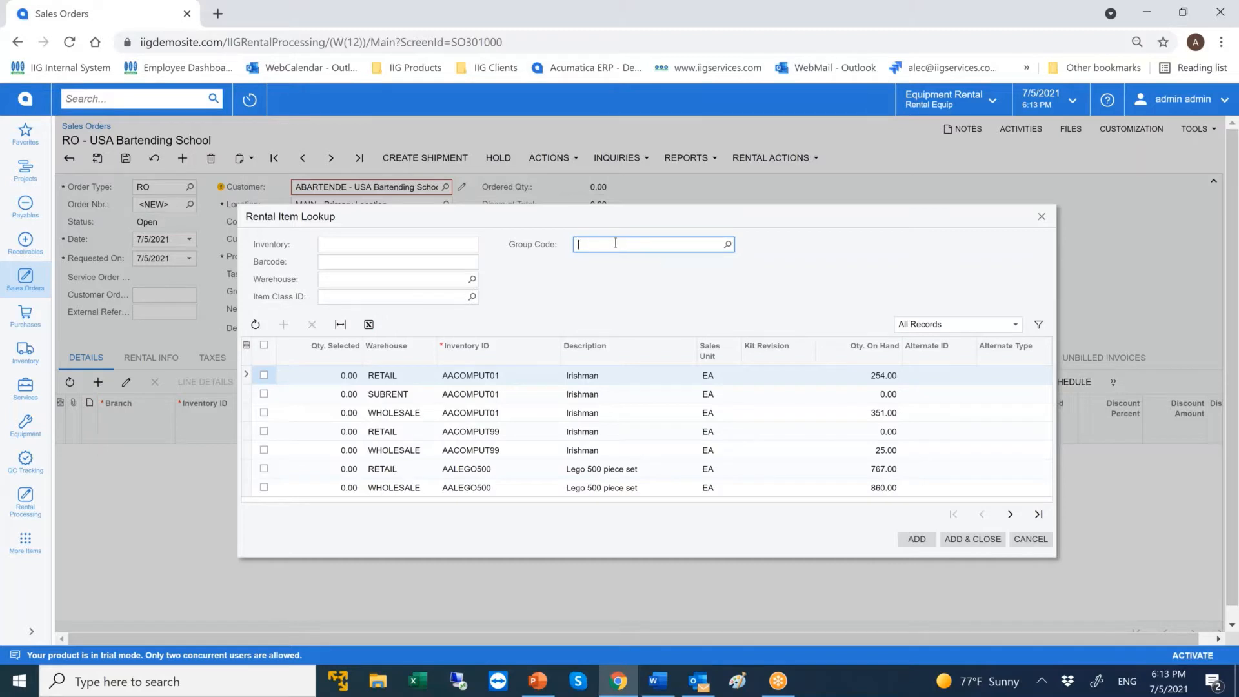
click(1041, 215)
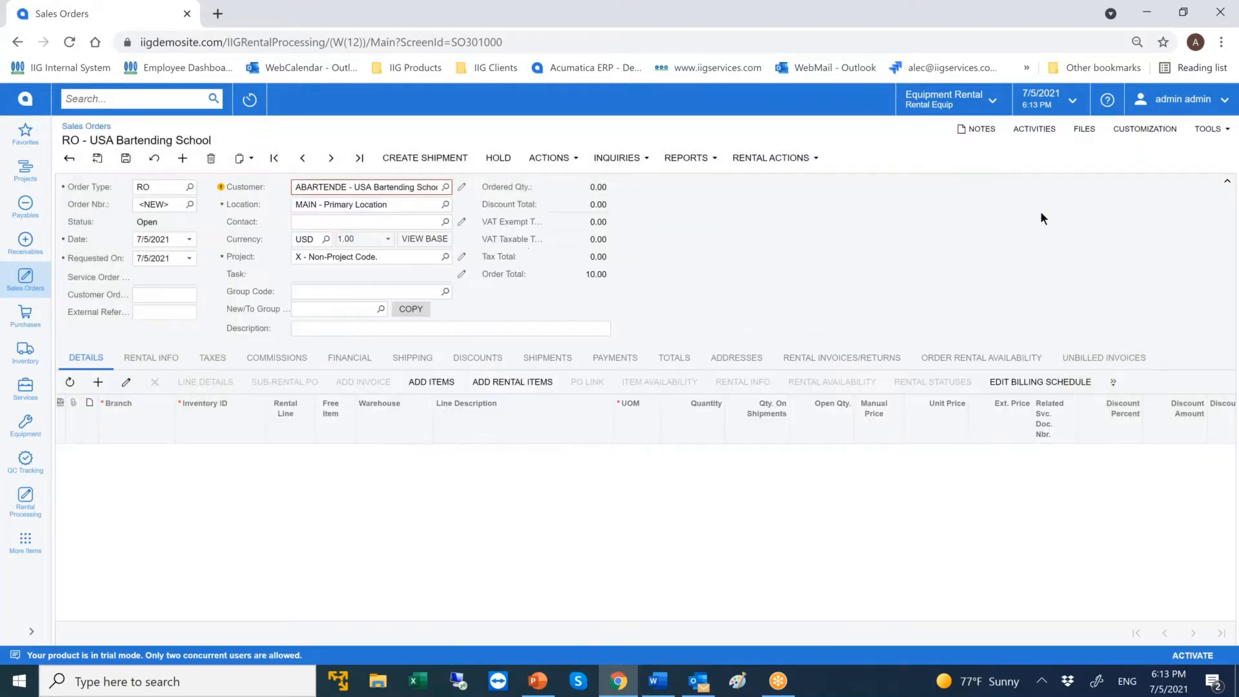
Add an order detail line for inventory item SMG2500.
click(98, 381)
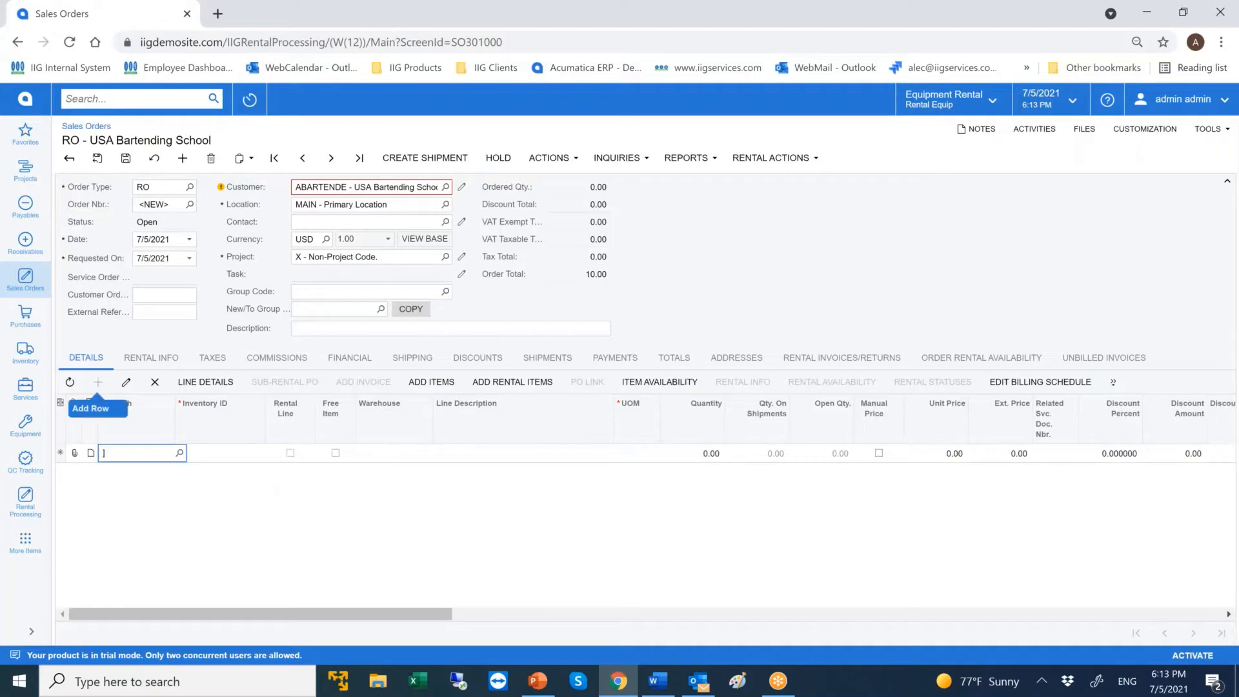
key(Tab)
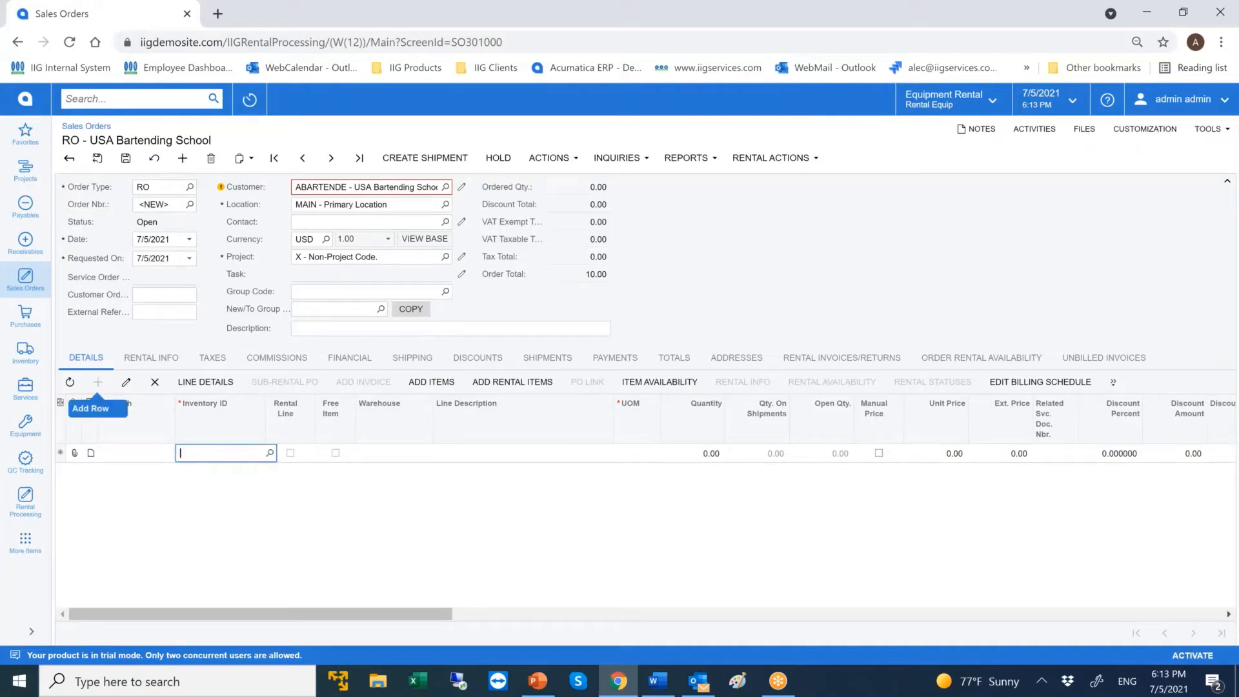
text(smg2500)
key(Tab)
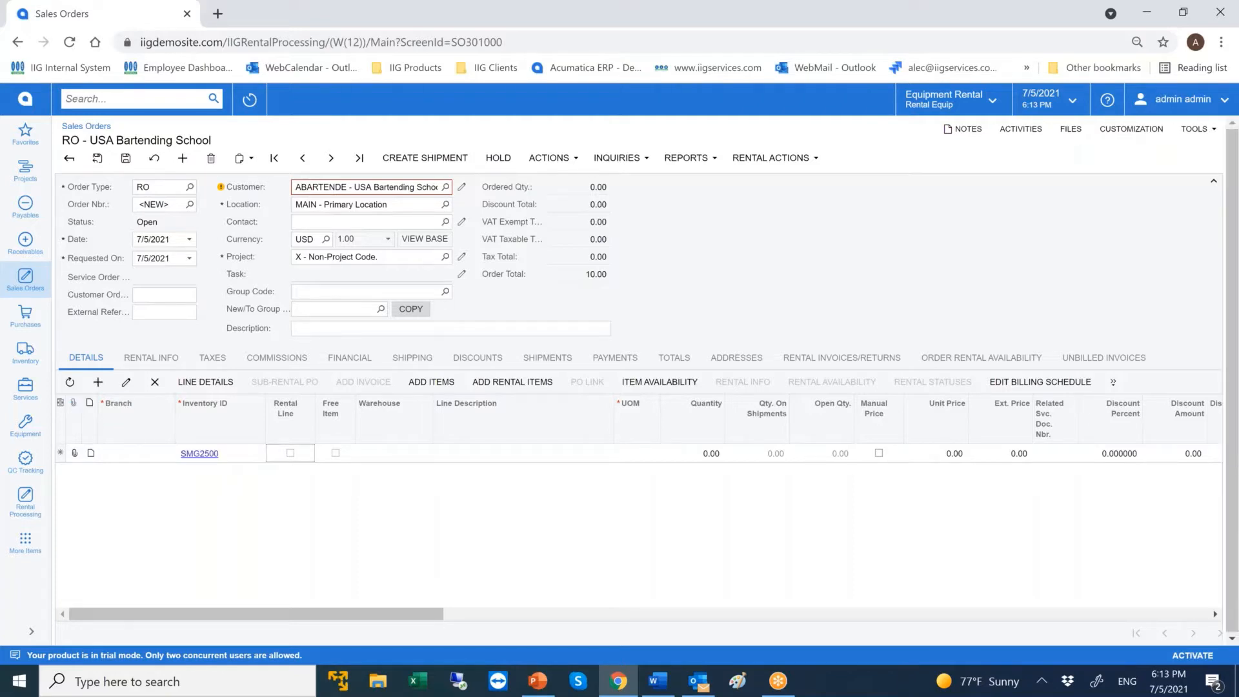
key(Tab)
key(Tab)
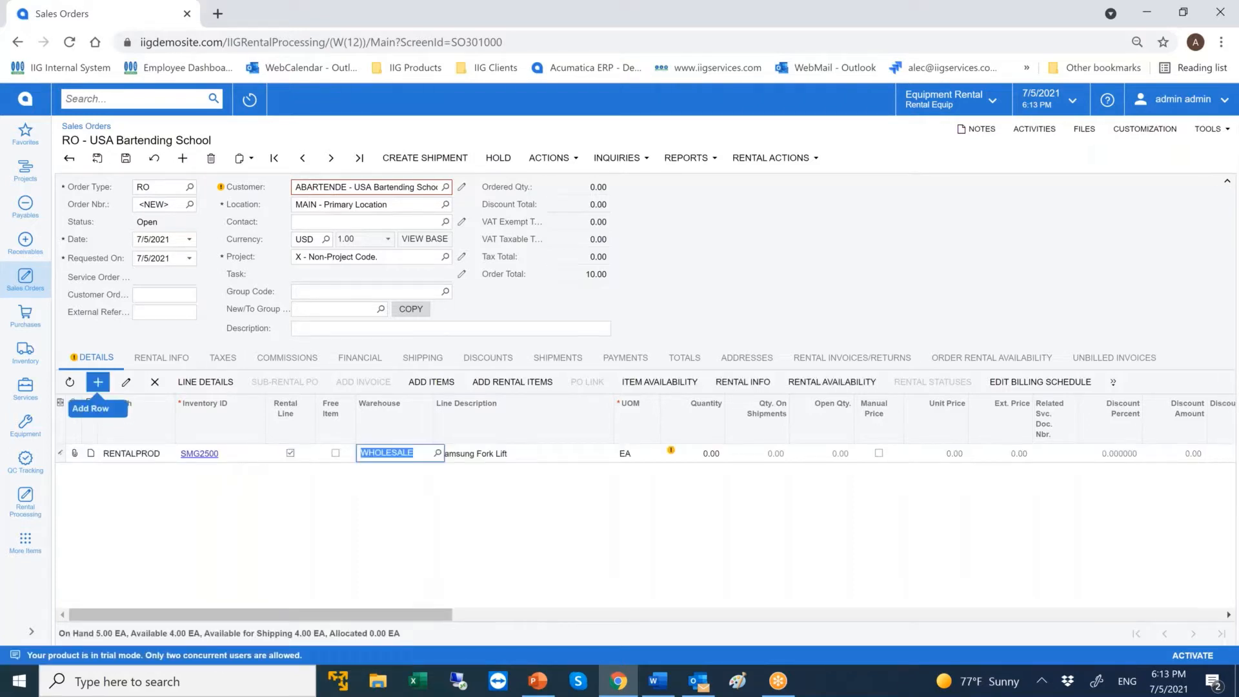
Set the quantity of the Samsung Fork Lift line to 1.
key(Tab)
key(Tab)
key(Tab)
text(1)
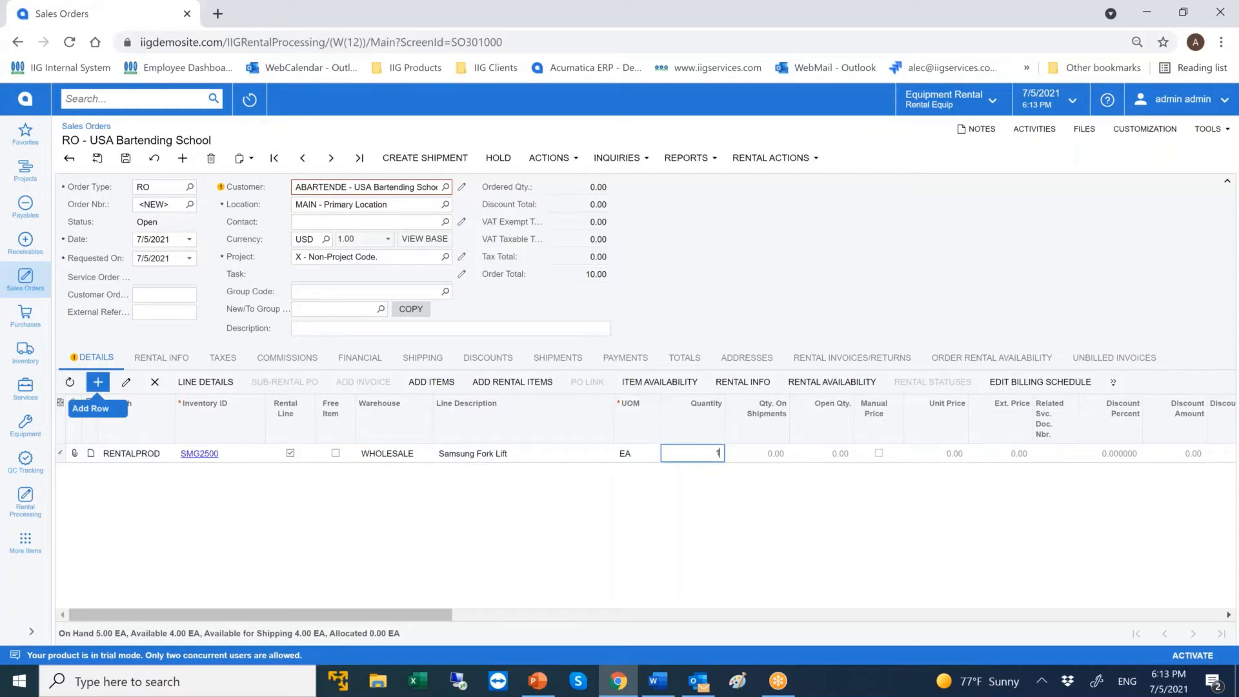
key(Tab)
key(Tab)
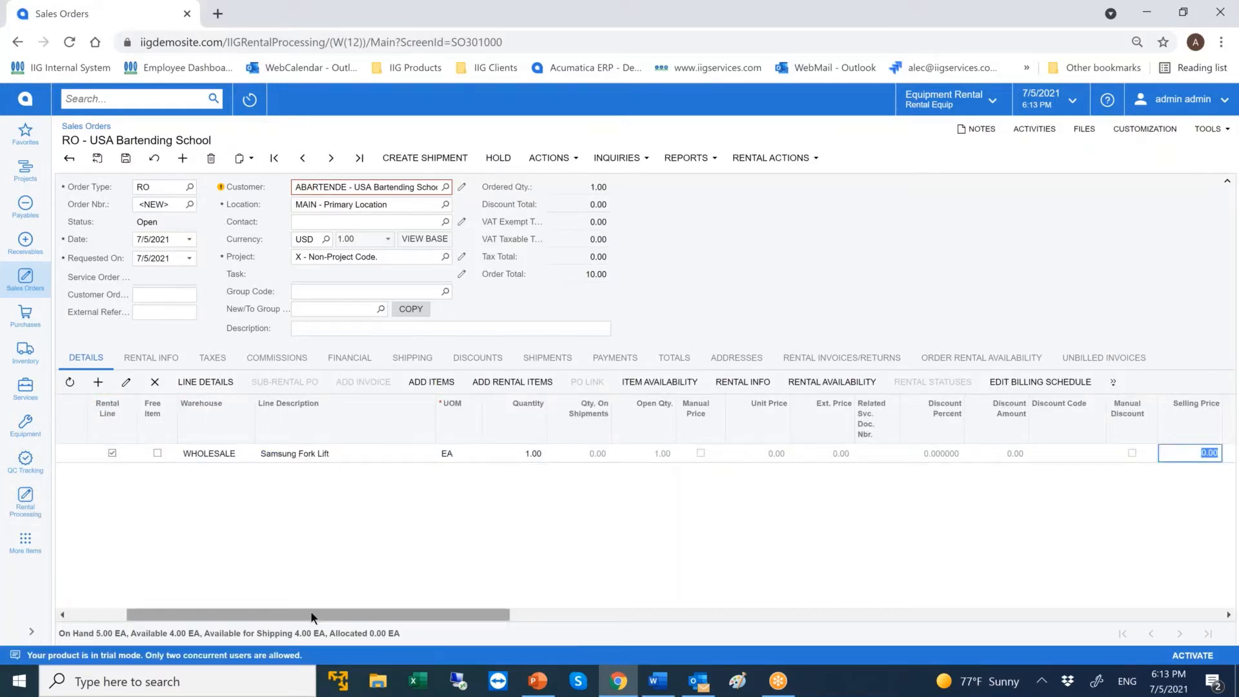
drag(262, 614, 197, 614)
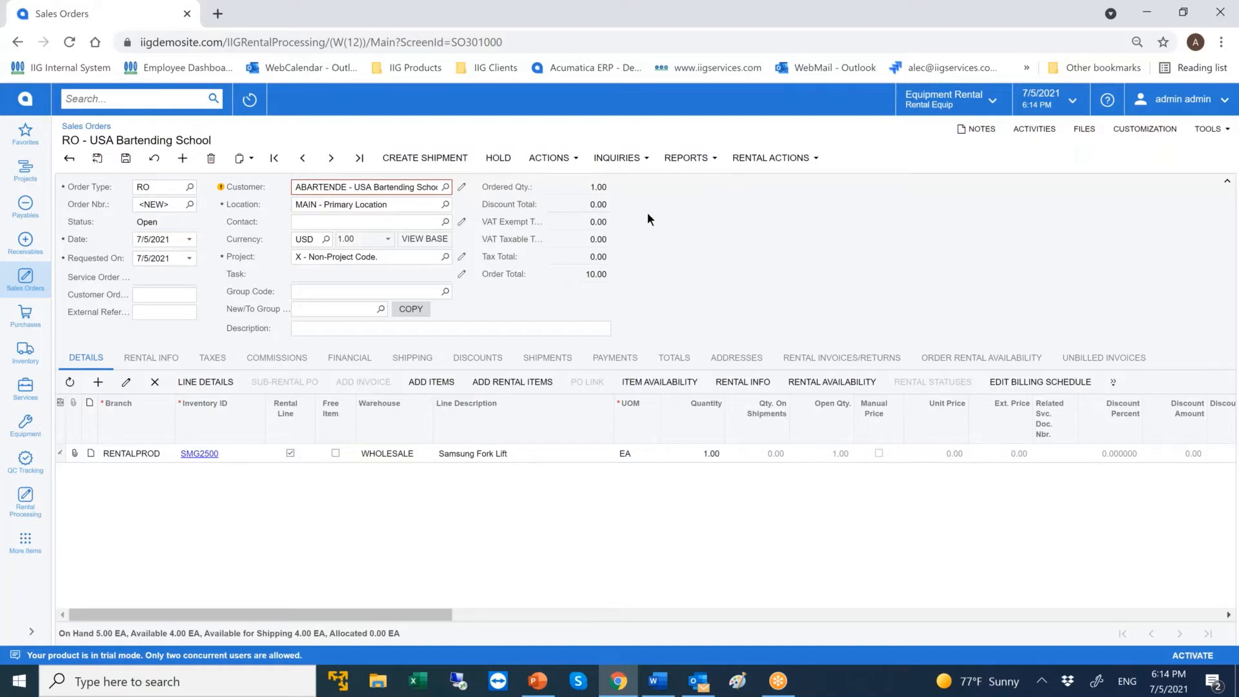
Create a shipment for the rental order from the WHOLESALE warehouse, dated 7/5/2021.
click(451, 162)
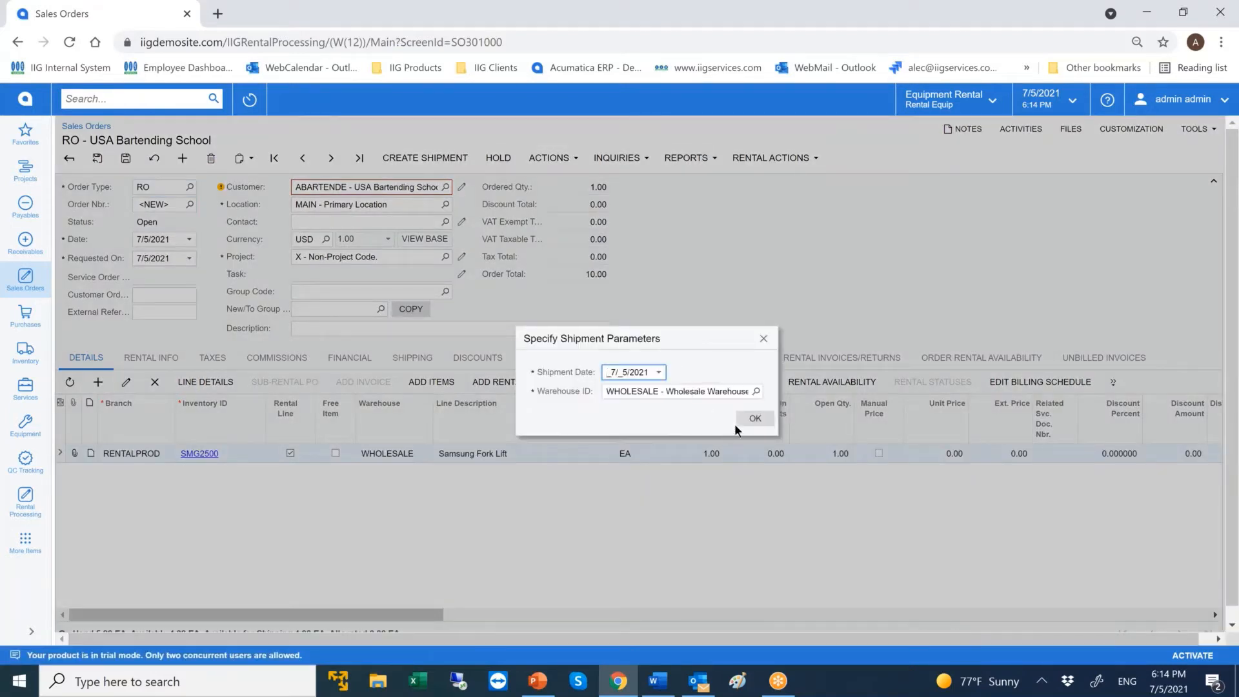
click(750, 419)
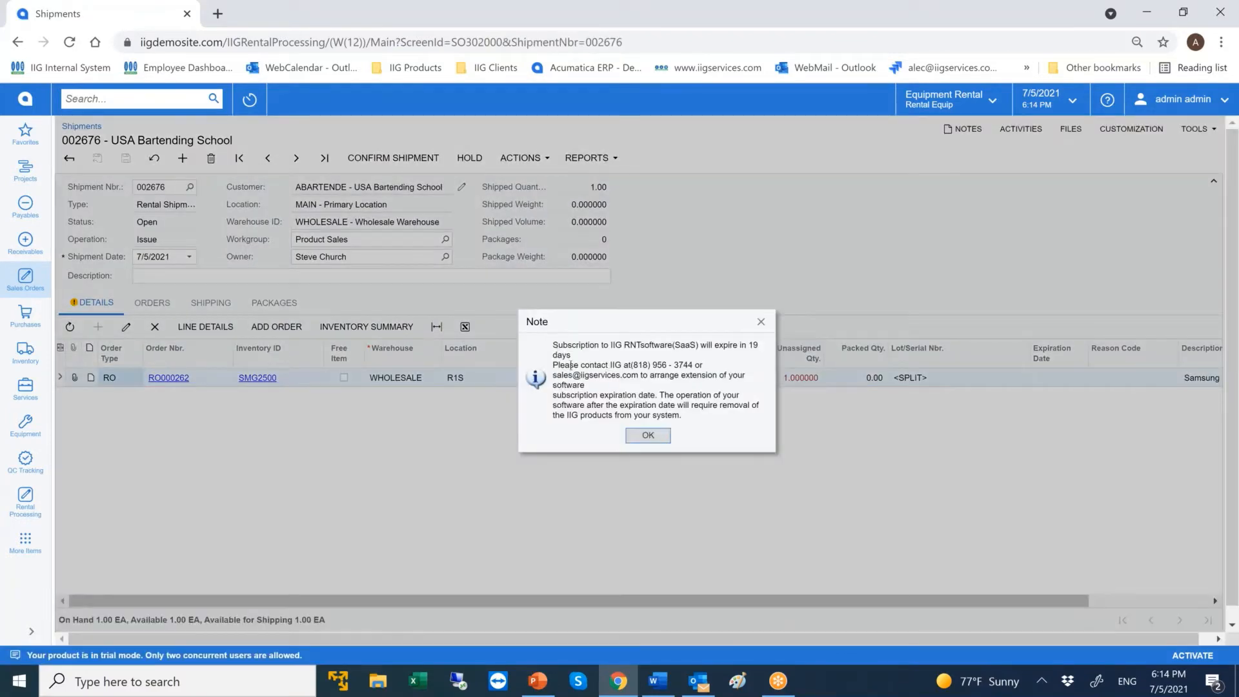
click(648, 436)
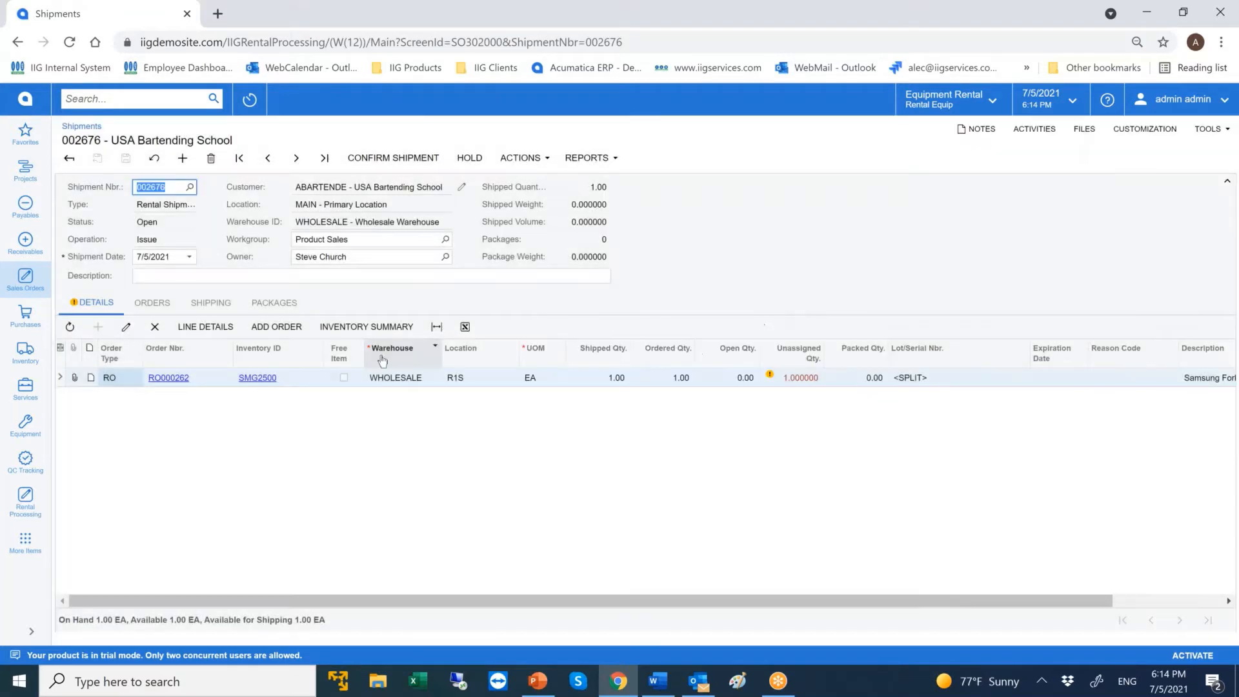
Assign serial number 2019-sb9 to the SMG2500 shipment line in its line details.
click(205, 326)
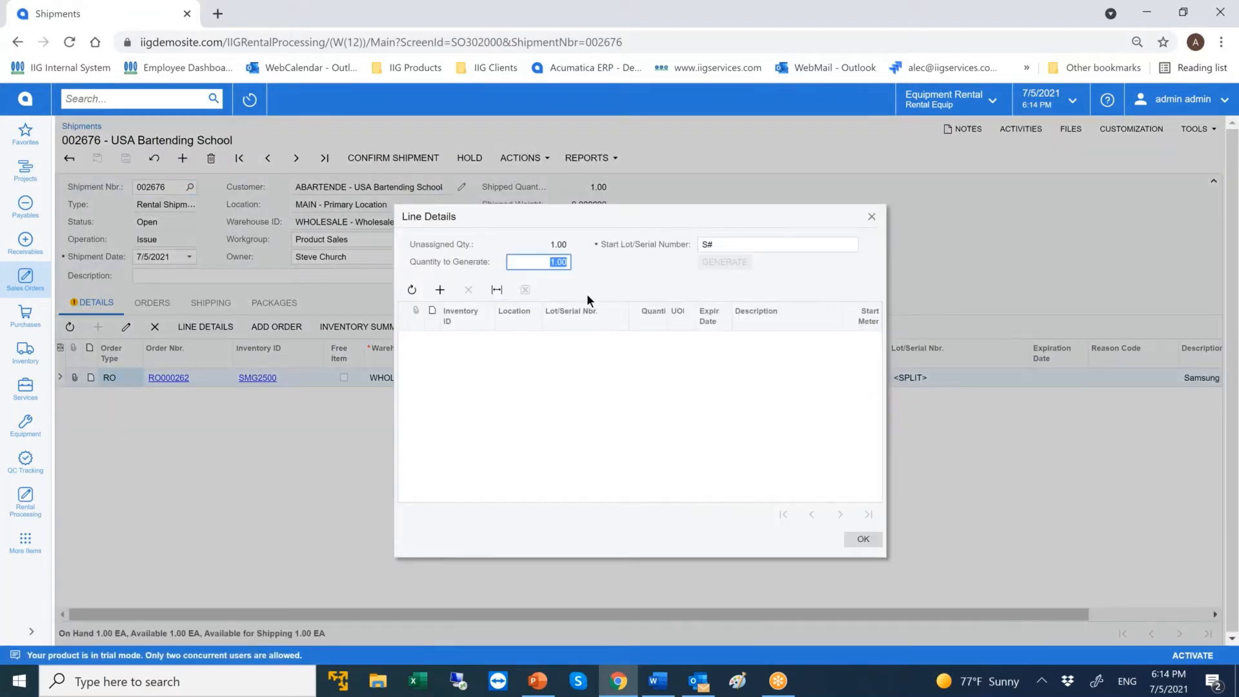
click(583, 337)
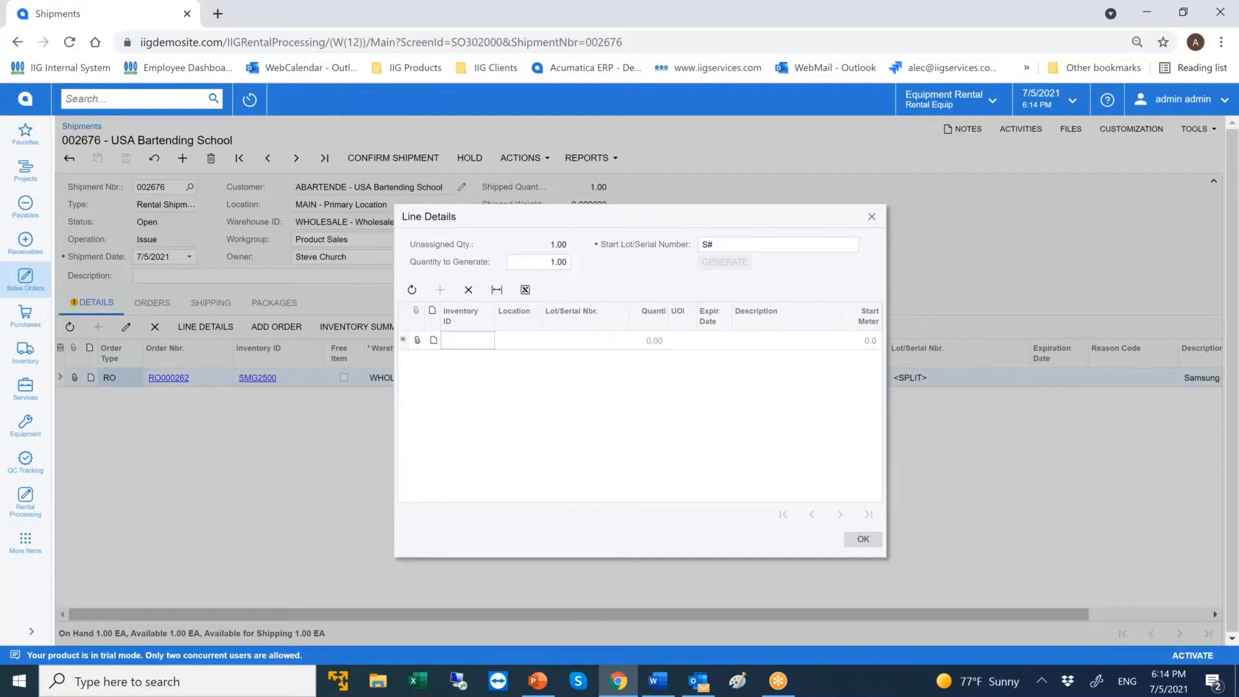
click(529, 338)
click(568, 338)
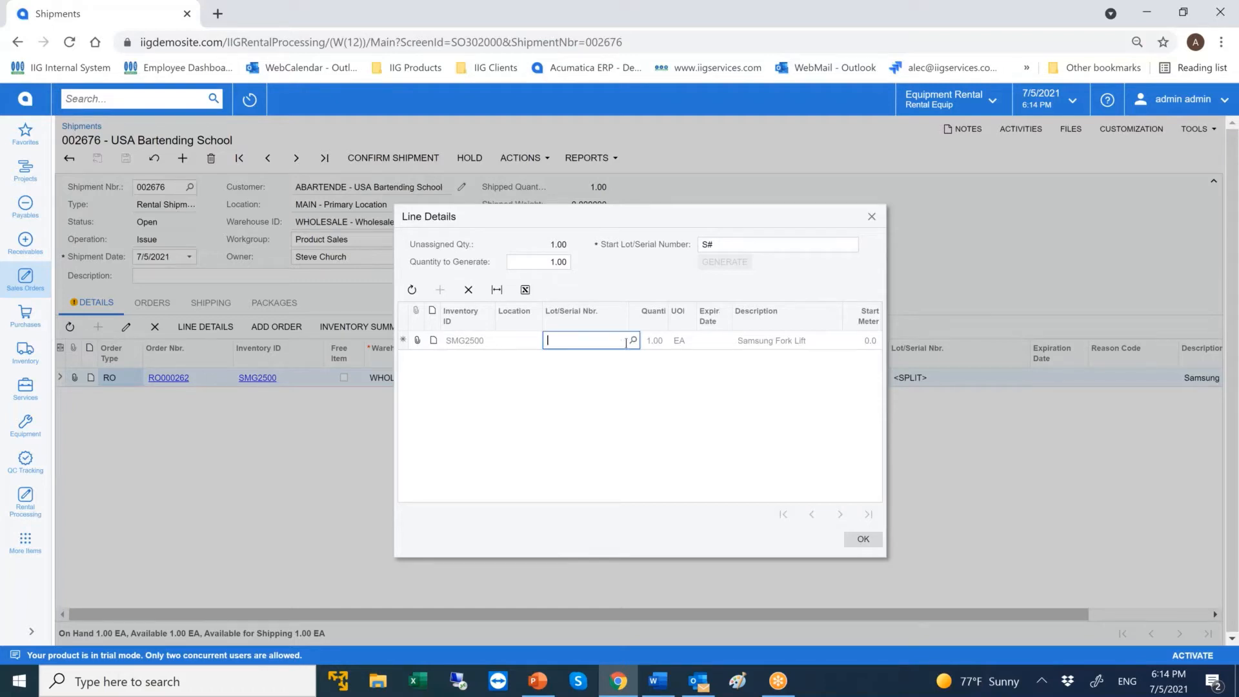
text(2019-sb9)
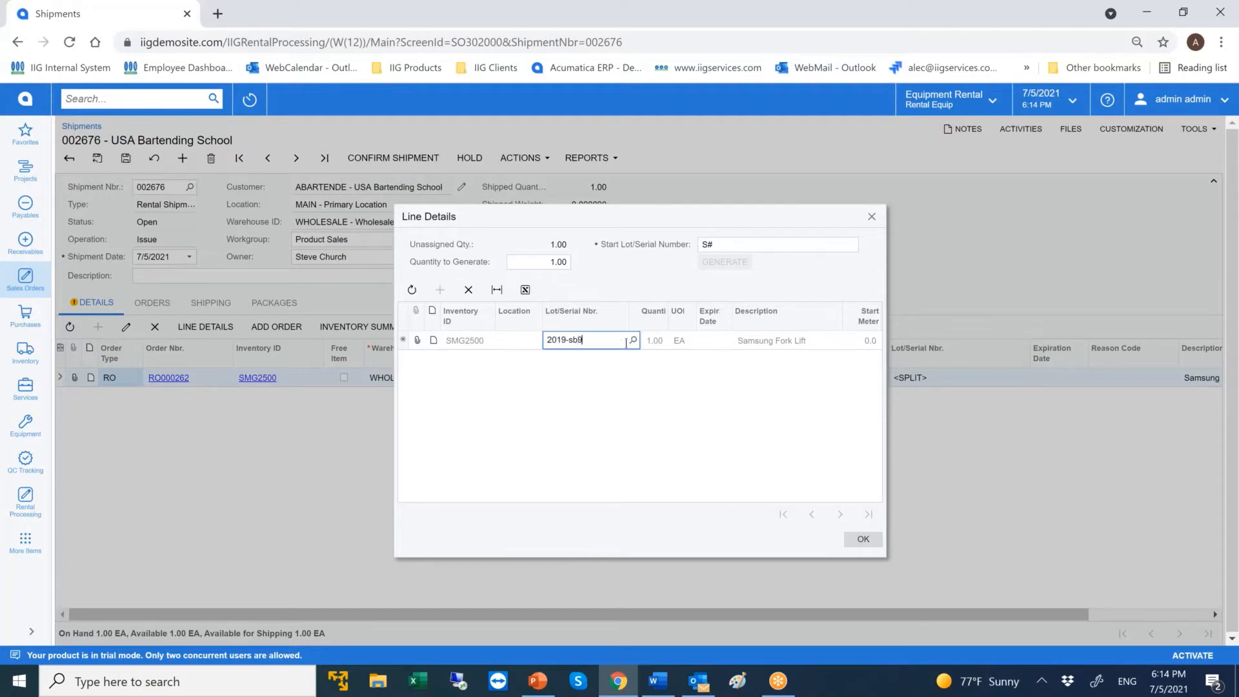
key(Tab)
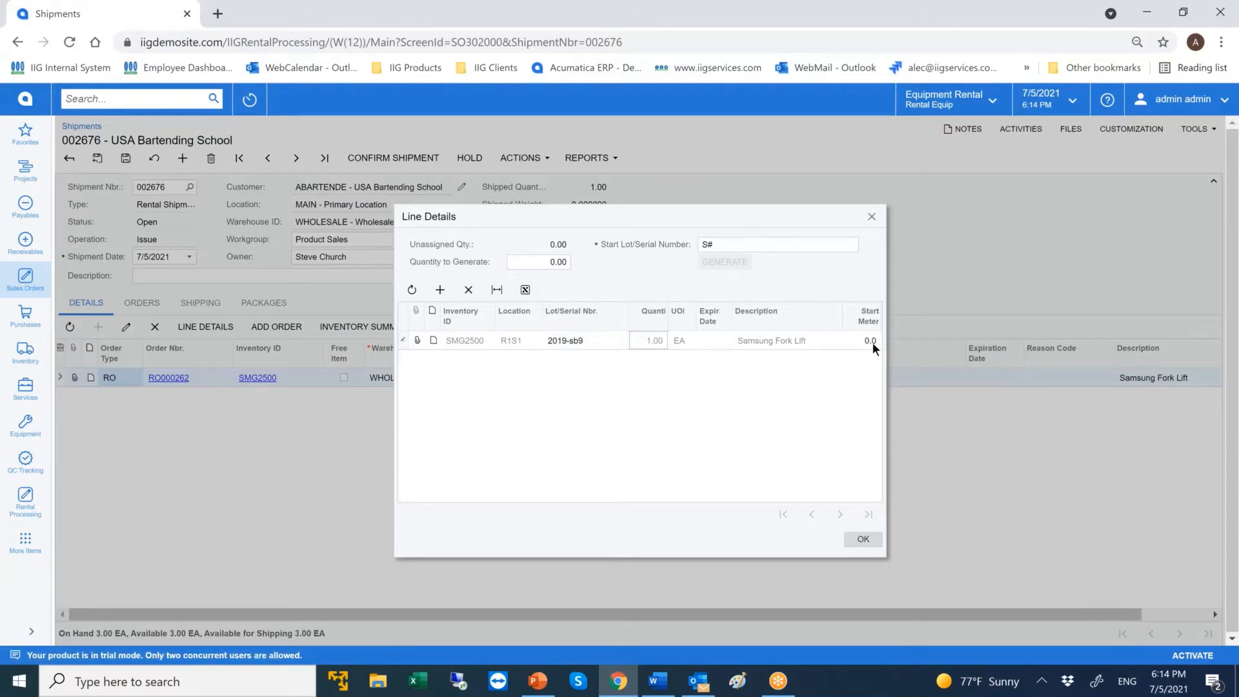
click(867, 540)
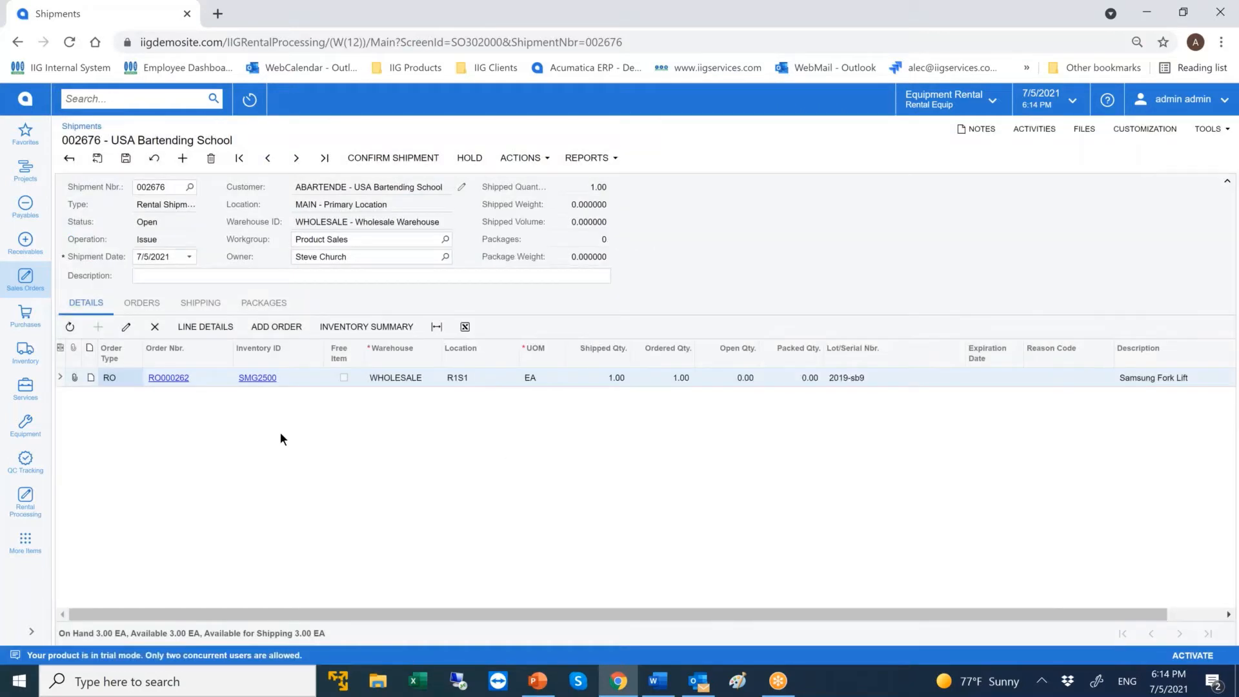
Confirm the rental shipment, checking the SMG2500 line details before and after the confirmation.
click(224, 329)
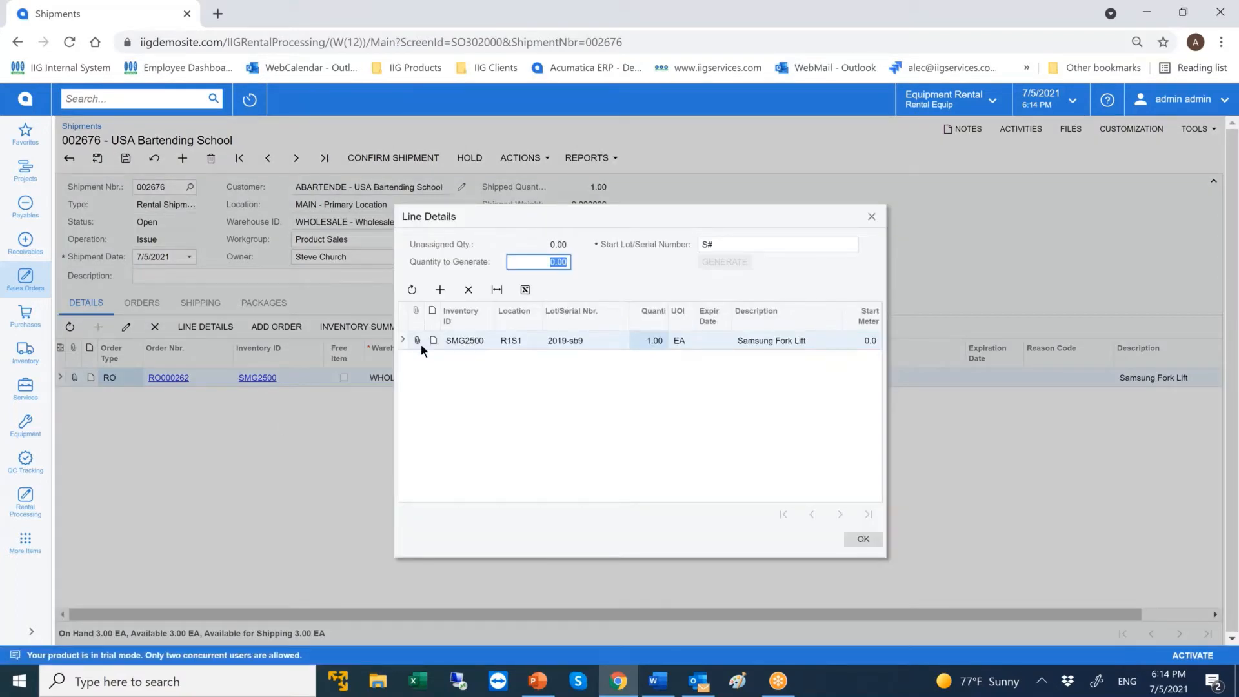
click(862, 542)
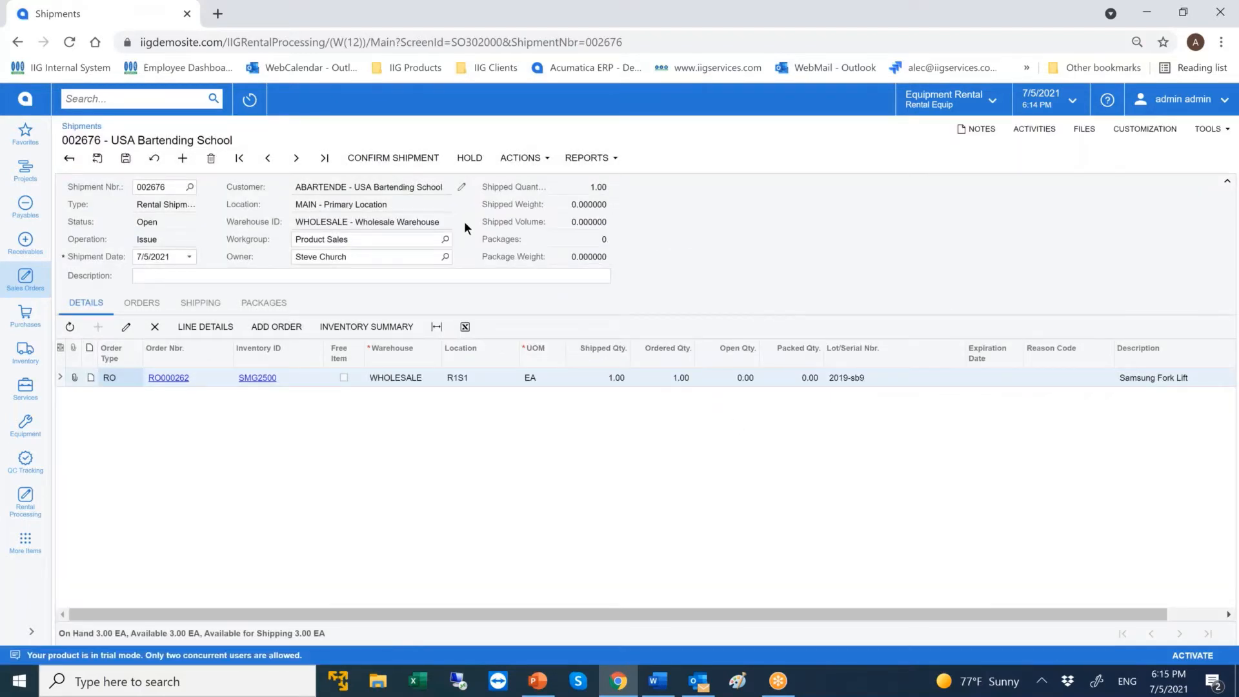
click(398, 160)
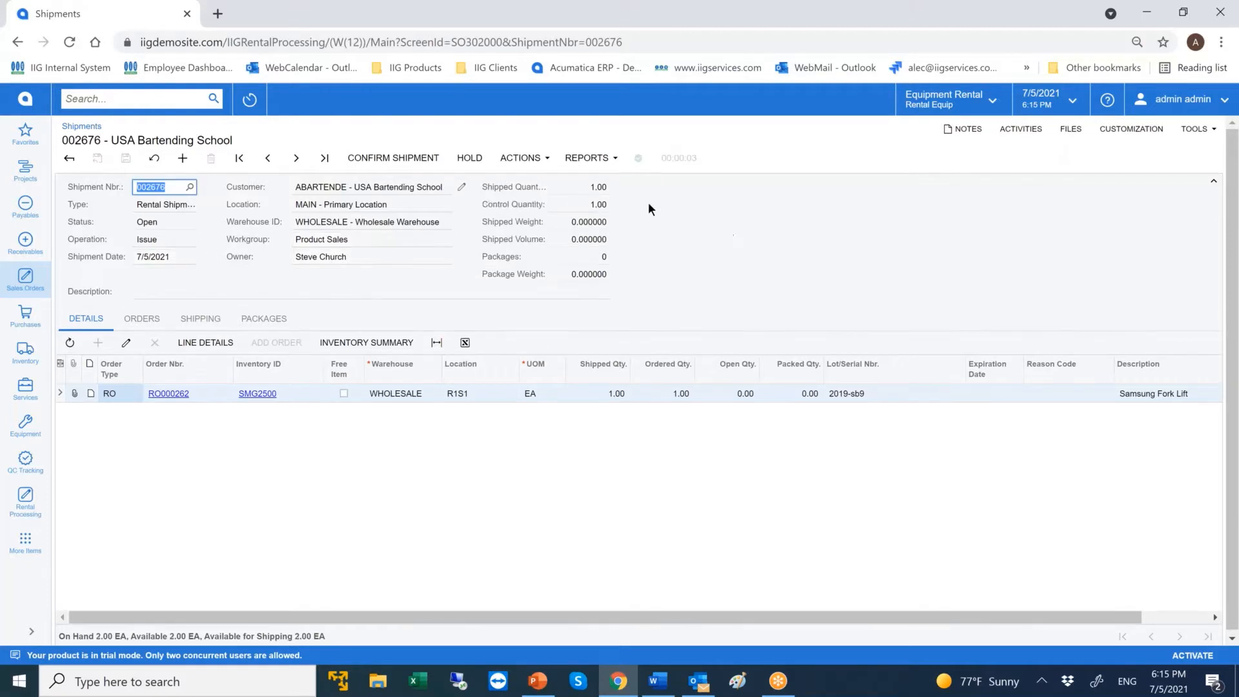
click(208, 344)
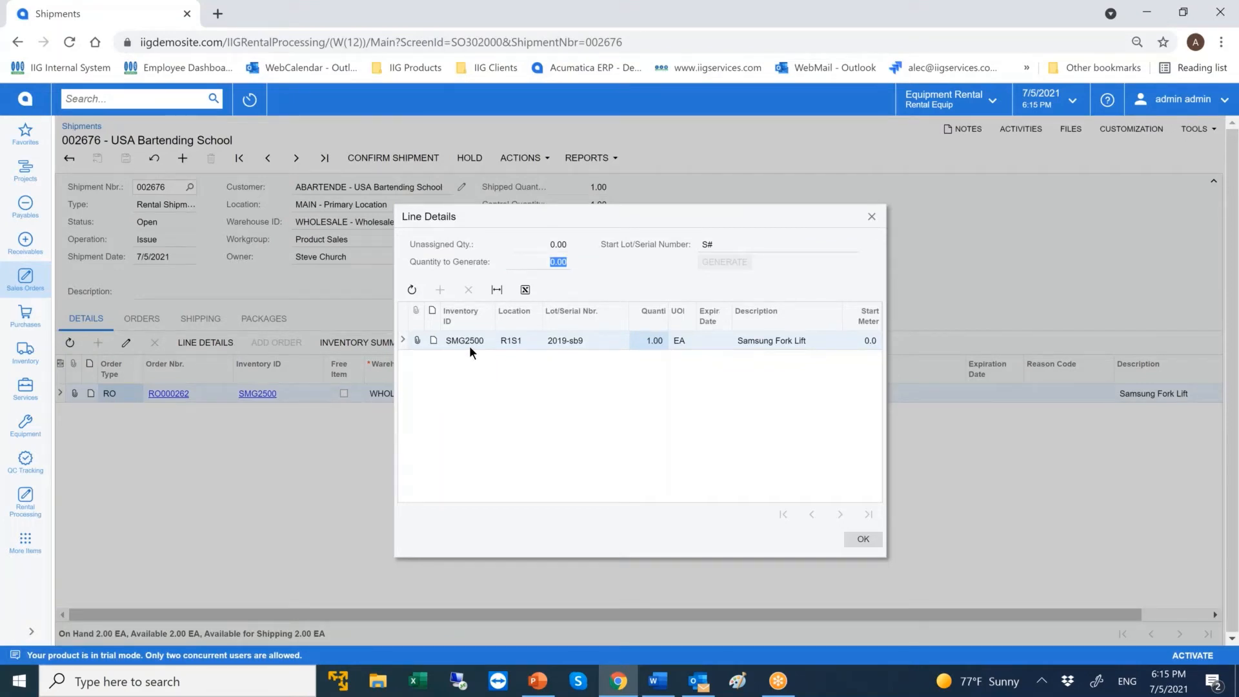
click(870, 217)
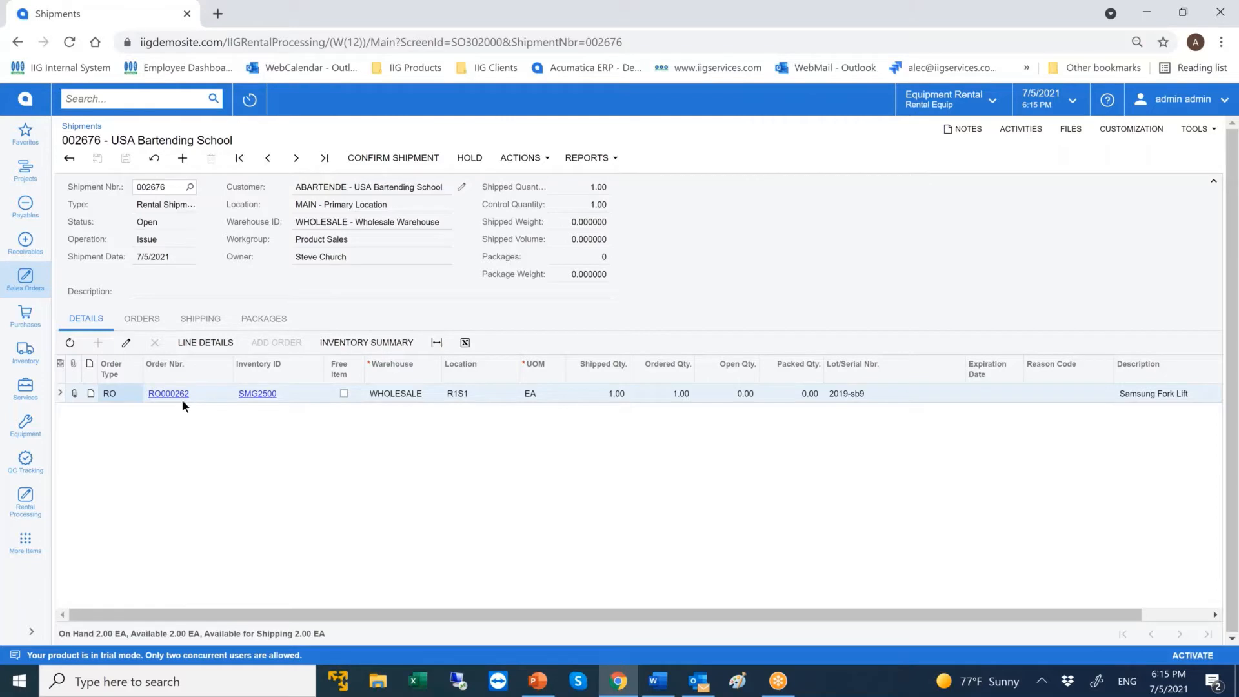
Open the SMG2500 stock item from the shipment line and review its rental settings and billing rates.
click(254, 399)
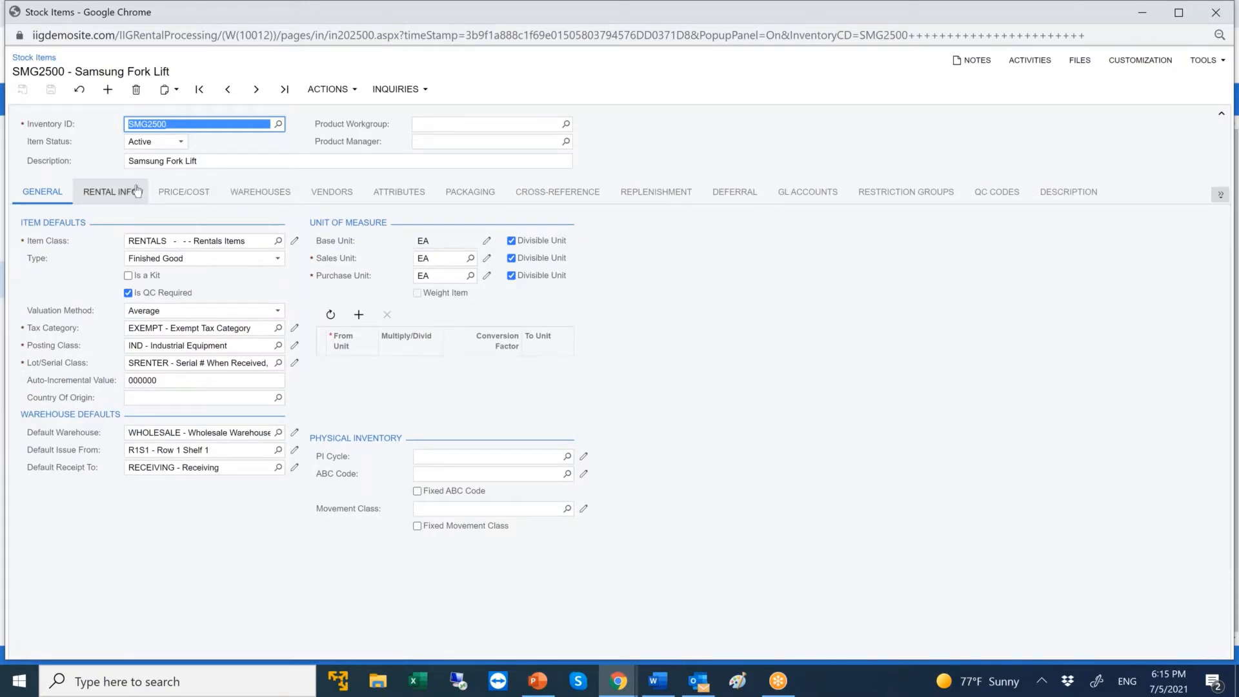
click(110, 192)
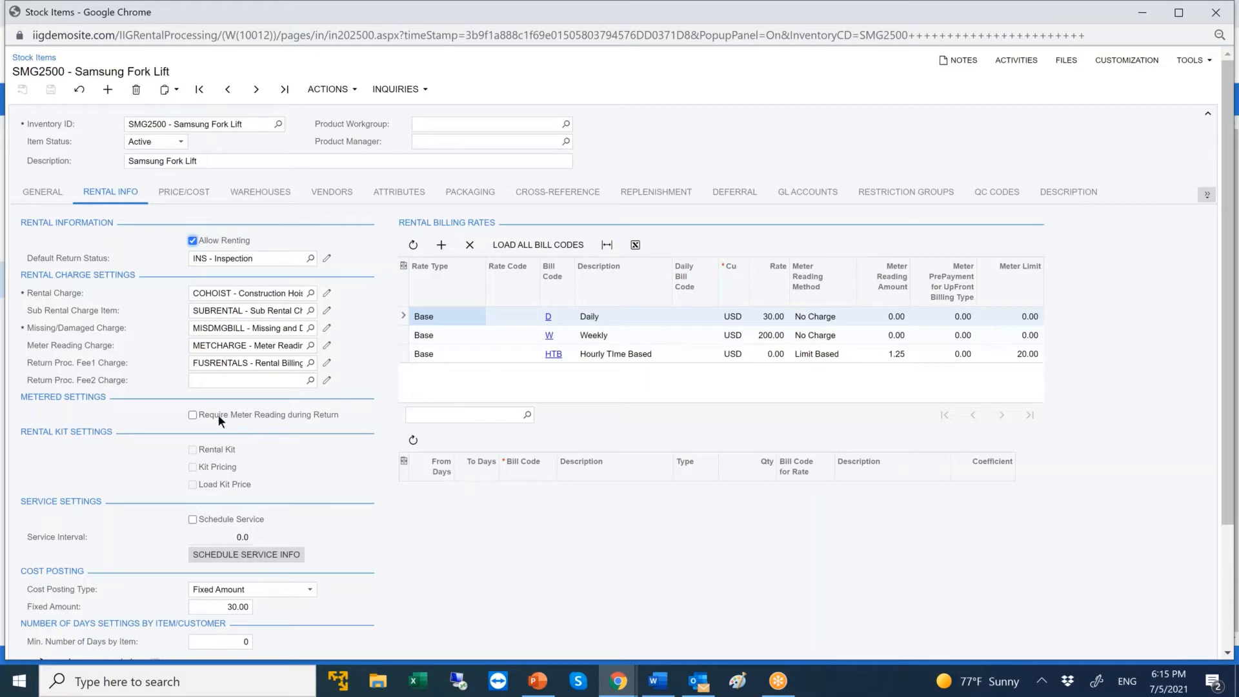
scroll(245, 421, down, 3)
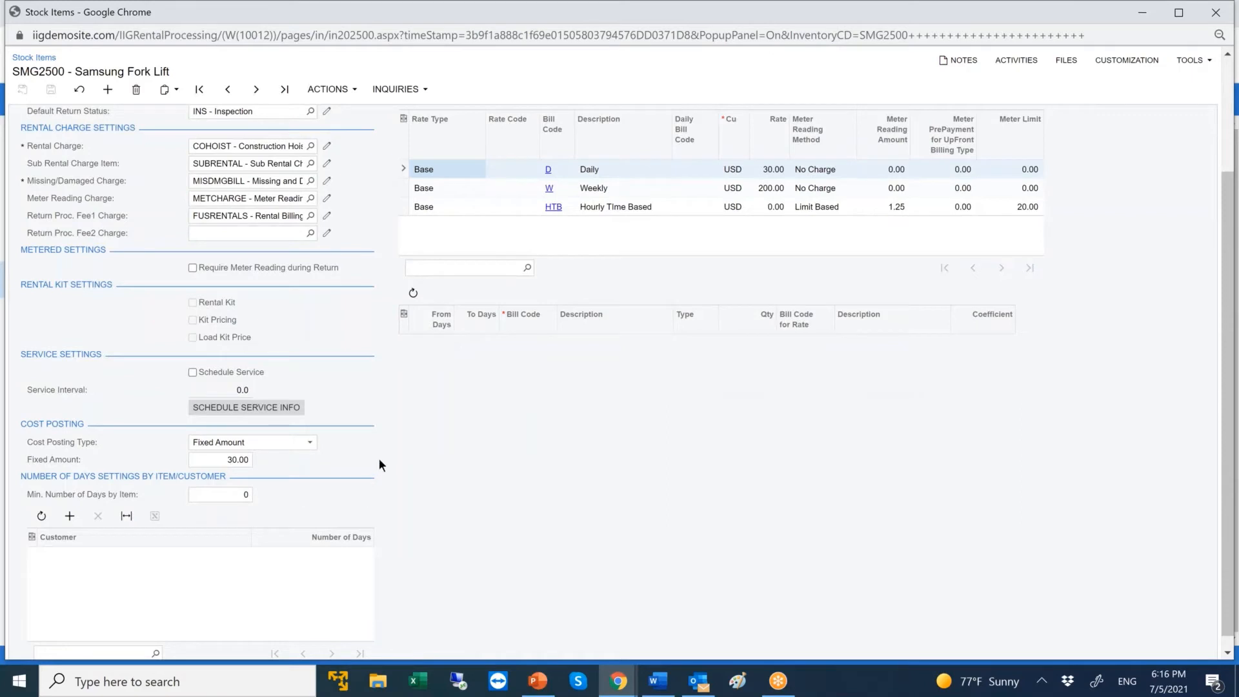
scroll(378, 459, up, 3)
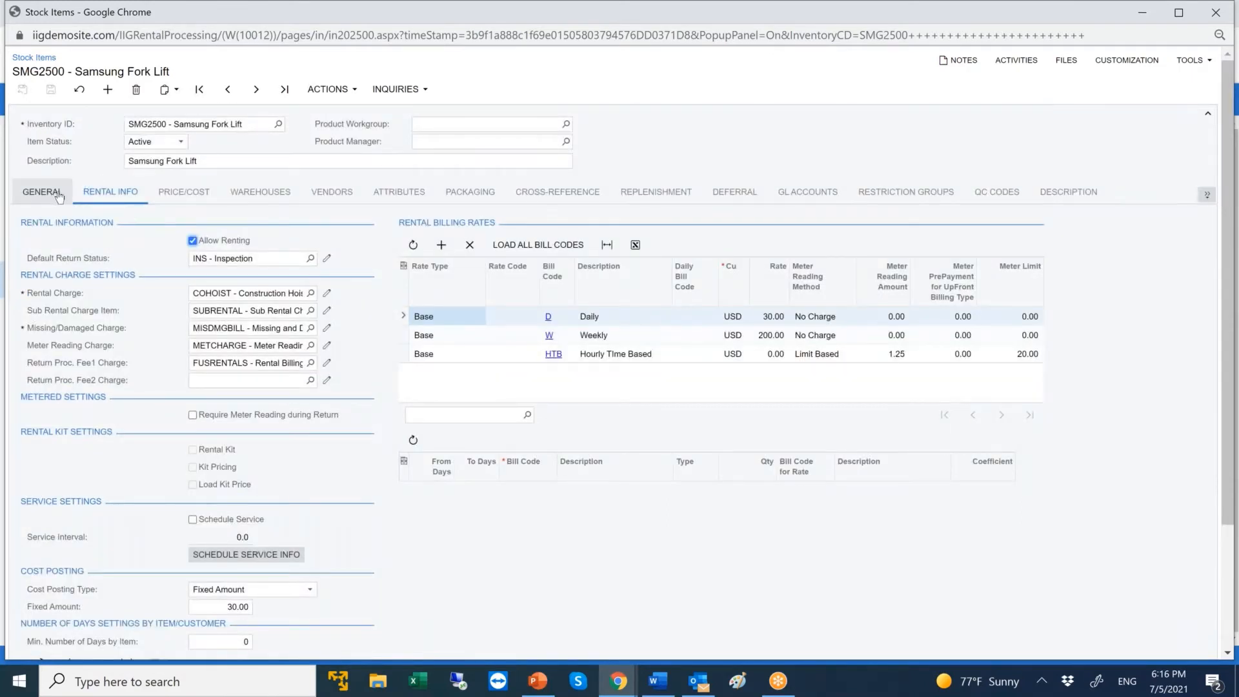
Review the stock item's general QC setting, its QC codes and the available QC applications, and close the item.
click(57, 196)
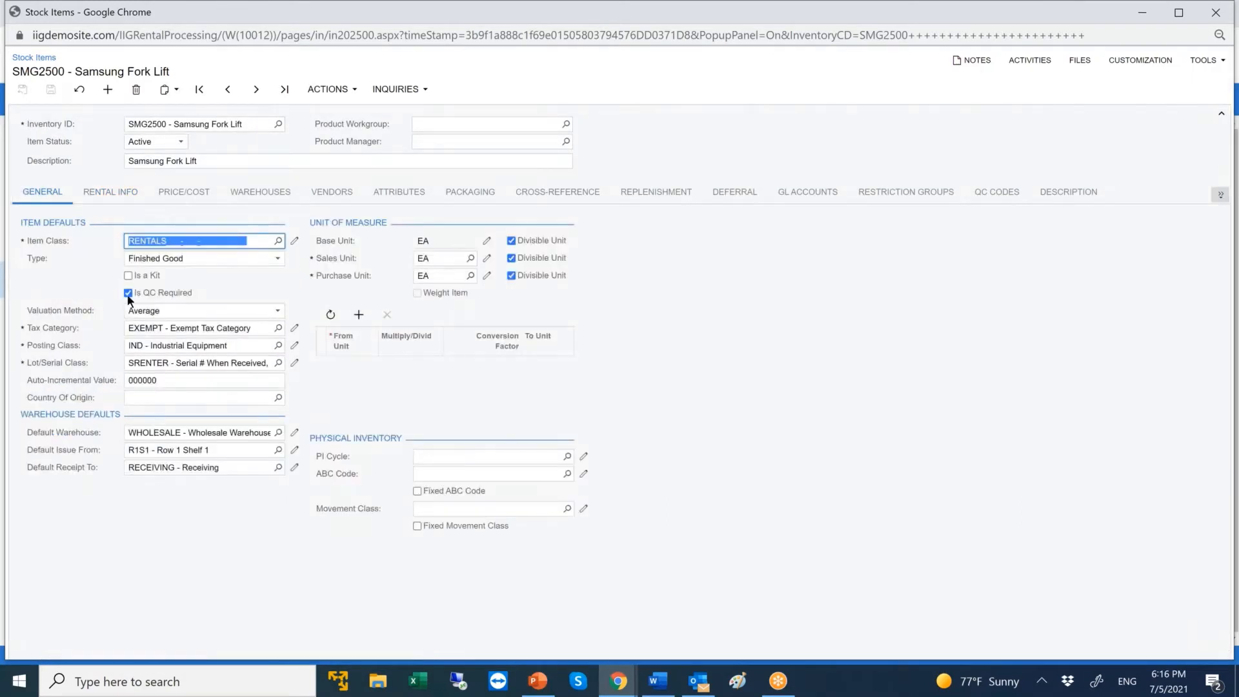
click(996, 192)
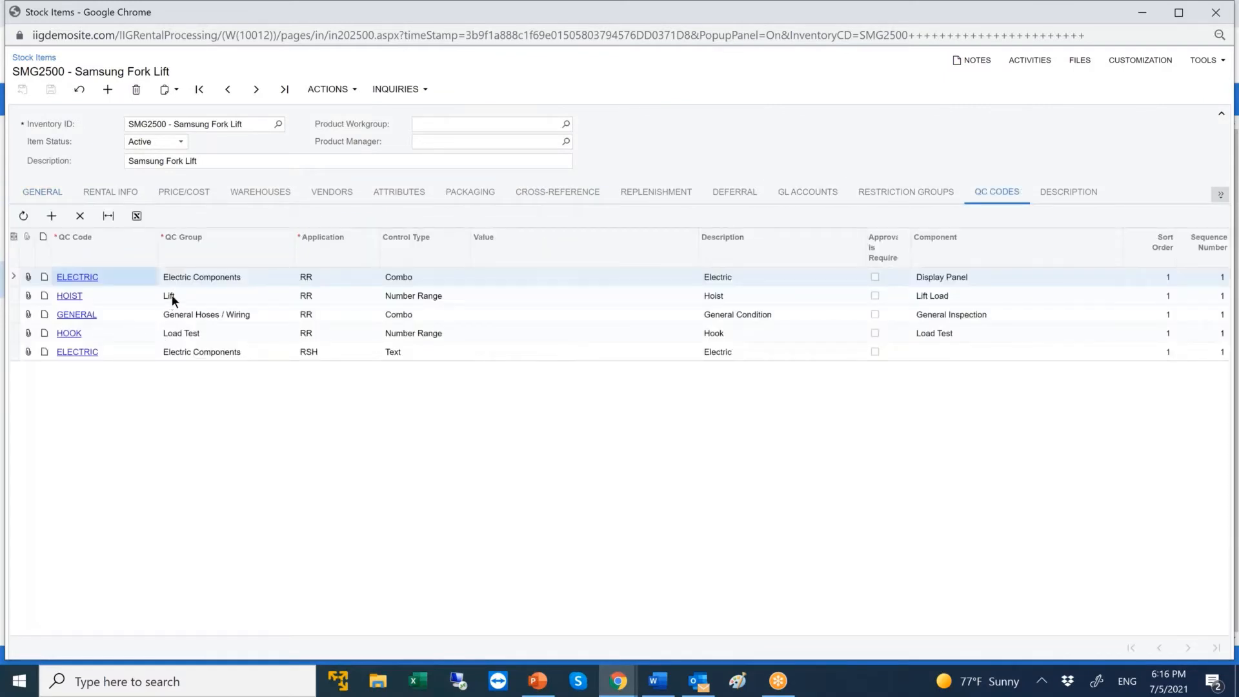
click(339, 350)
click(384, 352)
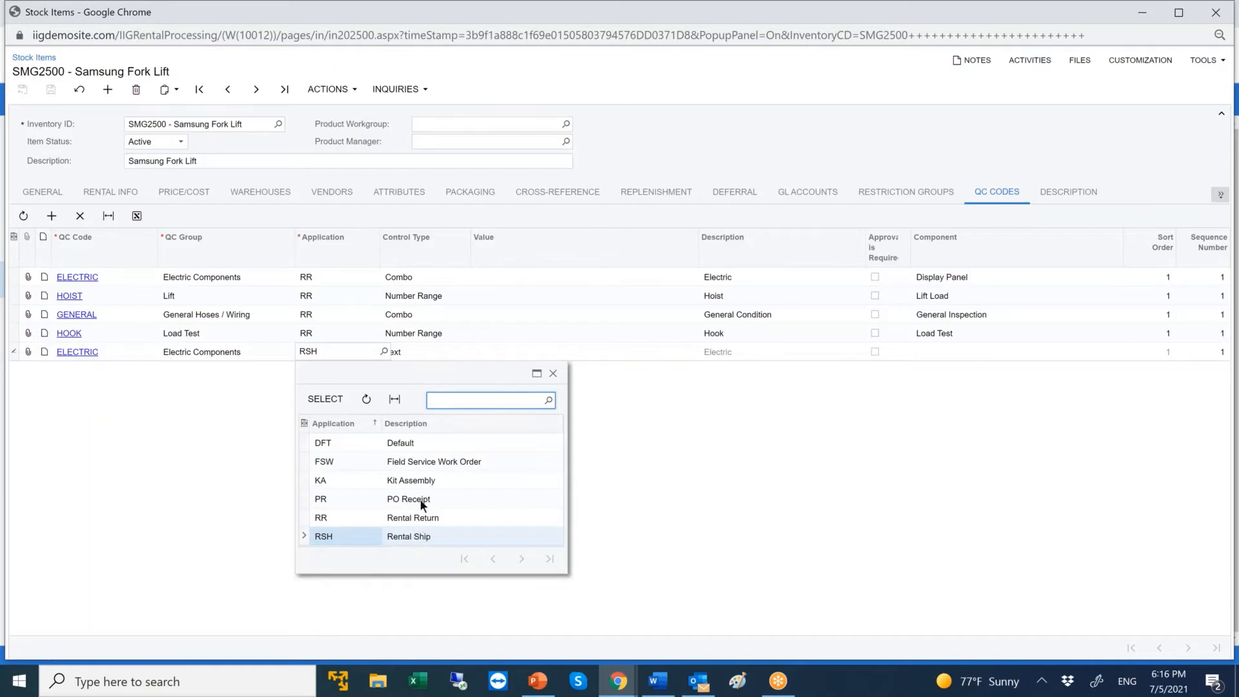
click(551, 373)
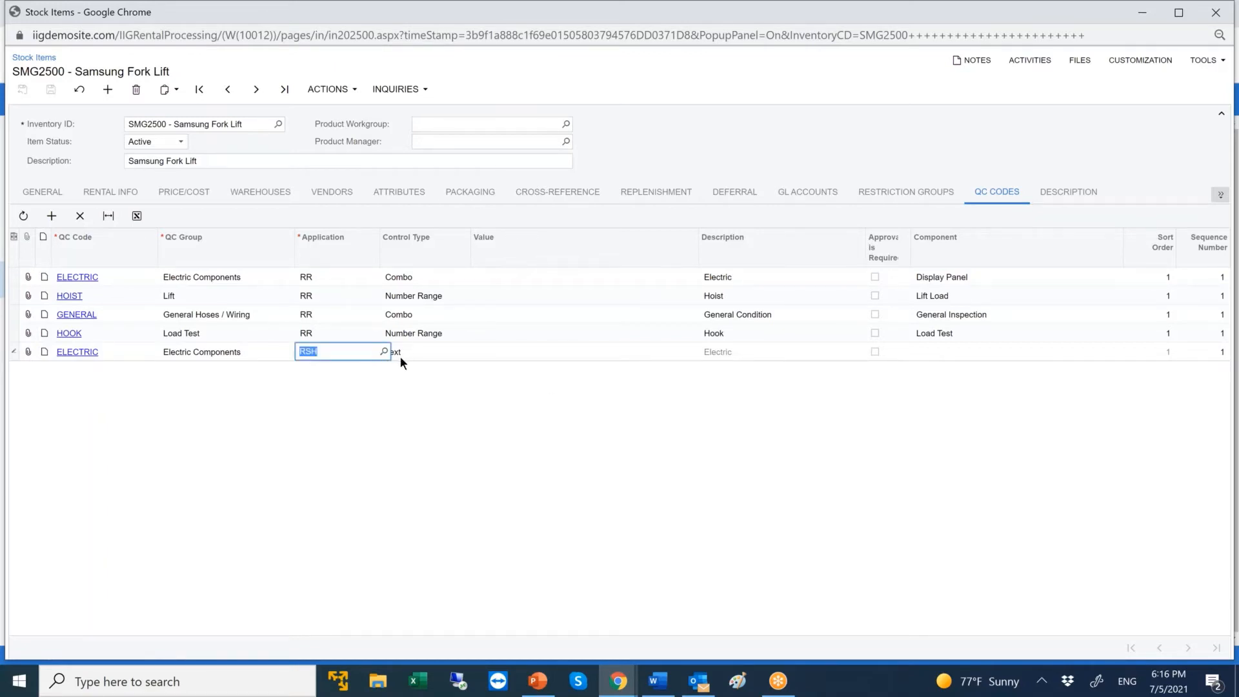
click(1217, 13)
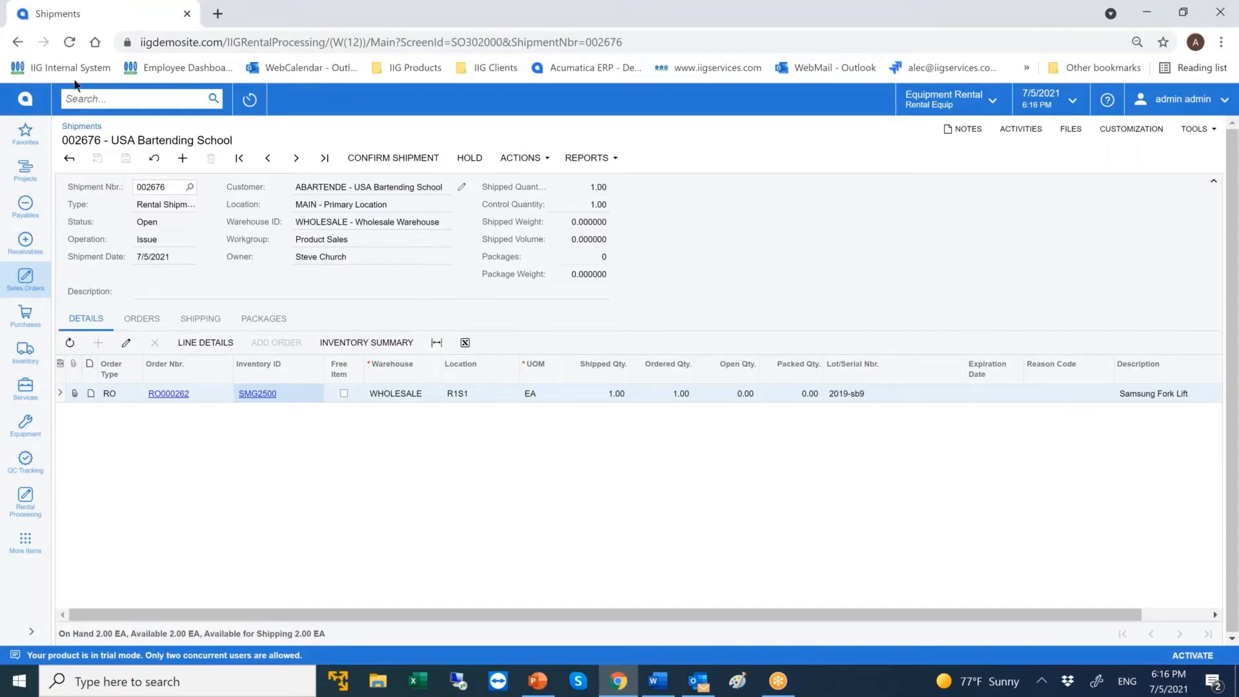
Return to the rental order and check the fork lift's rental availability with the ending date set to 11/24/2021.
click(18, 45)
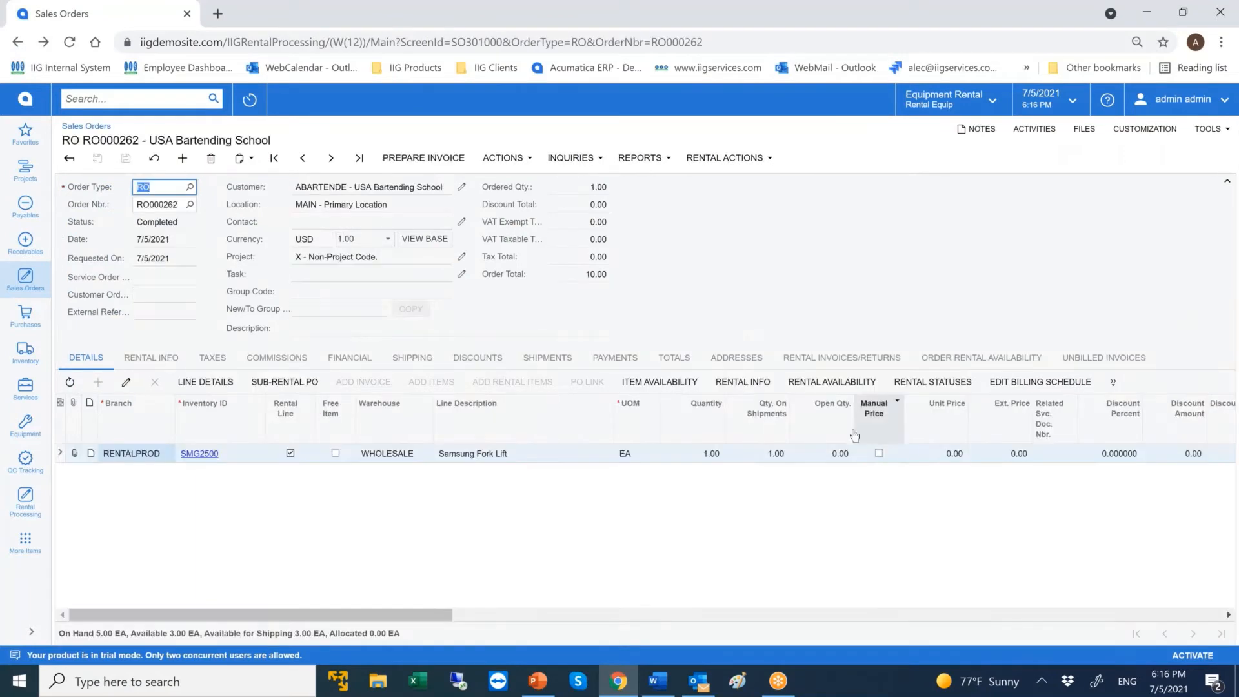
click(832, 383)
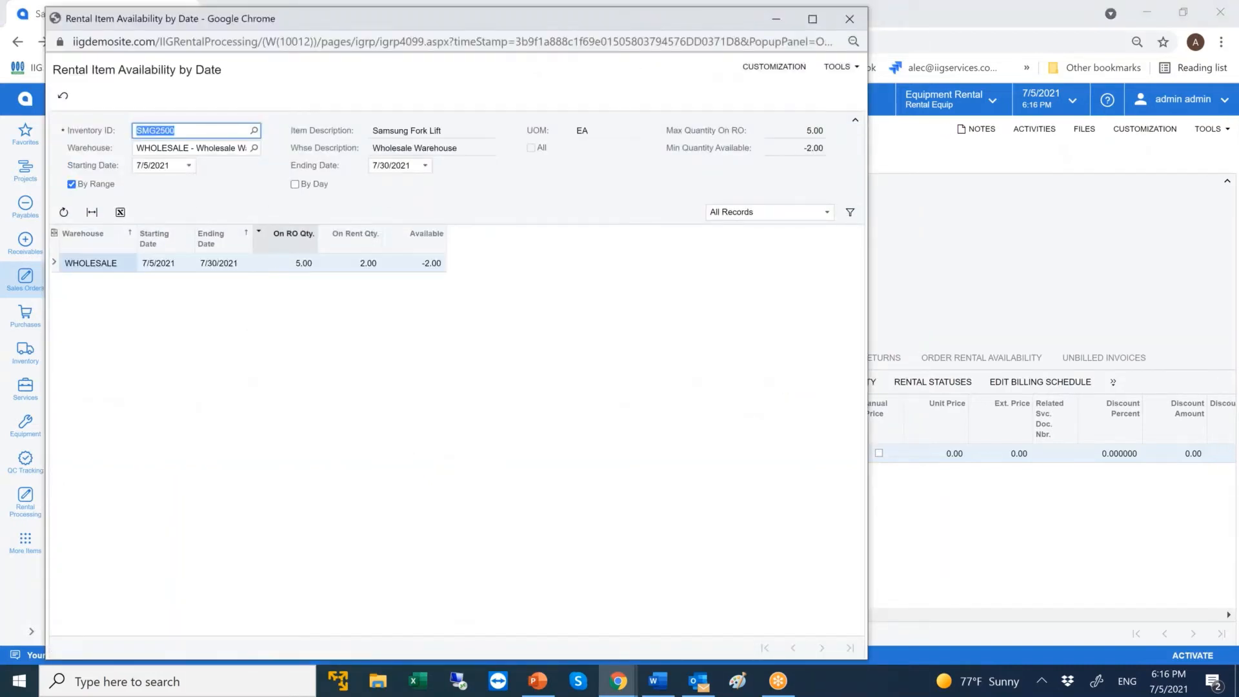
click(425, 166)
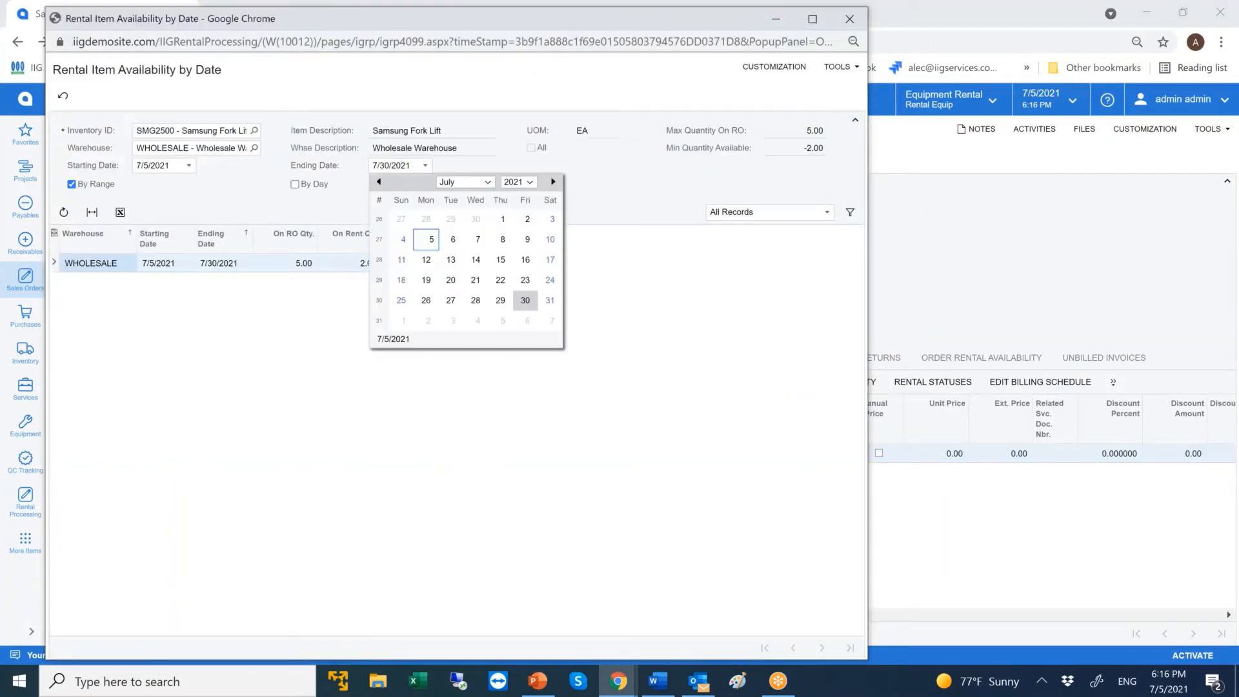
click(485, 182)
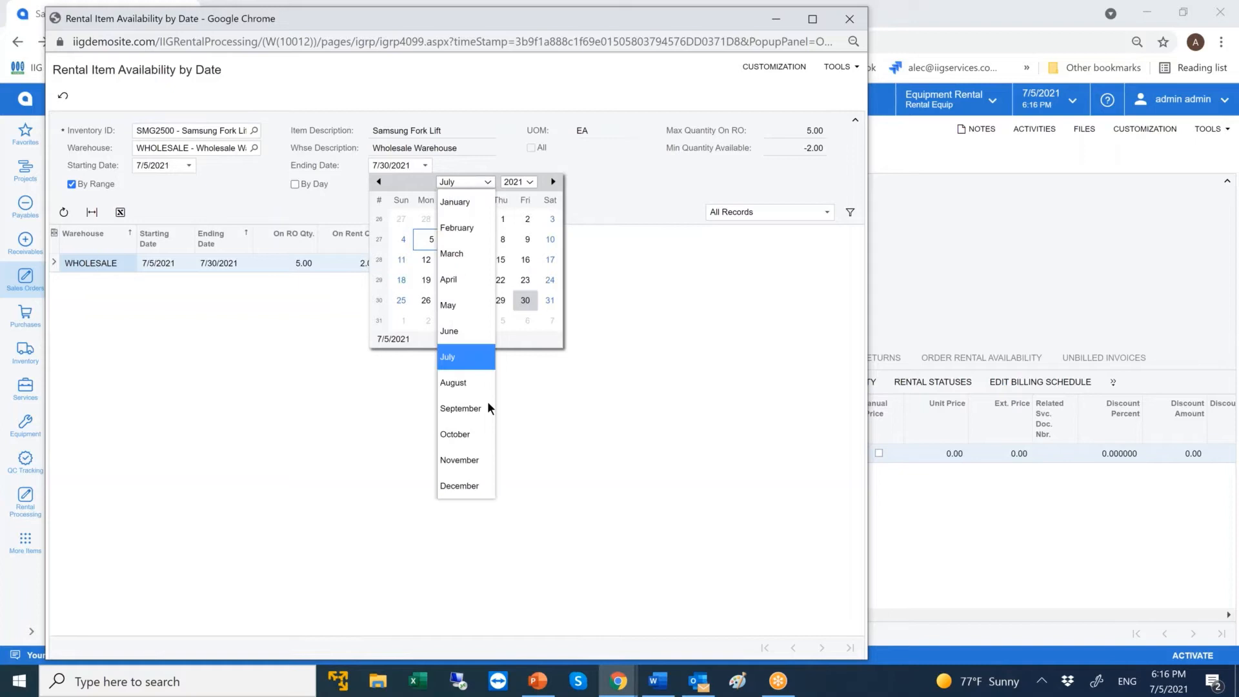
click(477, 459)
click(475, 279)
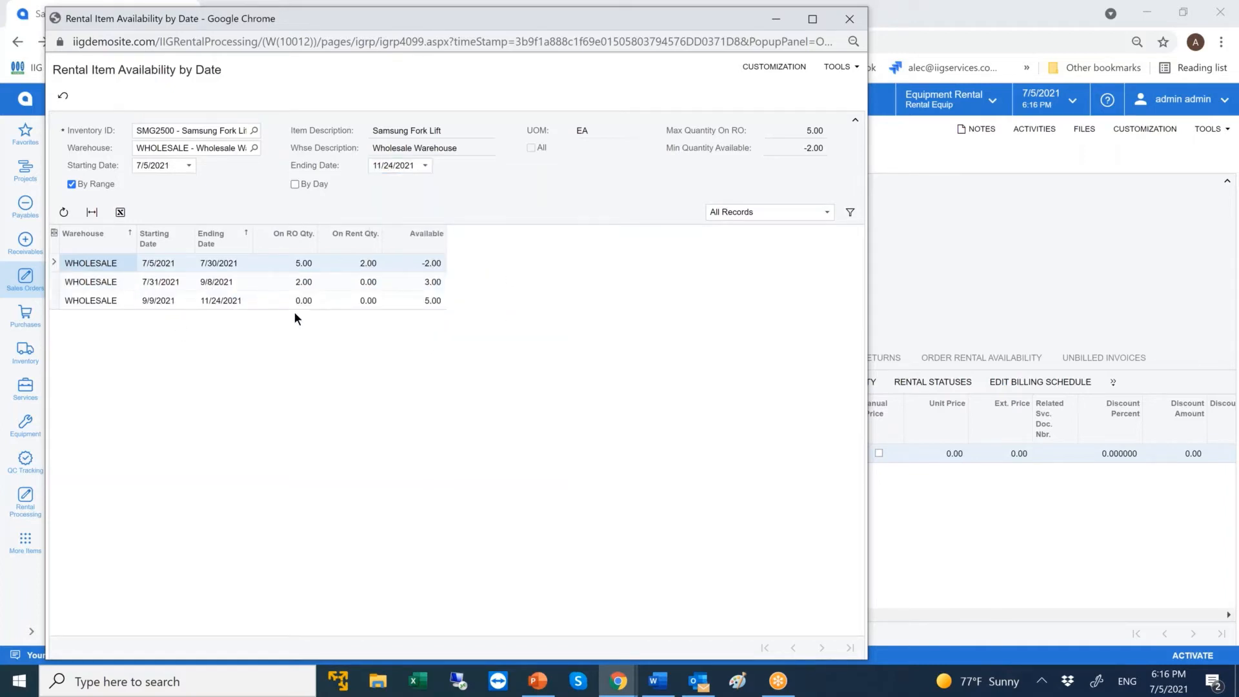
click(849, 19)
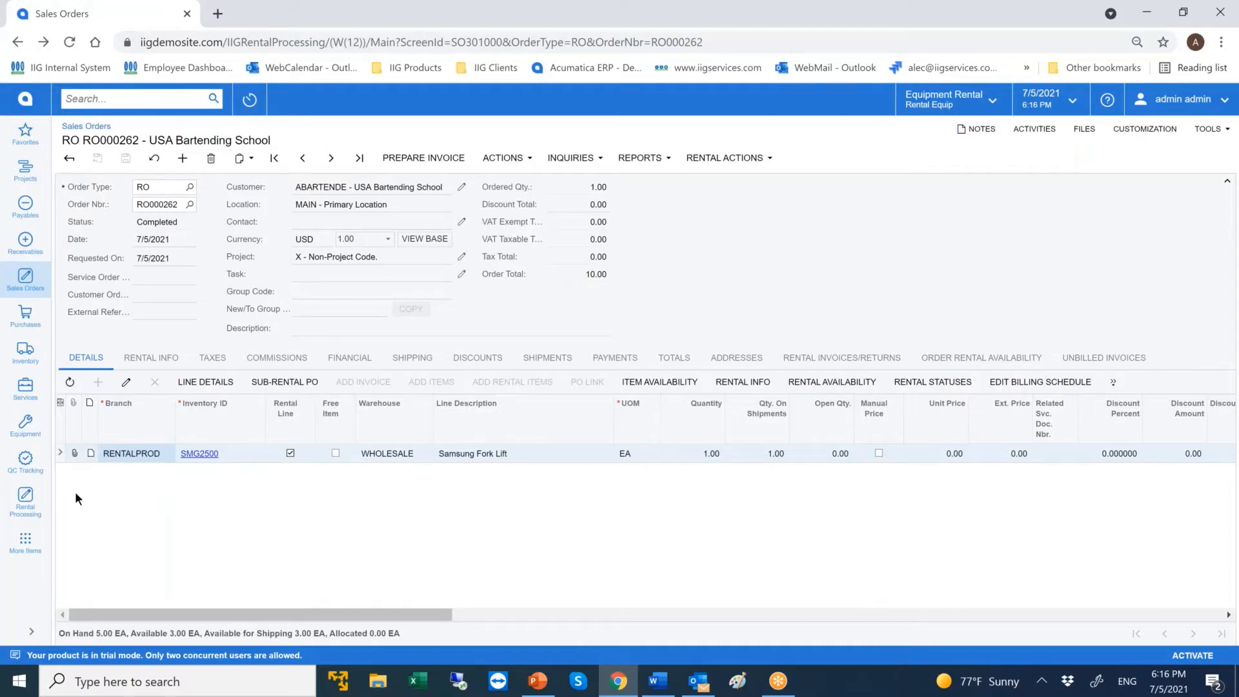
Open the Equipment/Serial Stock Status list in Rental Processing and search it for smg2500.
click(35, 499)
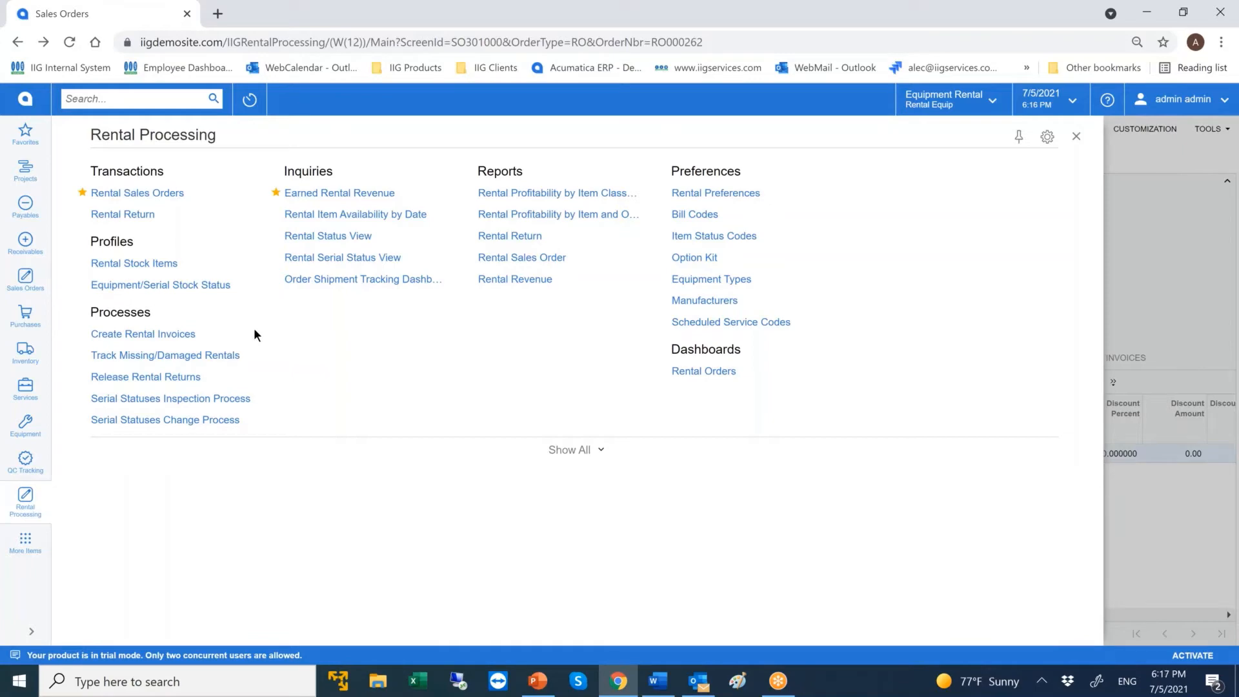
click(205, 286)
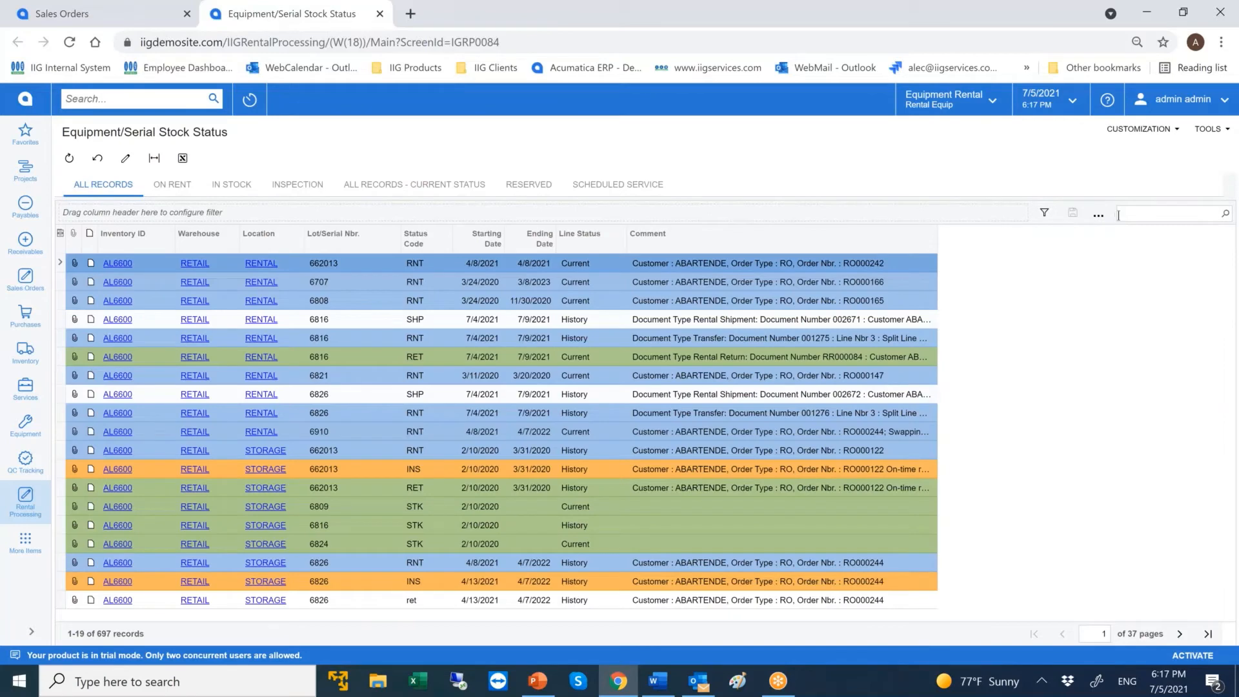
click(1119, 213)
text(sk)
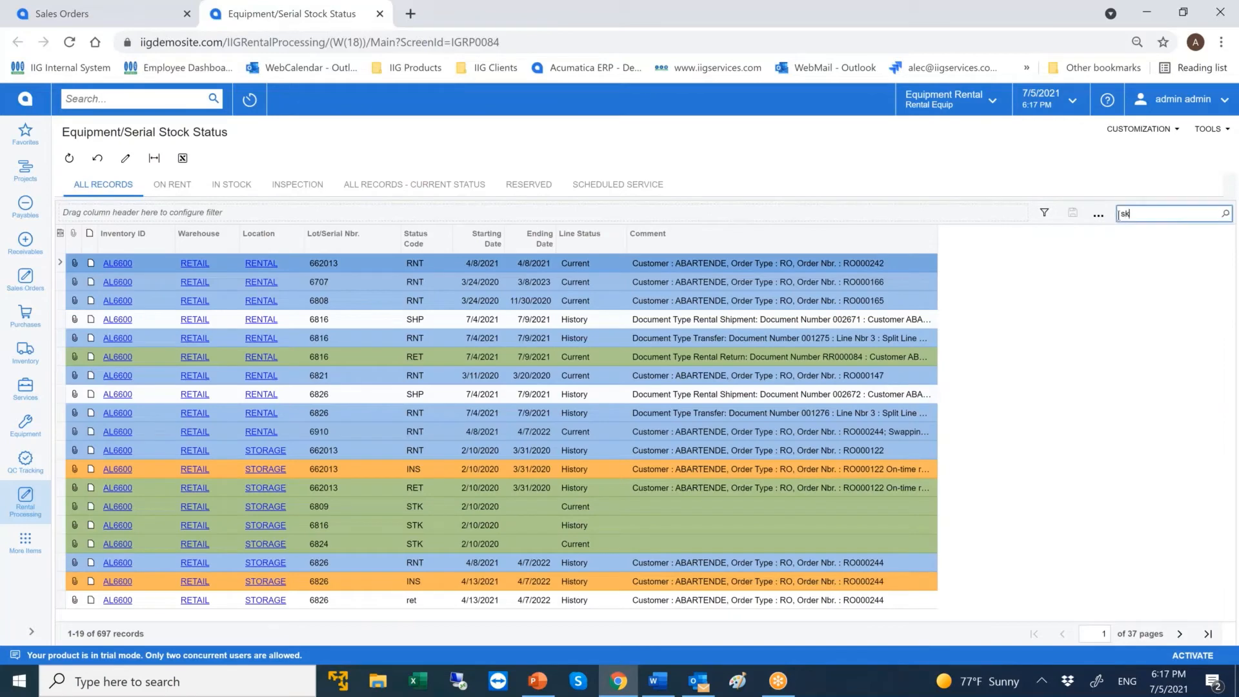
text(od)
key(BackSpace)
key(BackSpace)
key(BackSpace)
text(mg2500)
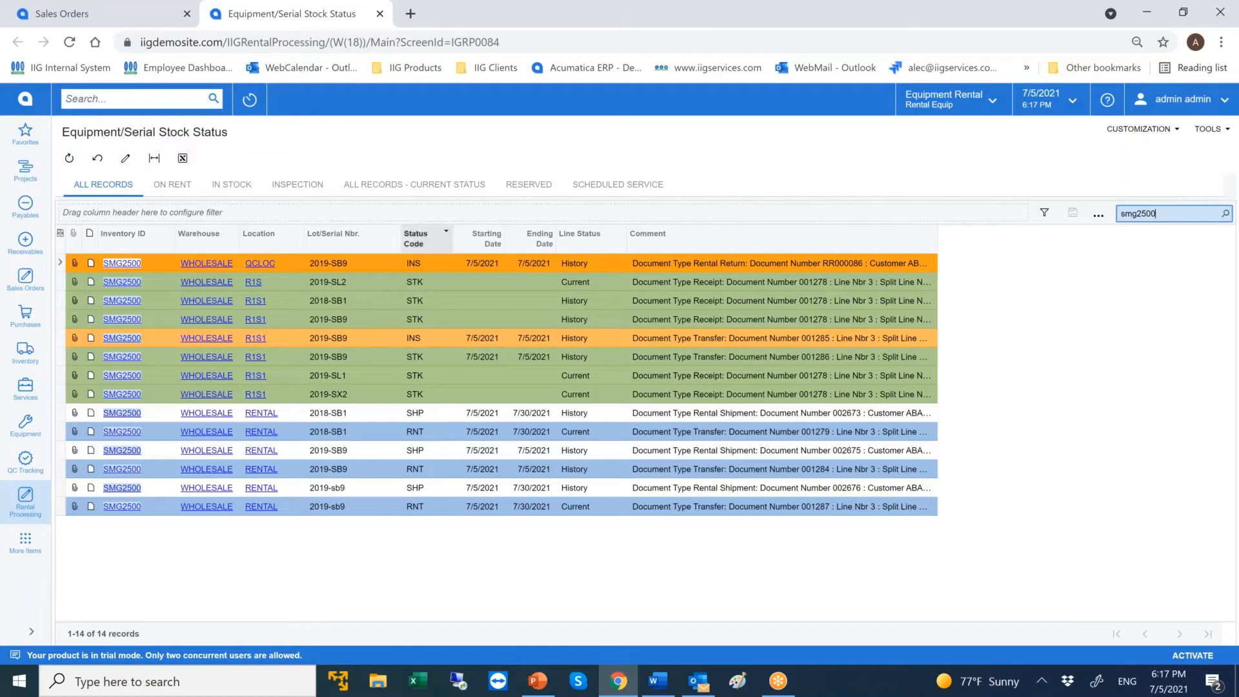
Limit the list to current-status records, view the details of serial 2019-sb9, and go back to the rental order, closing the stock status page.
click(415, 184)
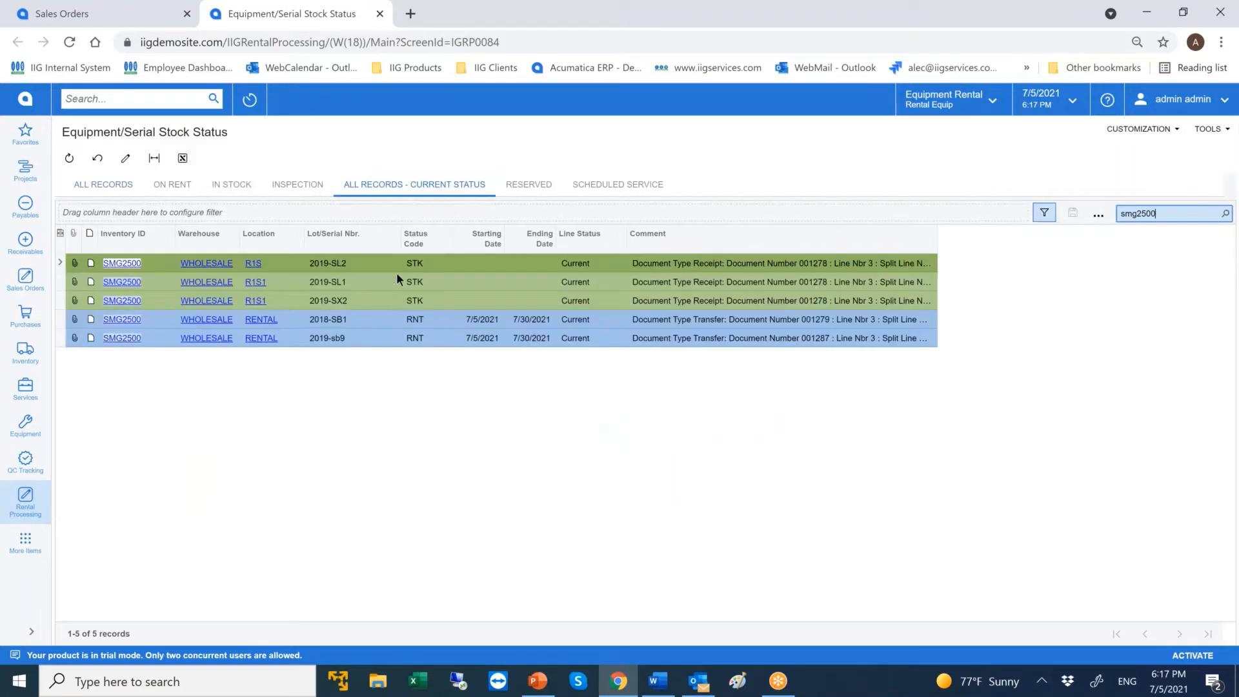
double_click(374, 339)
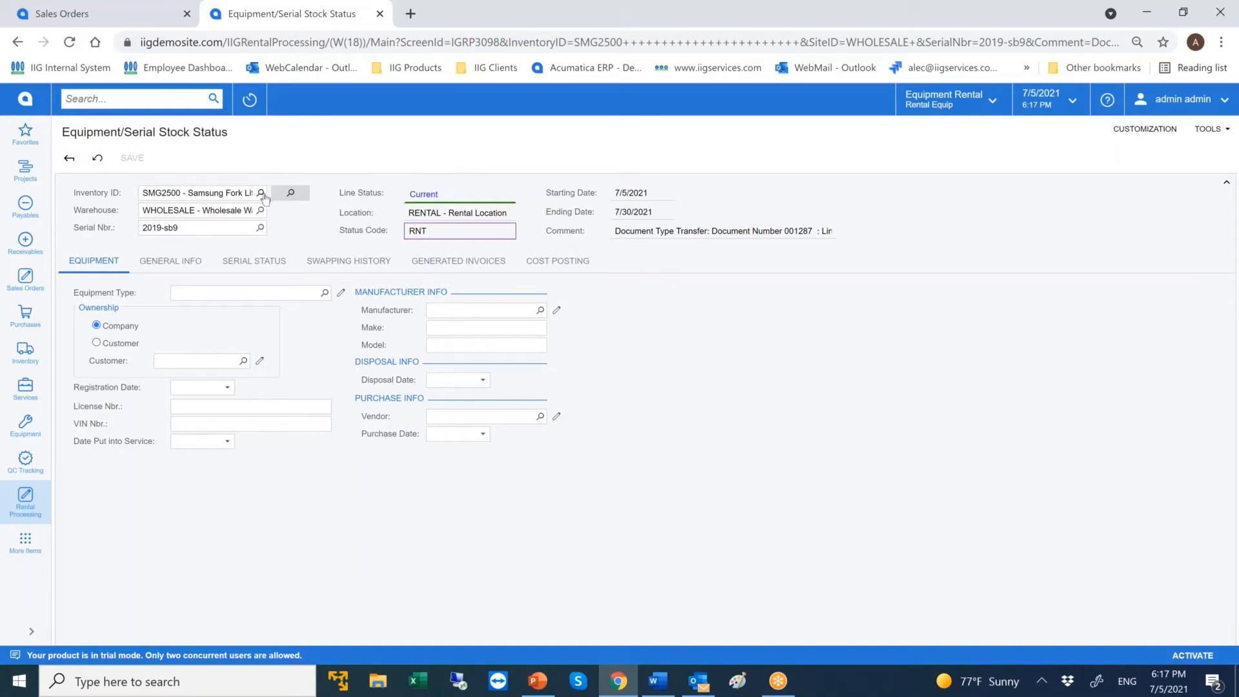
click(72, 162)
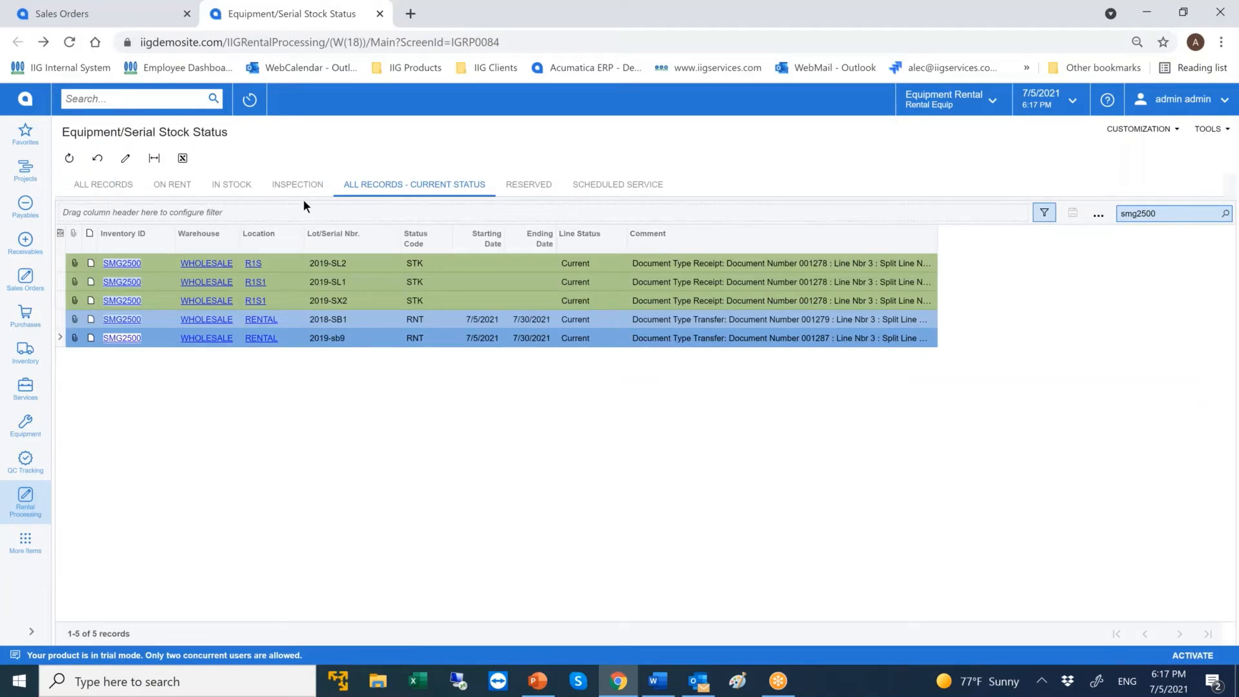
click(68, 15)
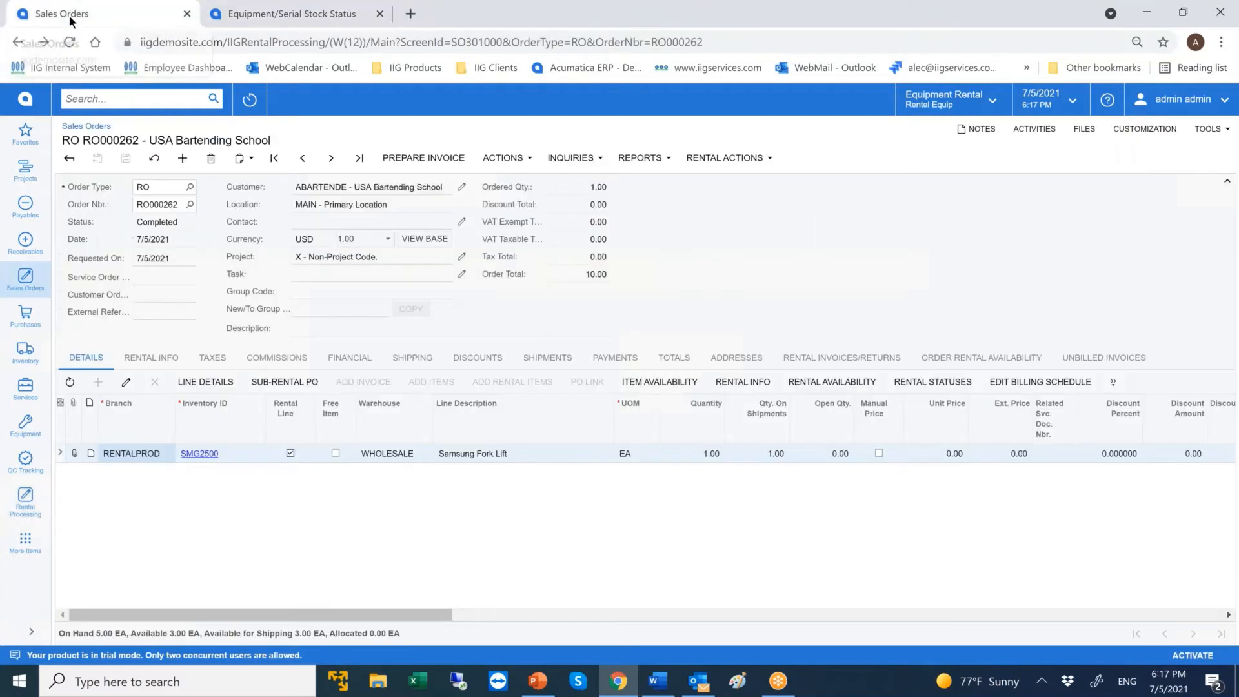
click(380, 14)
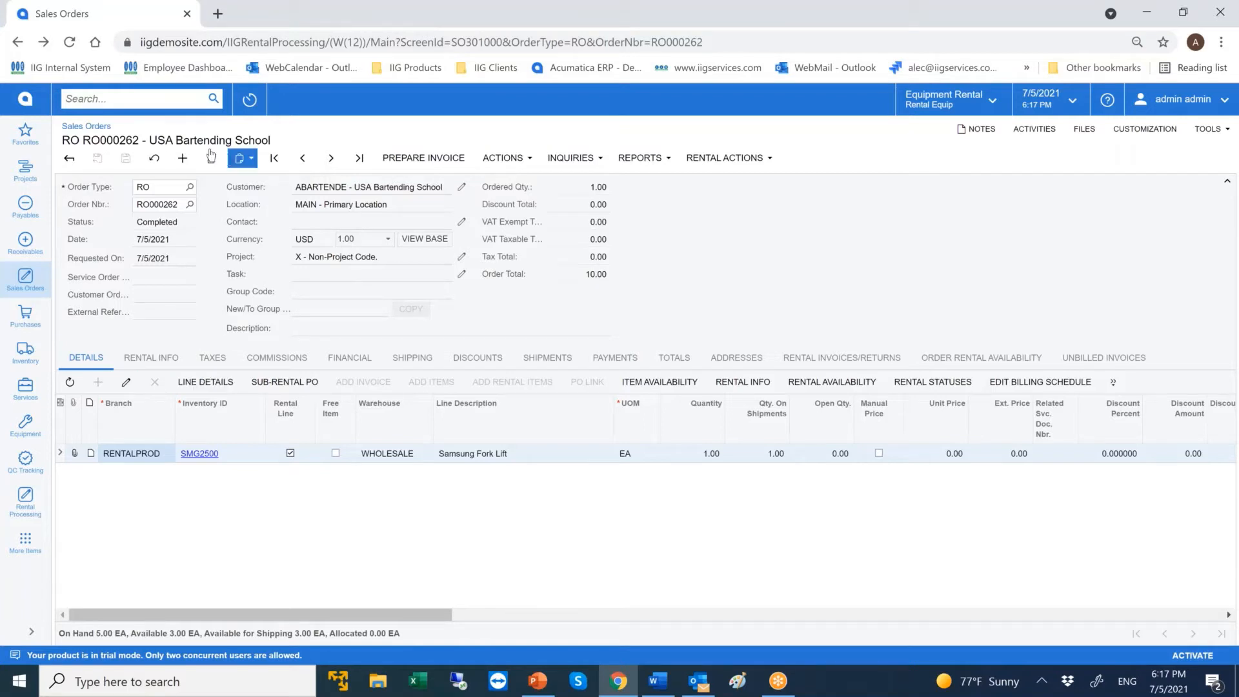
Start a new RO rental order for the customer USA Bartending School.
click(184, 156)
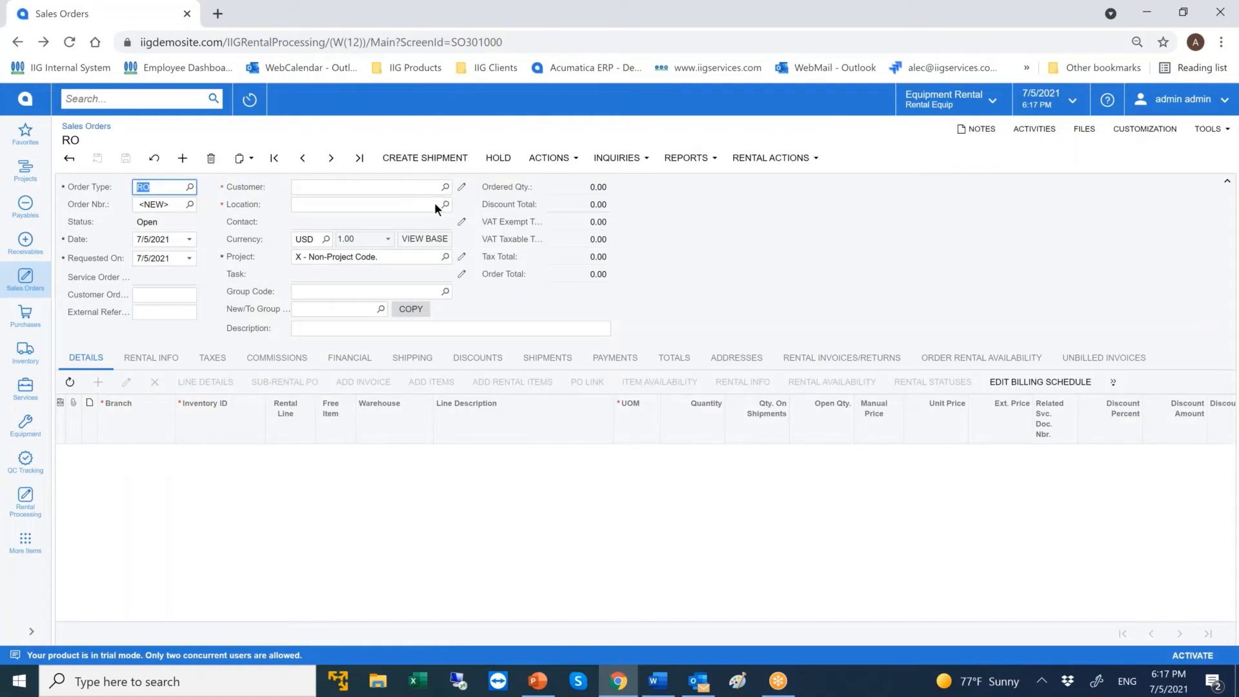
click(445, 187)
double_click(358, 283)
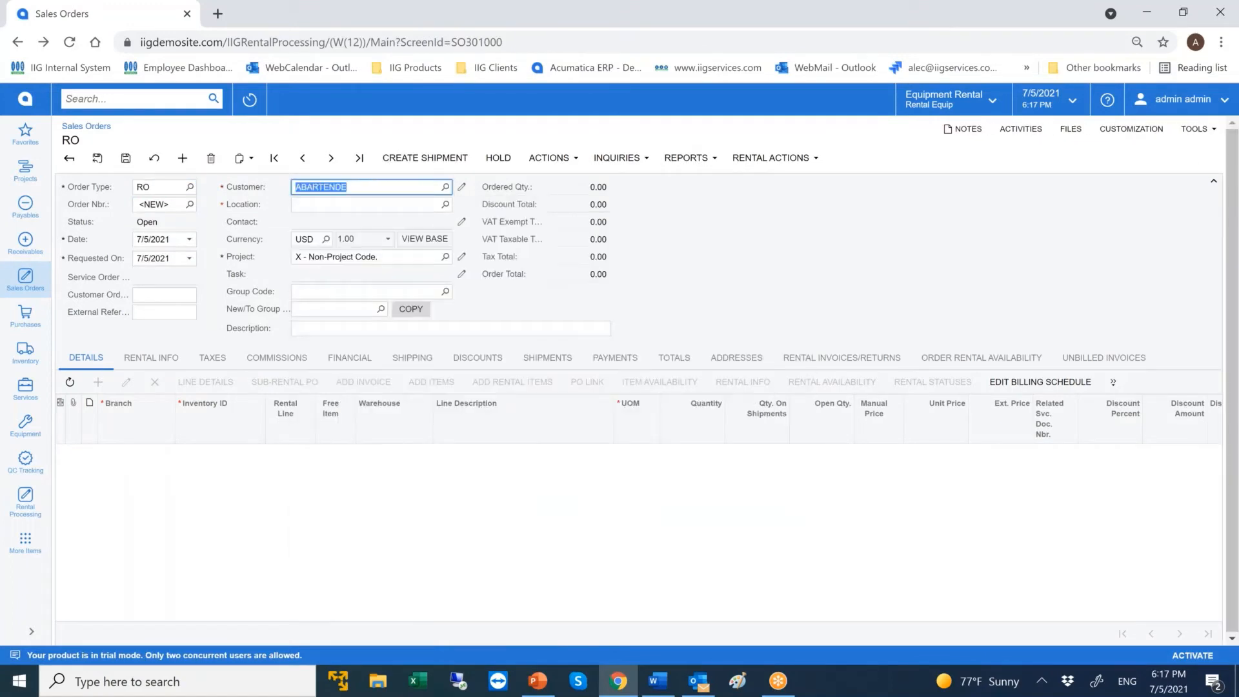
Set the new order's end billing date to 7/30/2021 and recheck its rental information.
click(164, 359)
click(227, 499)
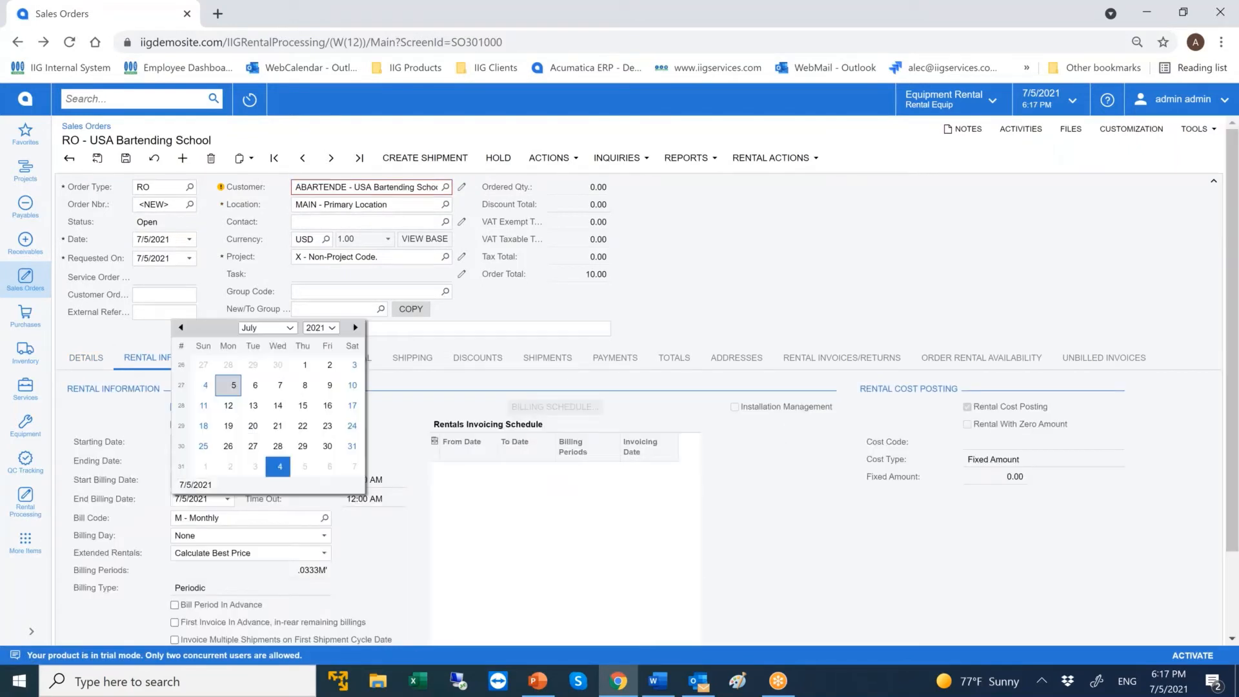
click(327, 446)
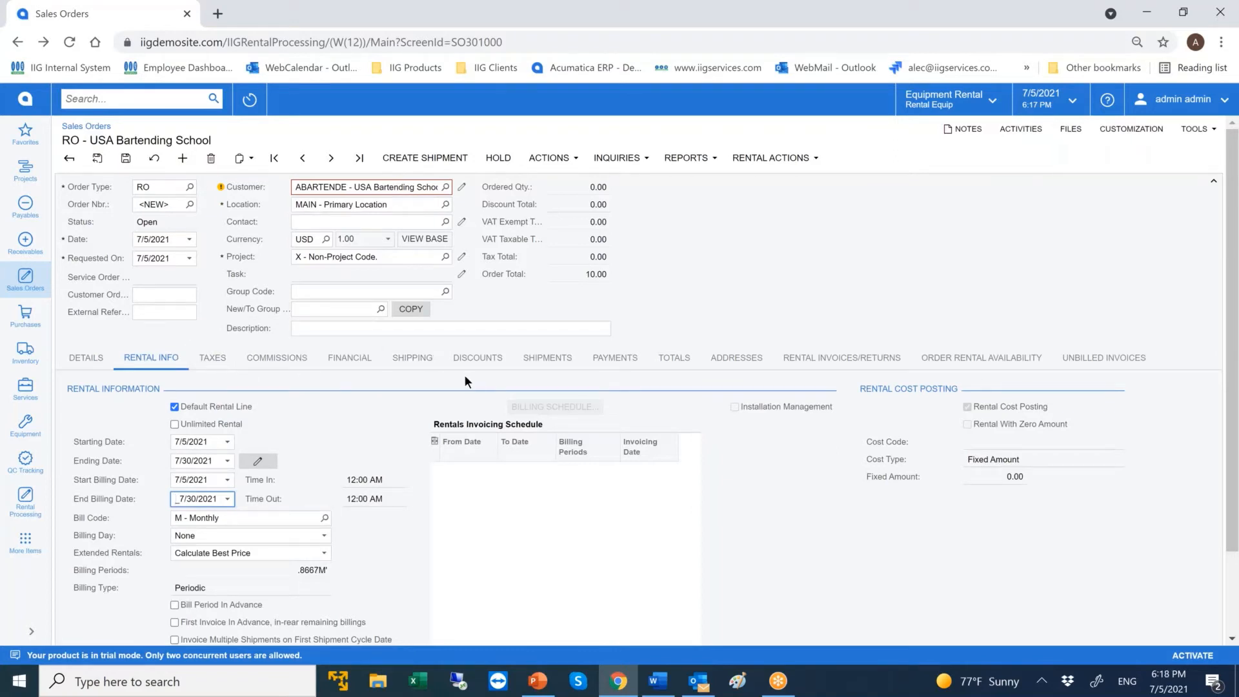
click(85, 366)
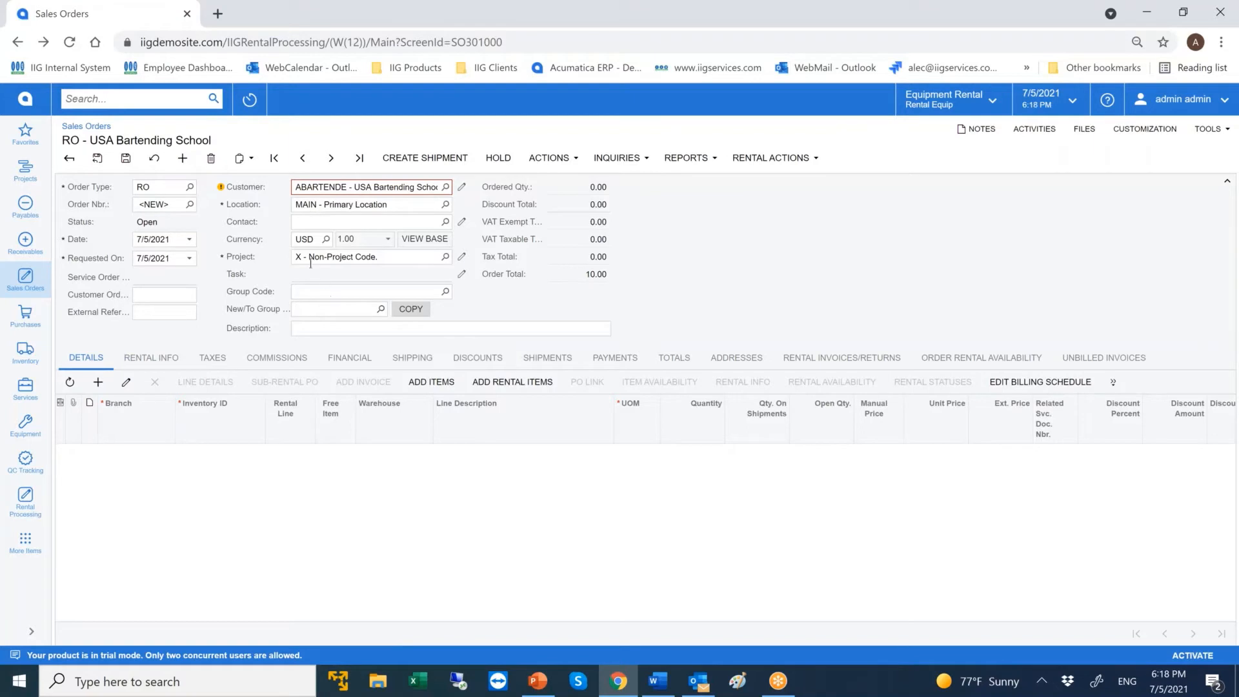
click(171, 360)
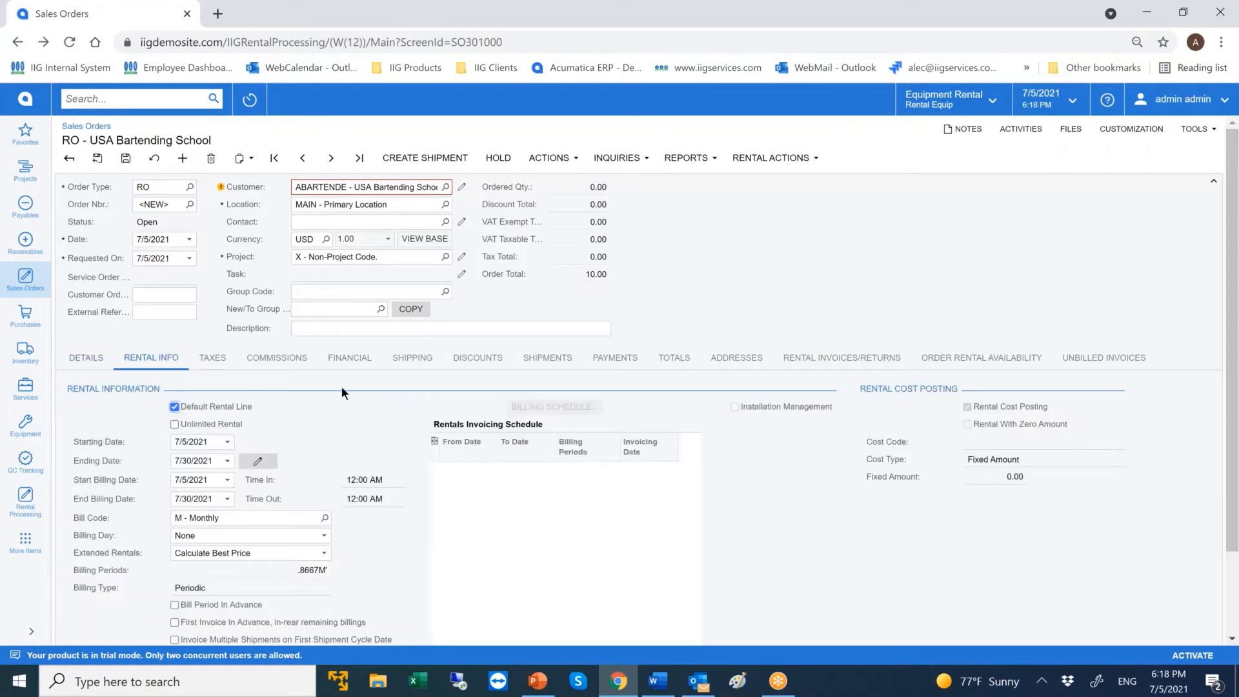
Filter the rental item lookup to Construction Hoist and add one RETAIL ALH650 Graco Road Laser to the order, closing its option categories unselected.
click(86, 358)
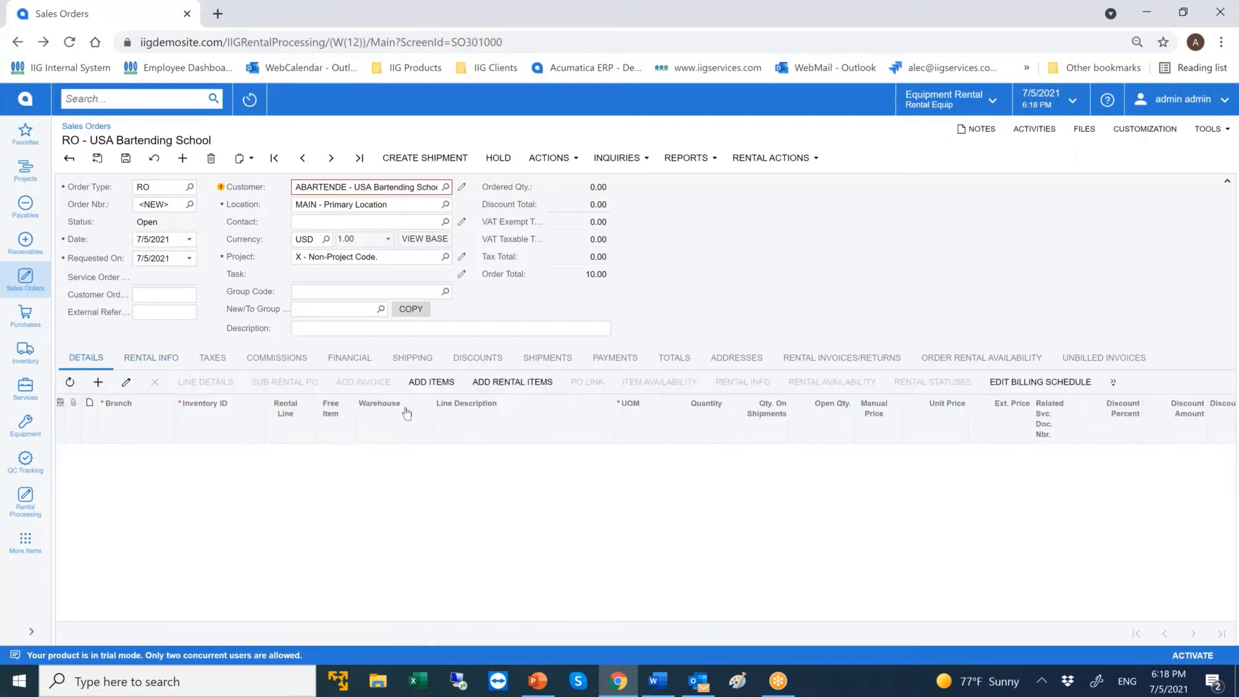
click(523, 381)
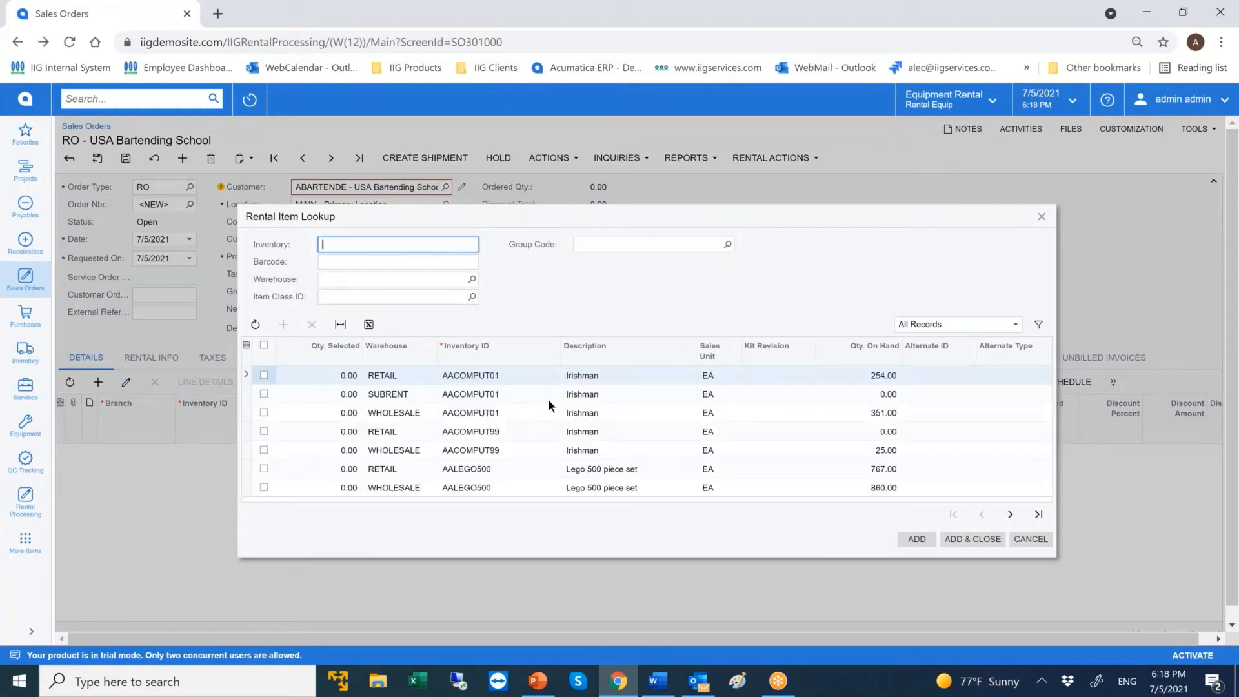
click(919, 324)
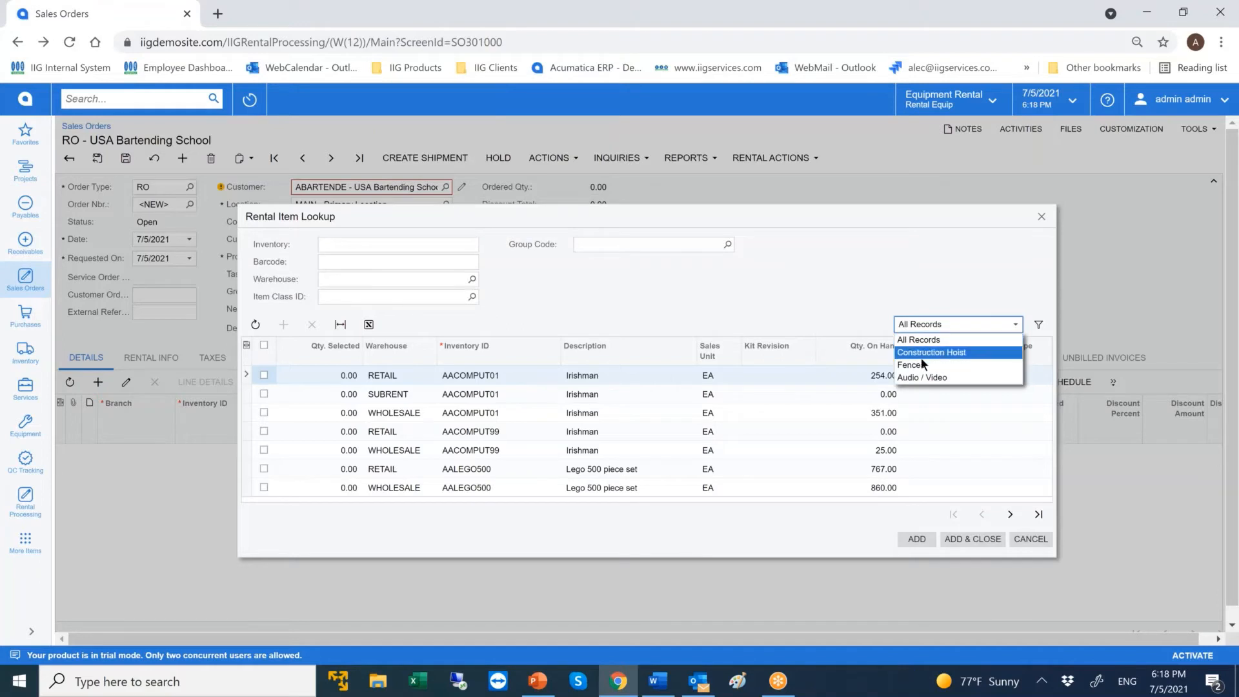
click(928, 352)
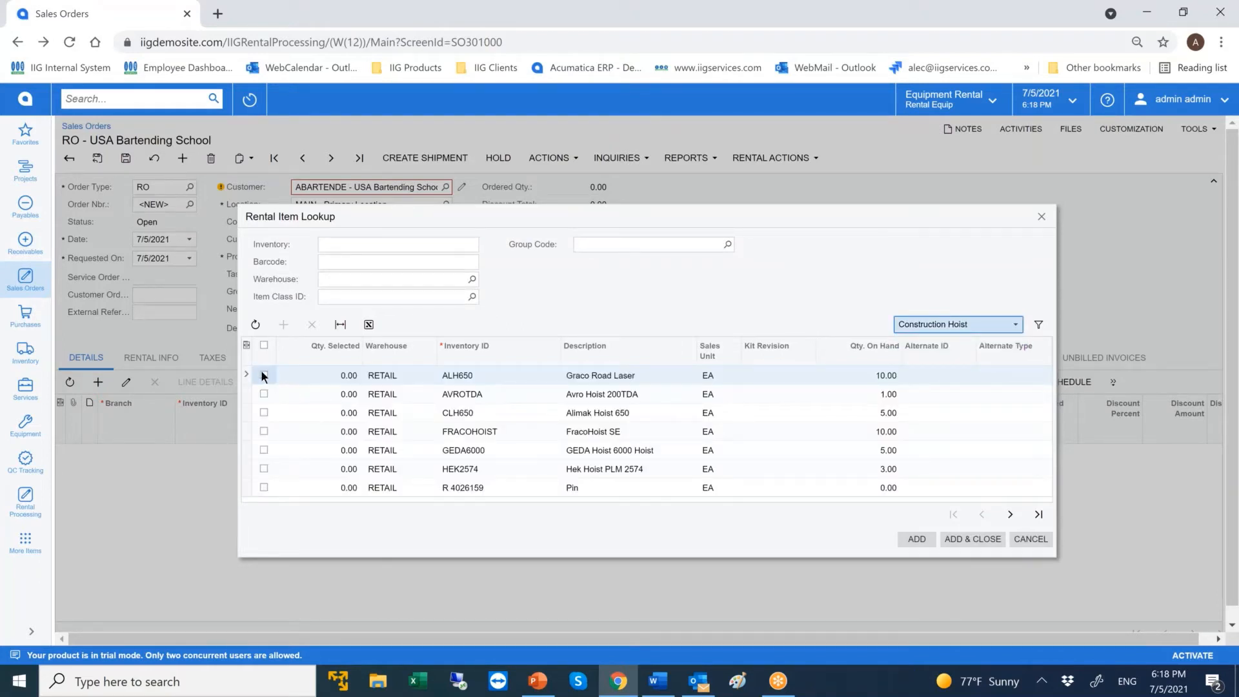
click(263, 374)
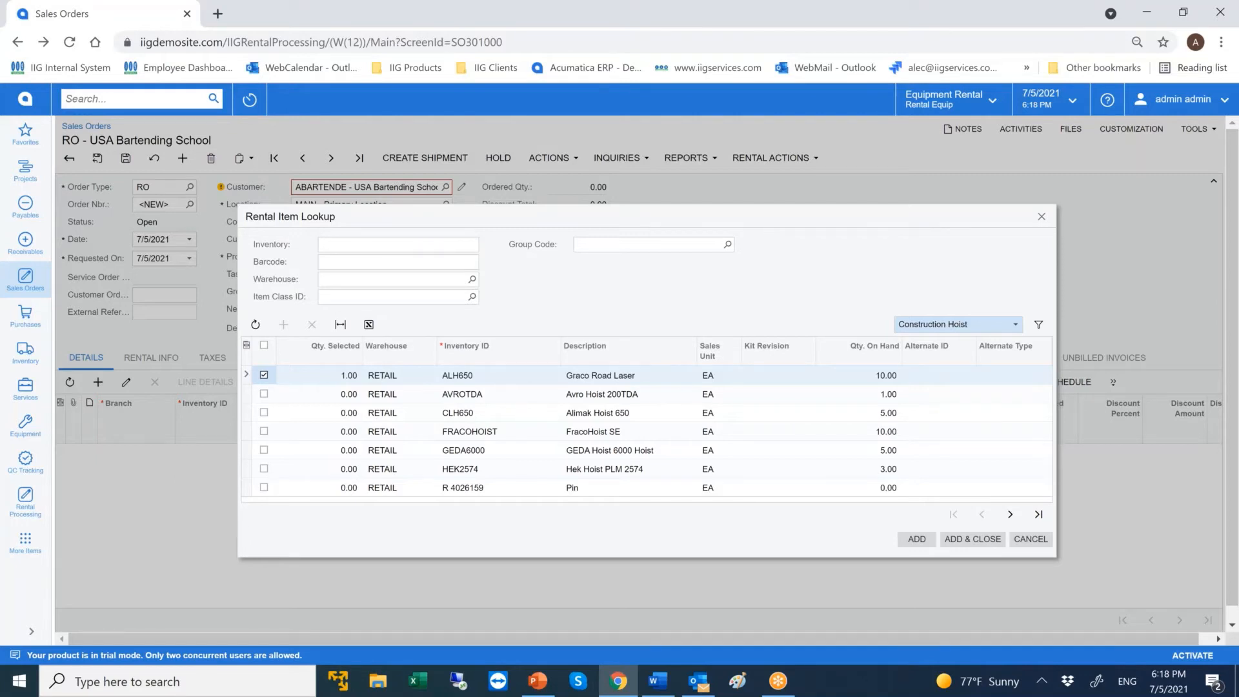
key(alt+Tab)
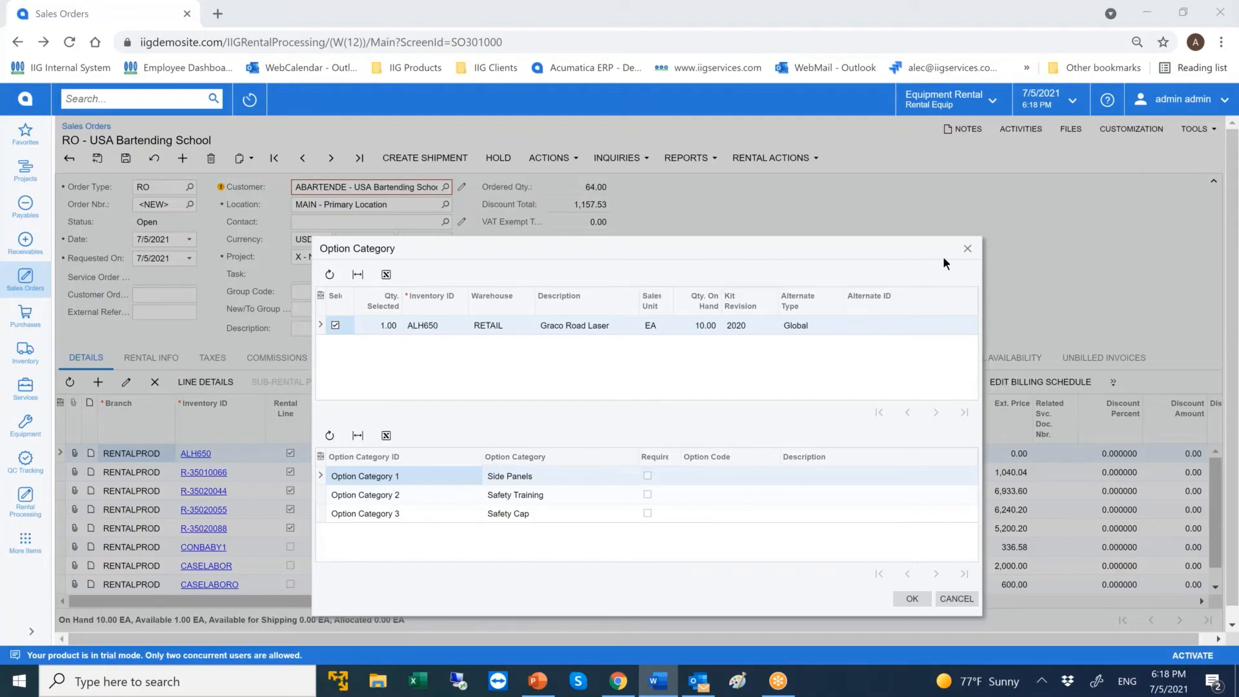
click(968, 249)
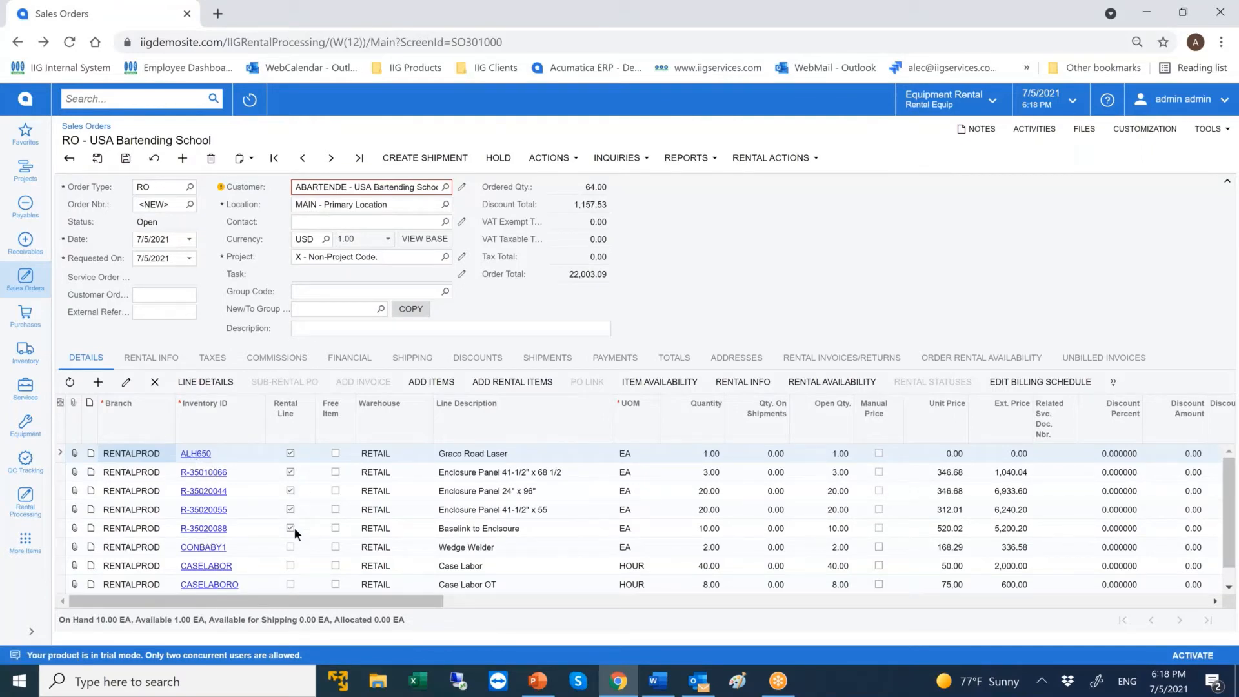
Open the stock item record of ALH650, review its rental settings and billing rates, and close the record.
click(196, 453)
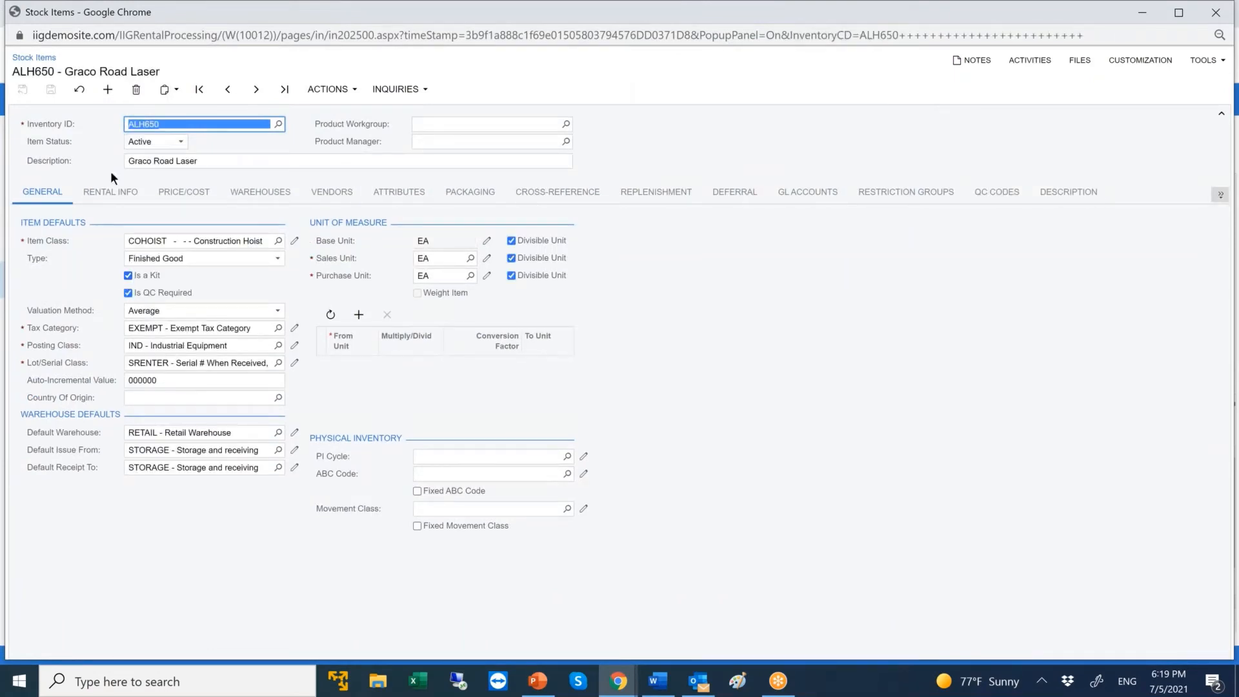
click(114, 196)
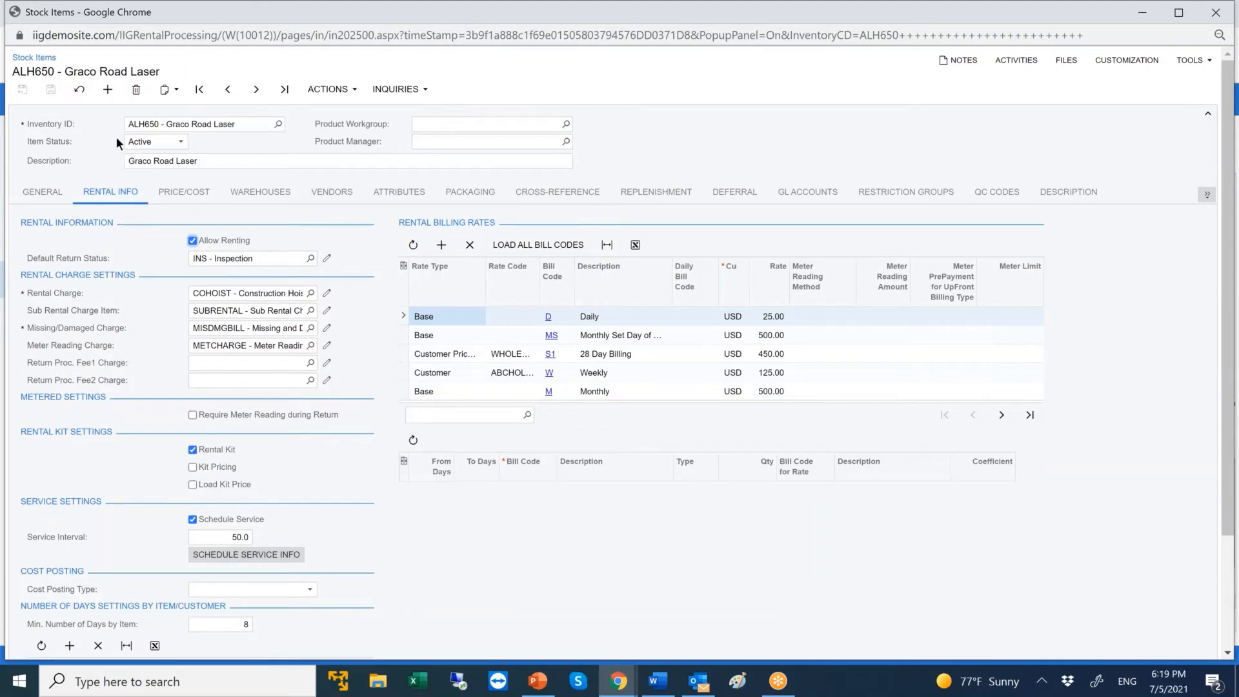
click(1212, 16)
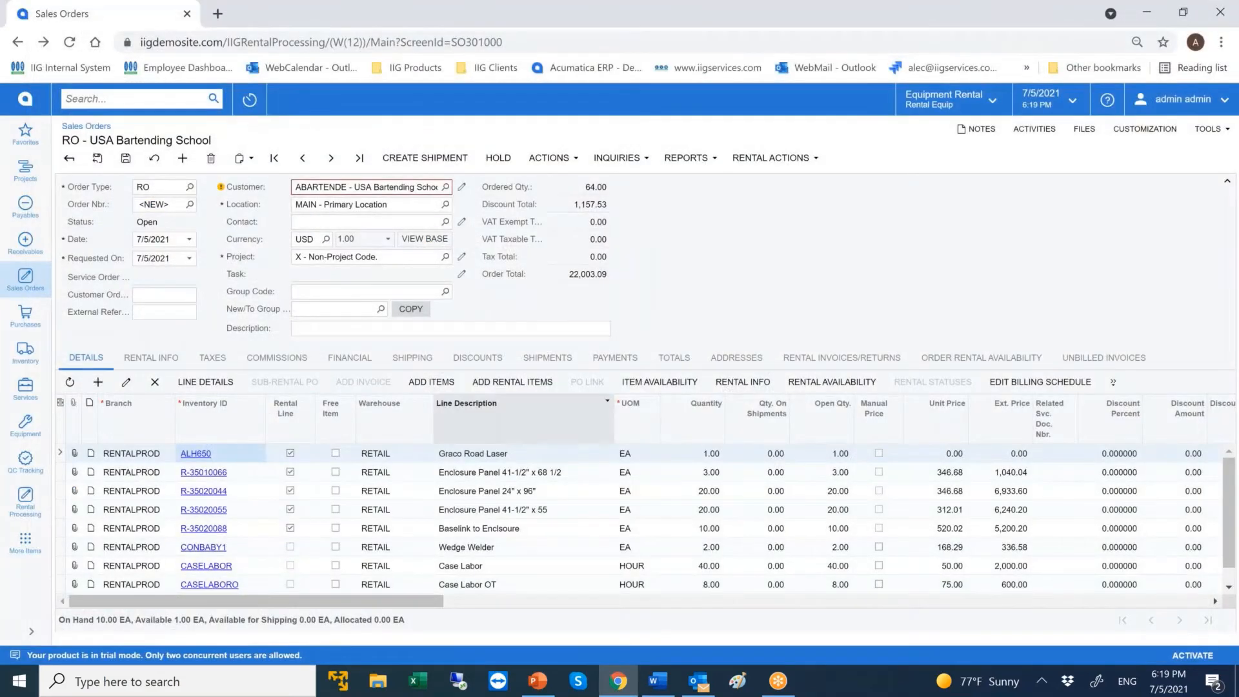
Open the inventory kit specifications for ALH650 and review its stock components and rental option categories.
click(27, 362)
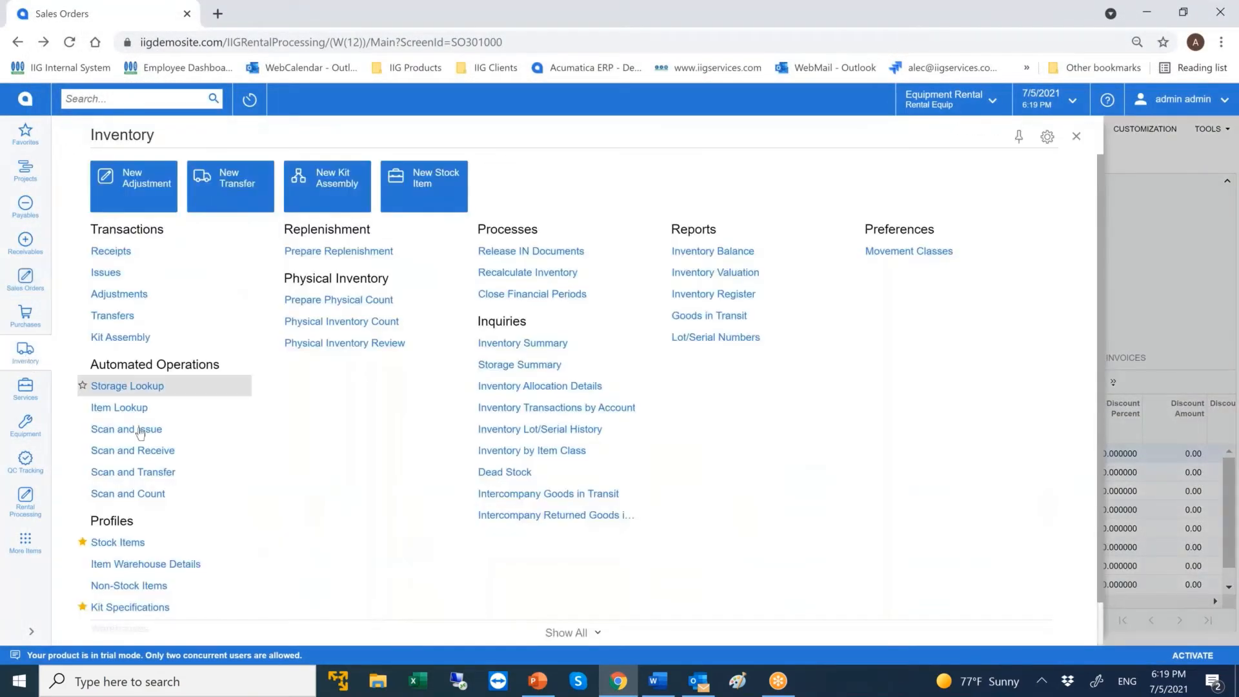
ctrl+click(162, 605)
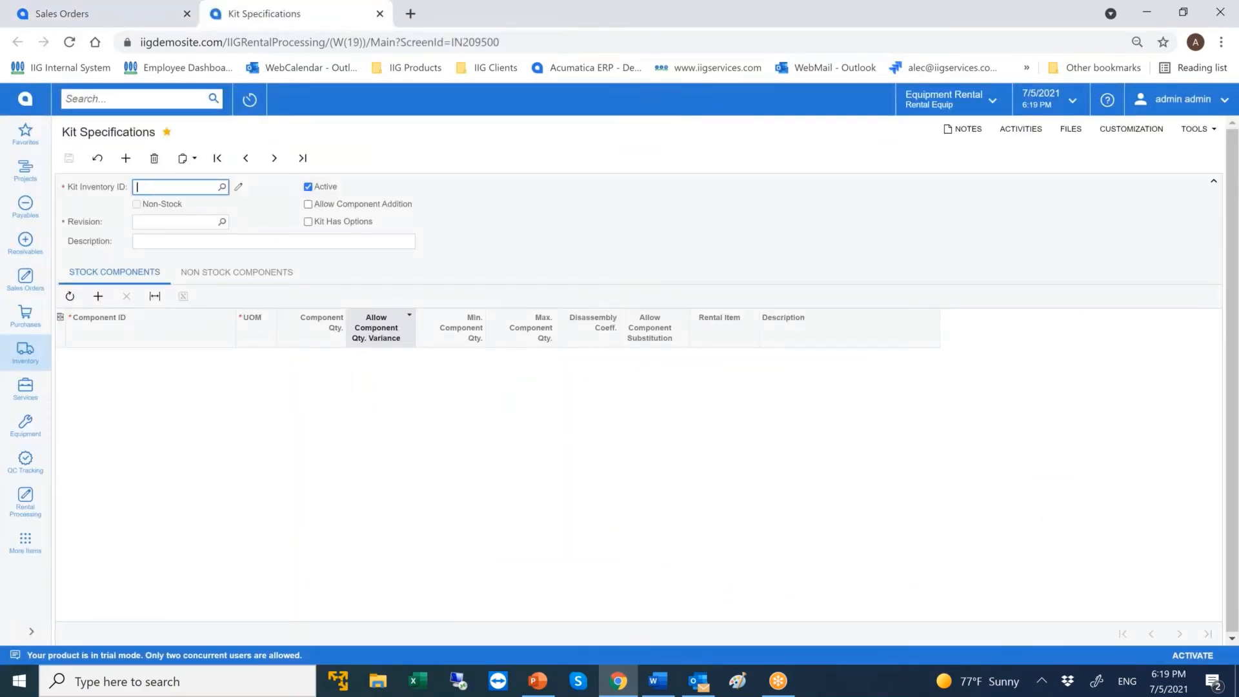
text(ALH650)
key(Tab)
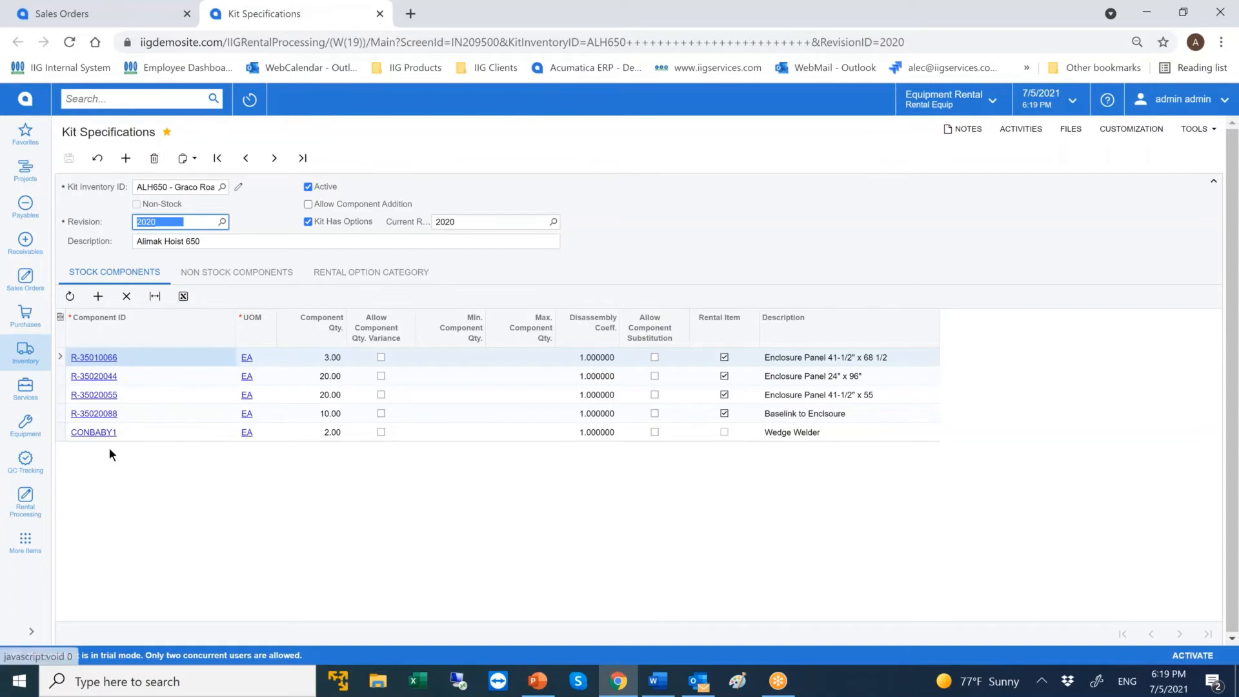
click(399, 273)
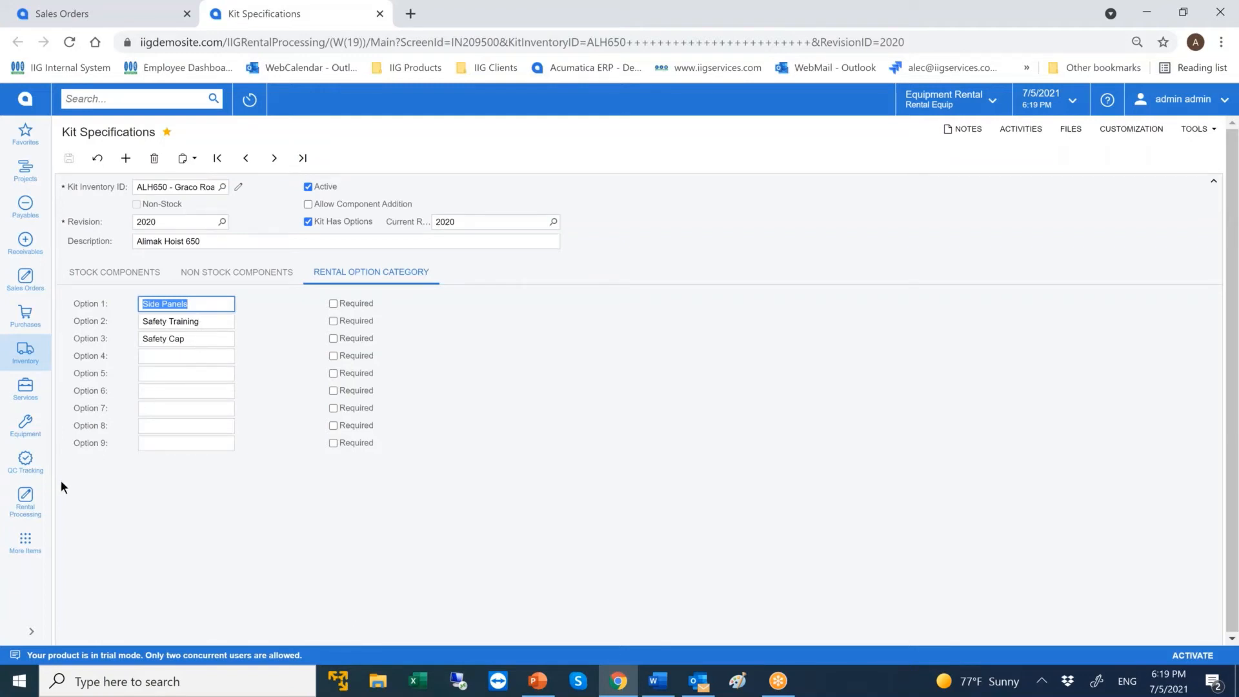
Review the stock and non-stock components of ALH650's CALIF Safety Training option kit, and close the option kit and kit specification pages.
click(25, 502)
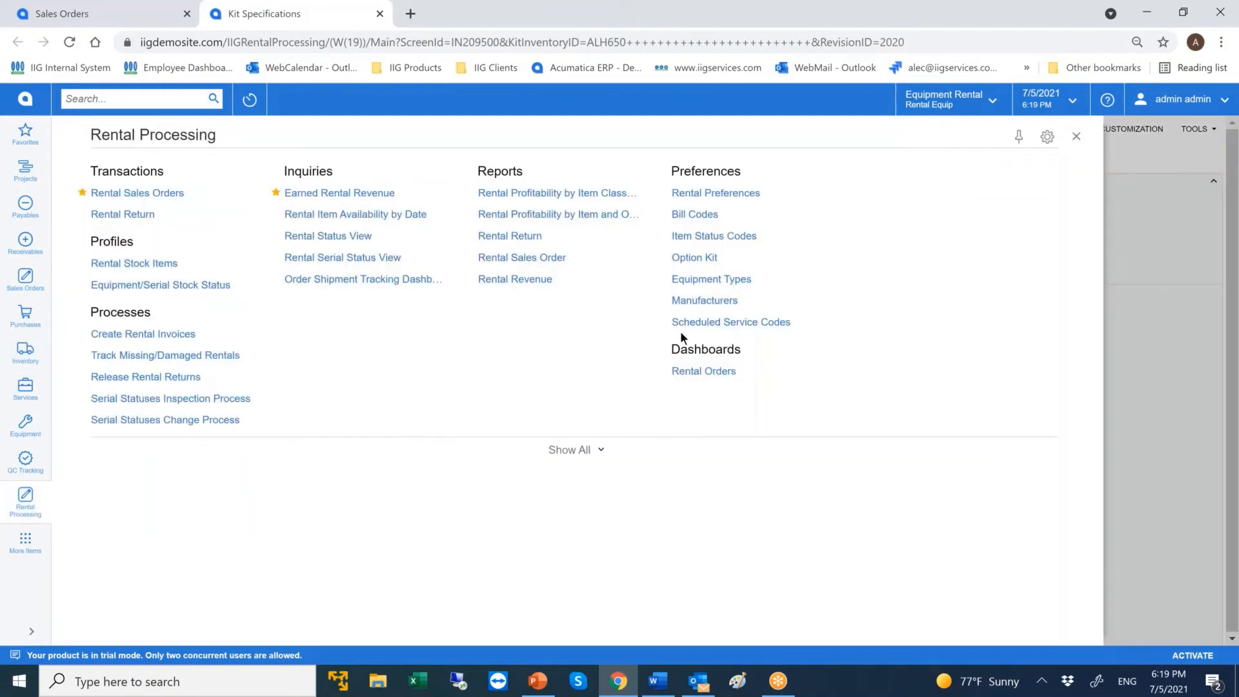
click(721, 266)
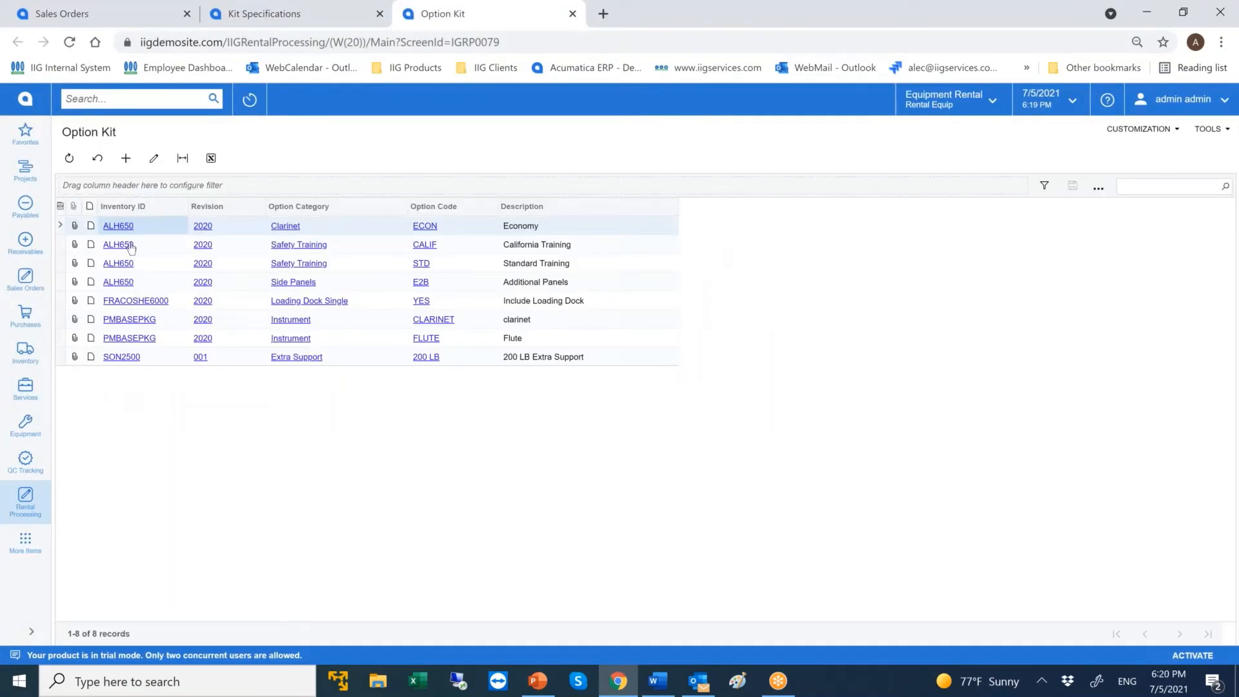
click(131, 245)
click(129, 246)
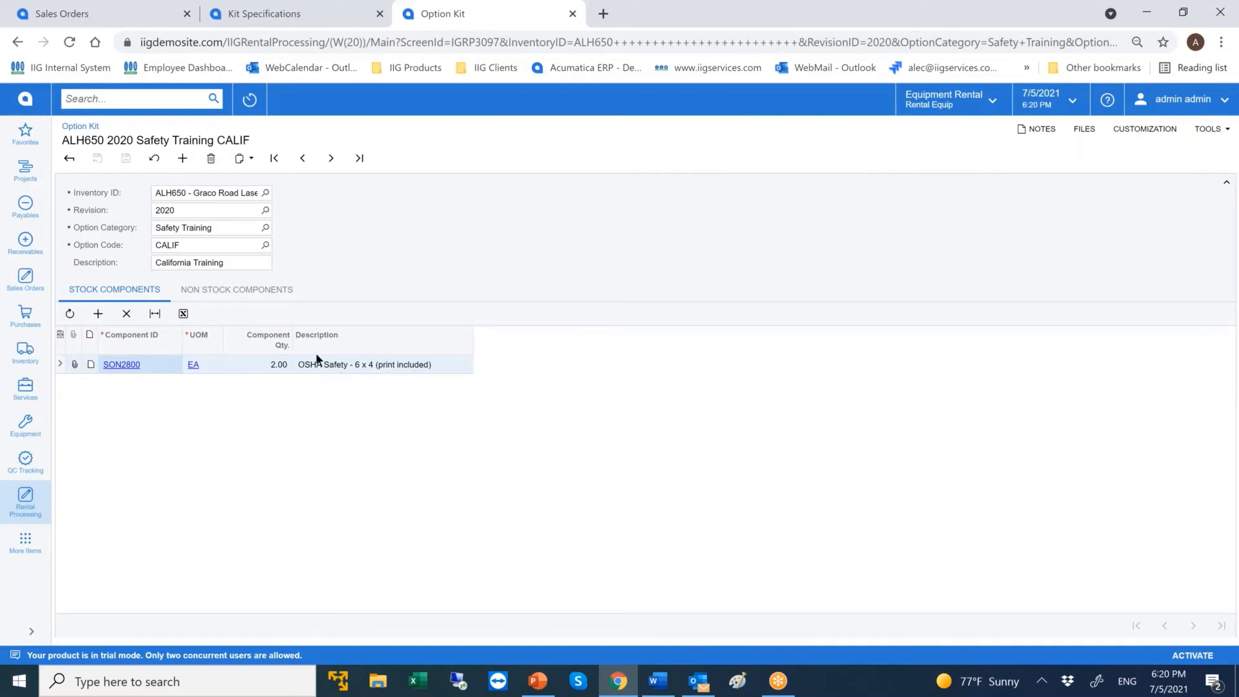
click(219, 290)
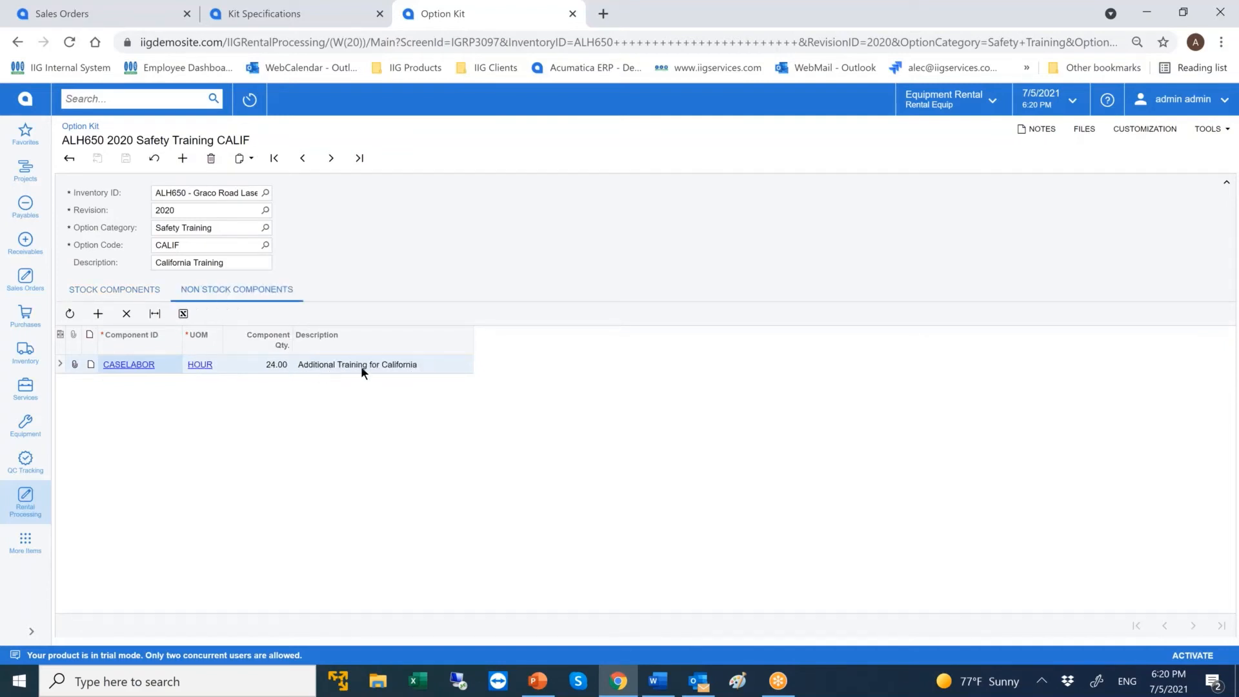
click(379, 13)
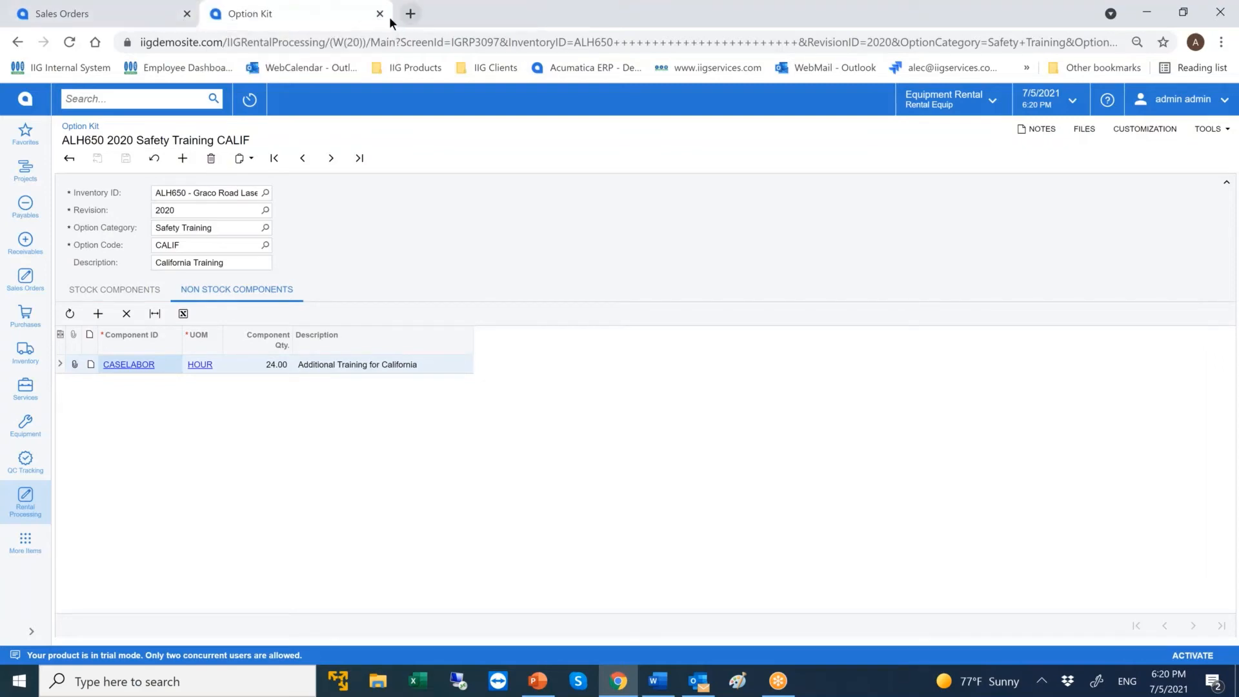
click(379, 14)
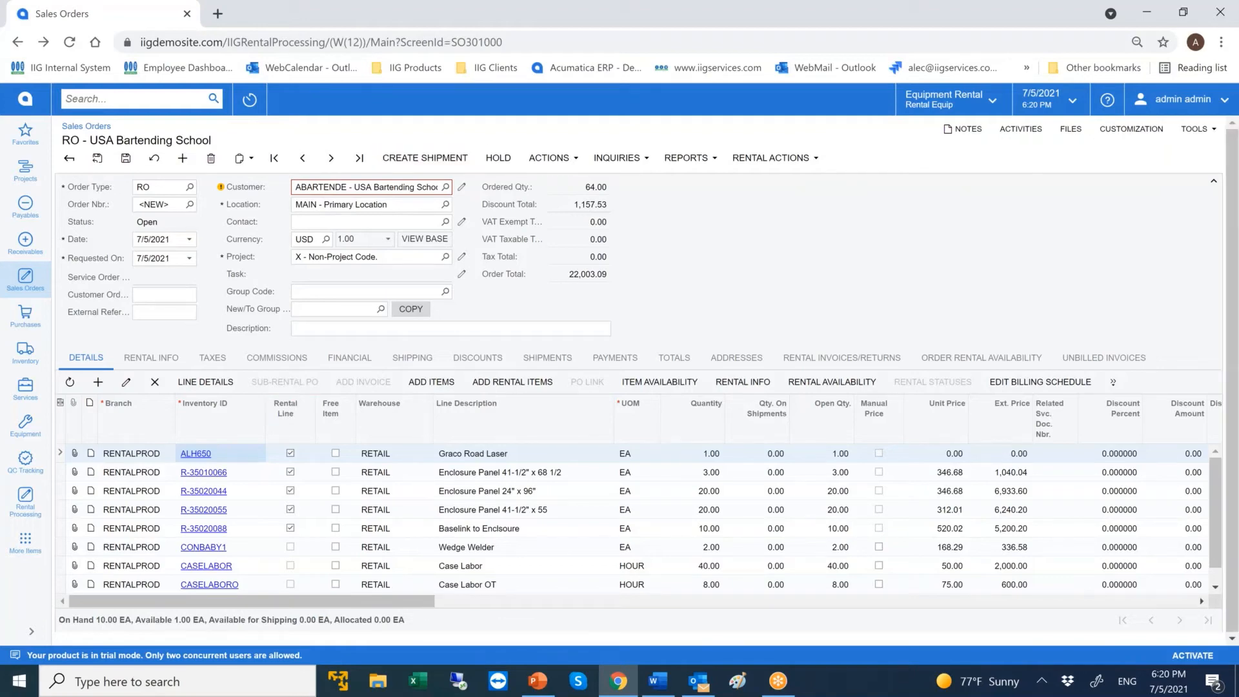
Create a shipment for the rental order from the RETAIL warehouse with the shipment date 7/5/2021.
click(424, 158)
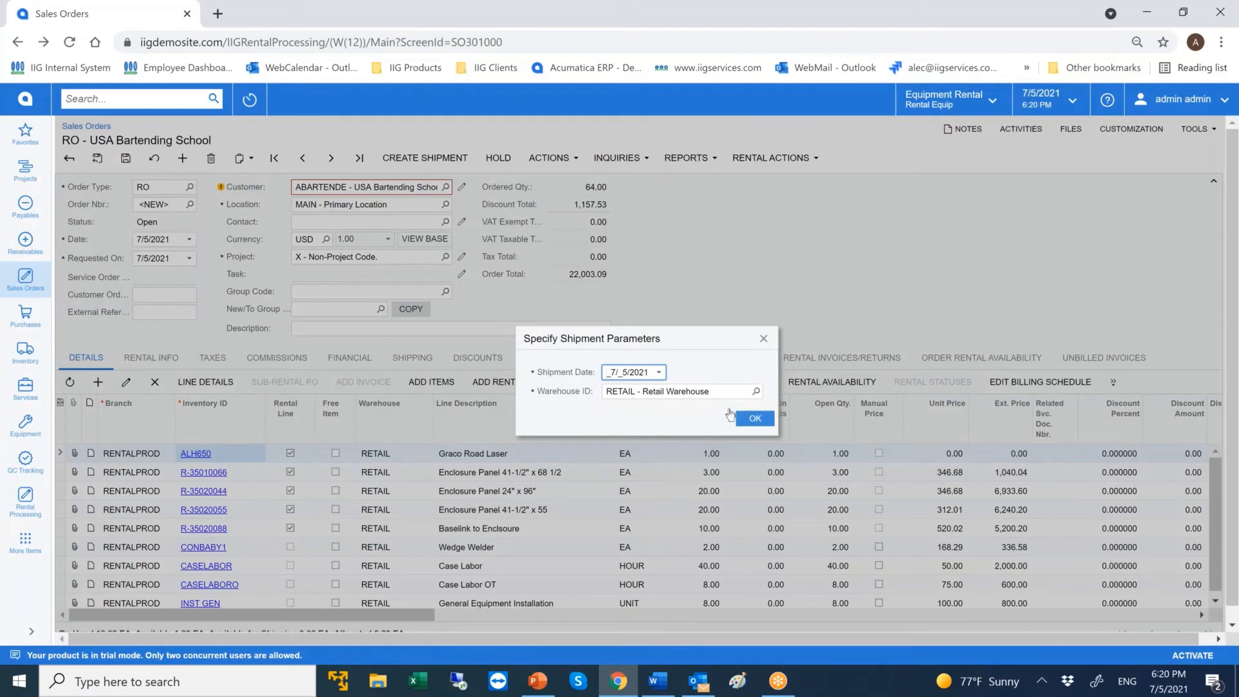
drag(686, 338, 1023, 230)
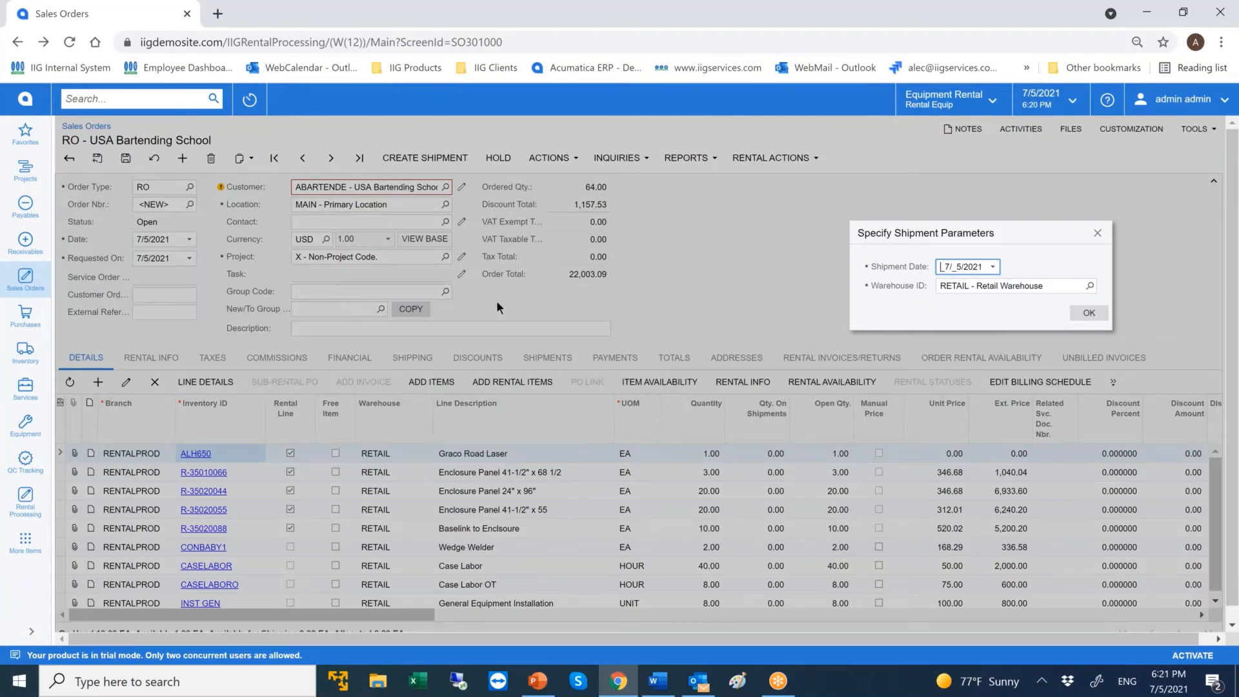
click(1088, 313)
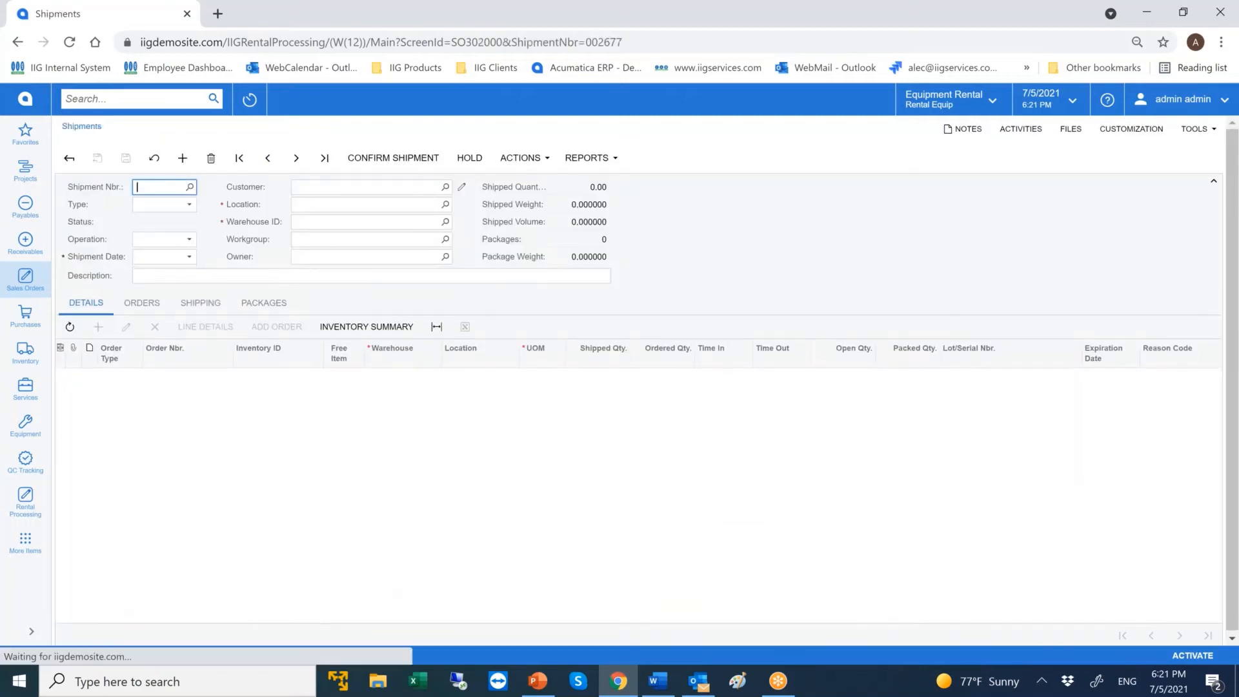
Change the shipment's package box to 20FT TRUCK and give it the description "Make sure take 2 crew mambe".
click(282, 303)
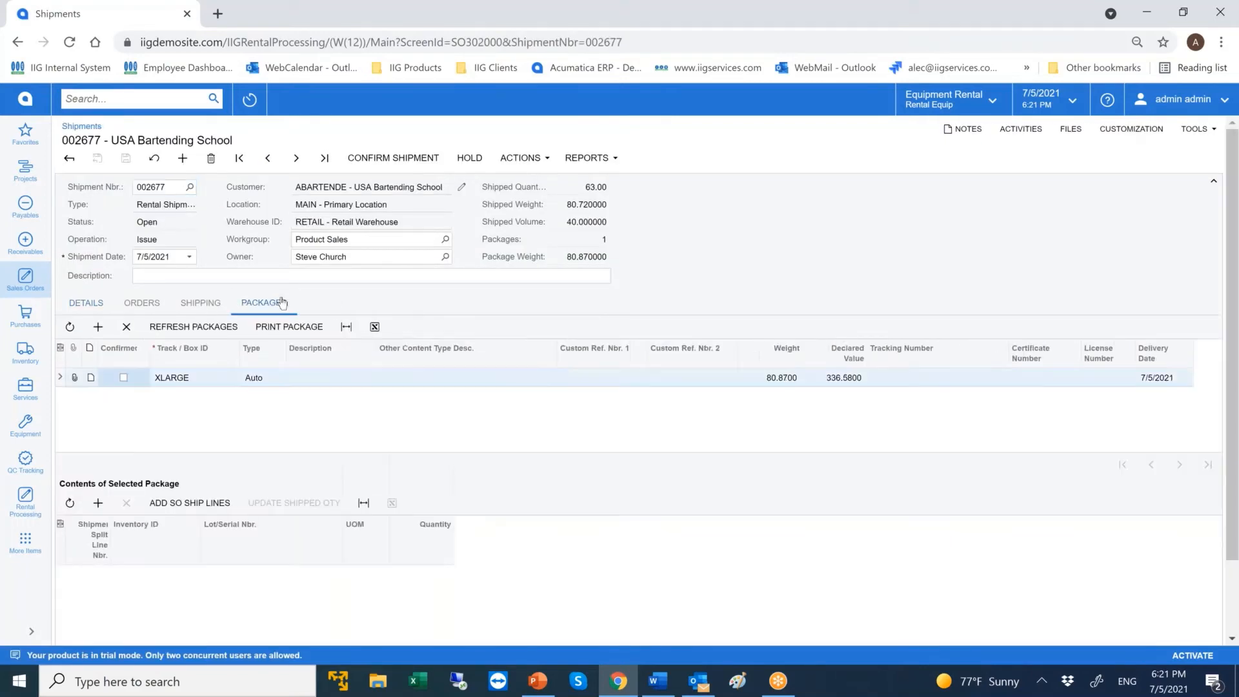
click(219, 373)
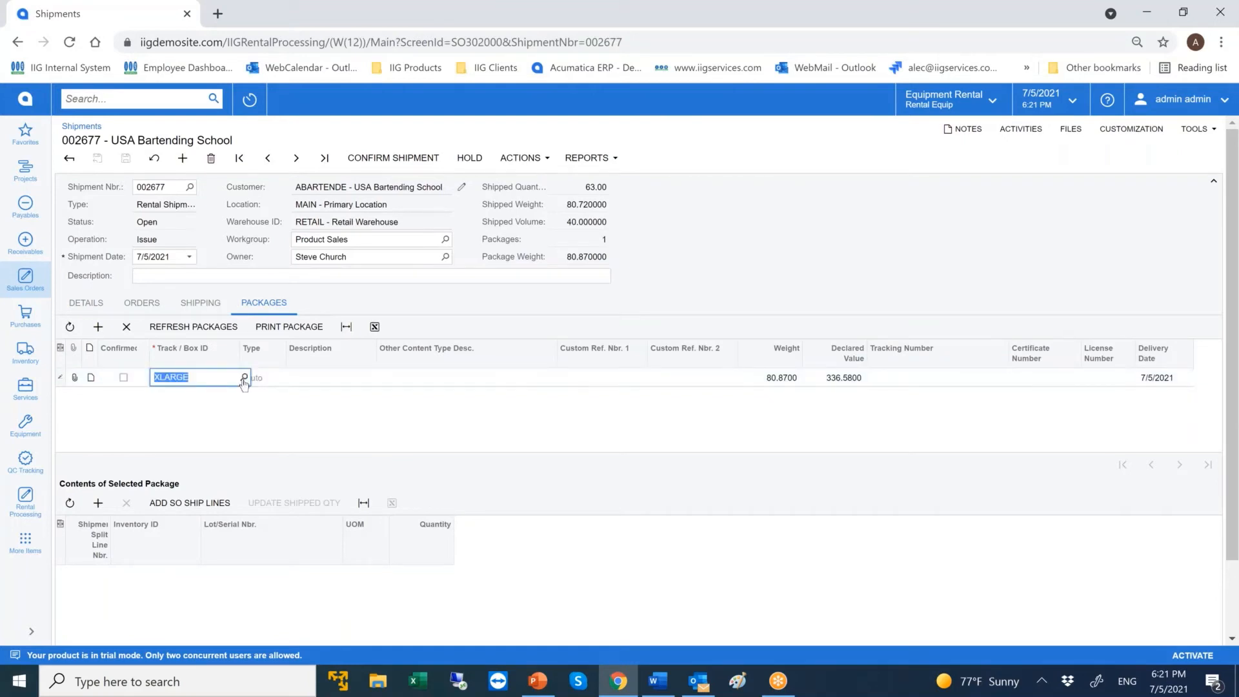
click(244, 378)
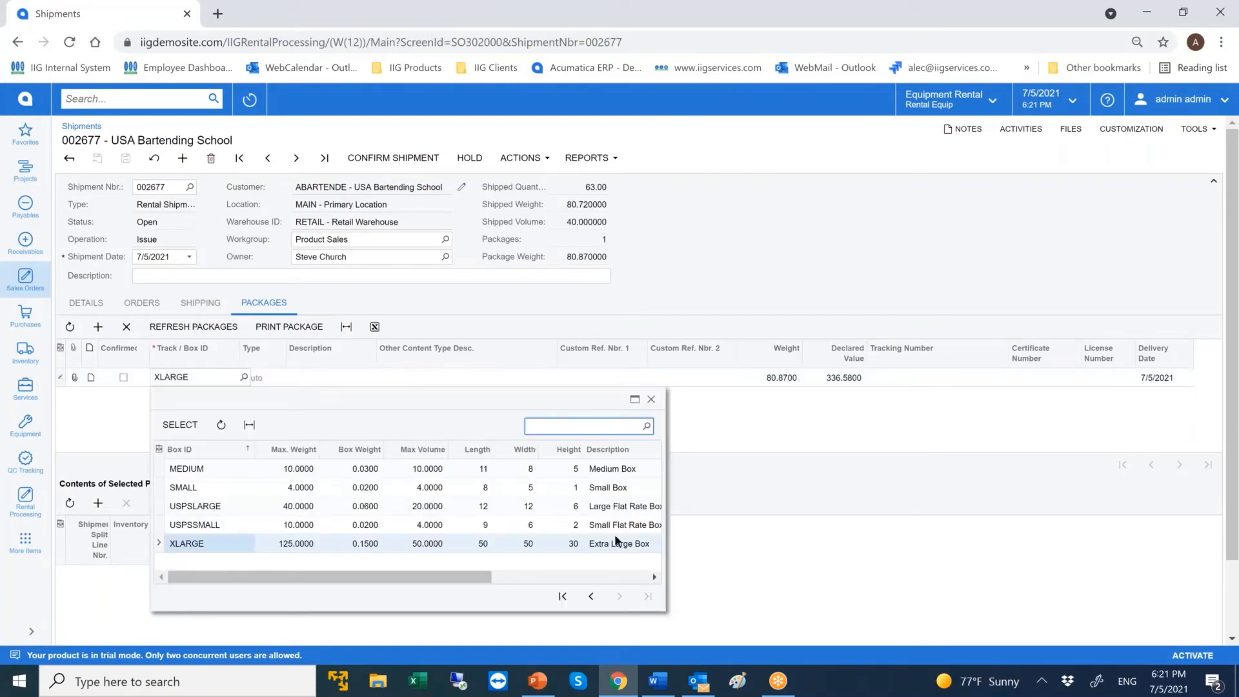
click(562, 596)
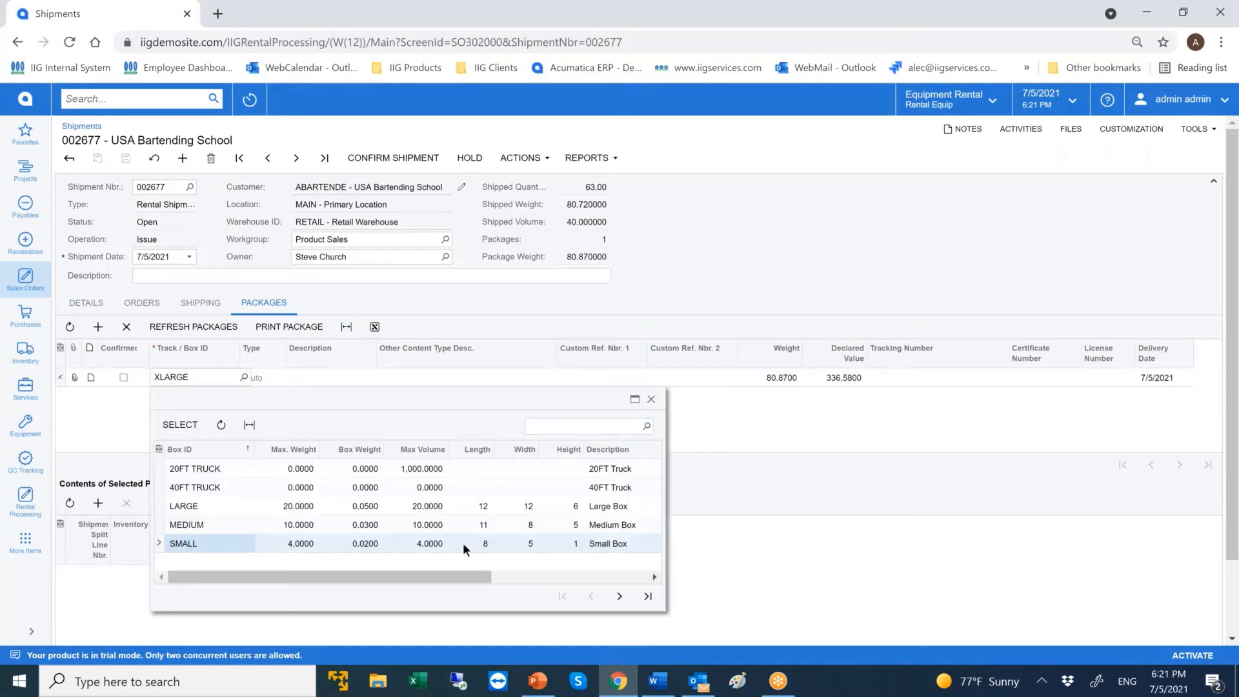
double_click(228, 468)
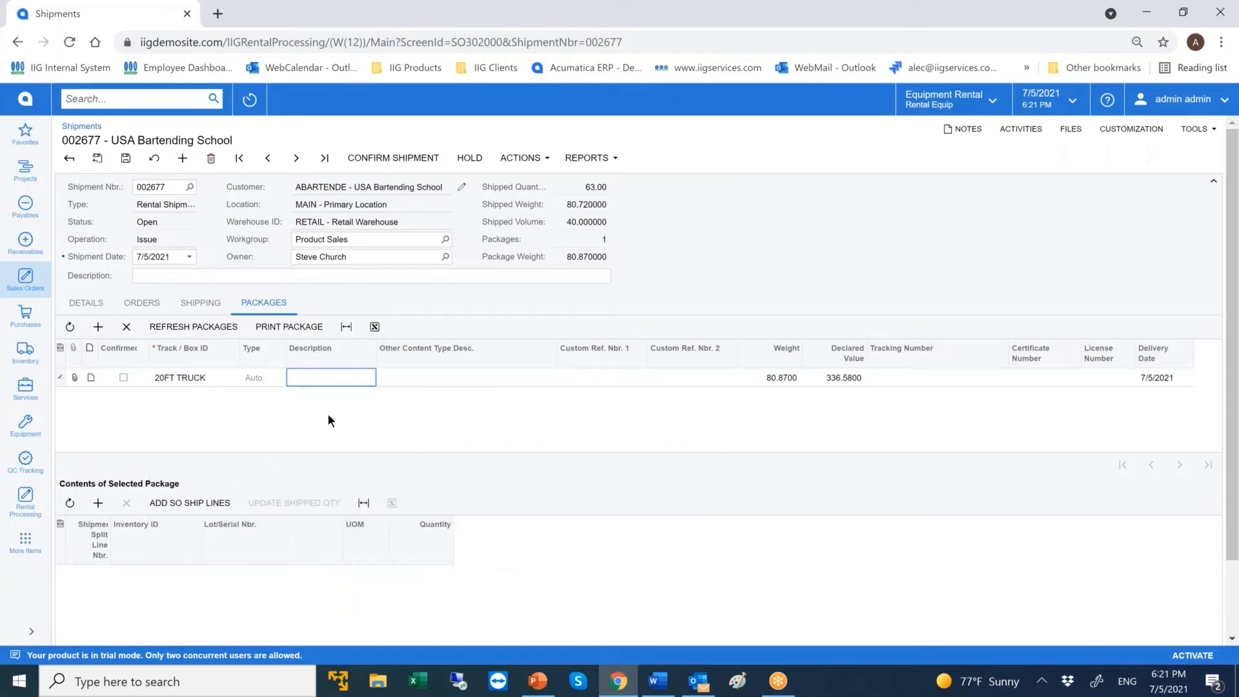
text(Make sure take 2 crew mambe)
key(Tab)
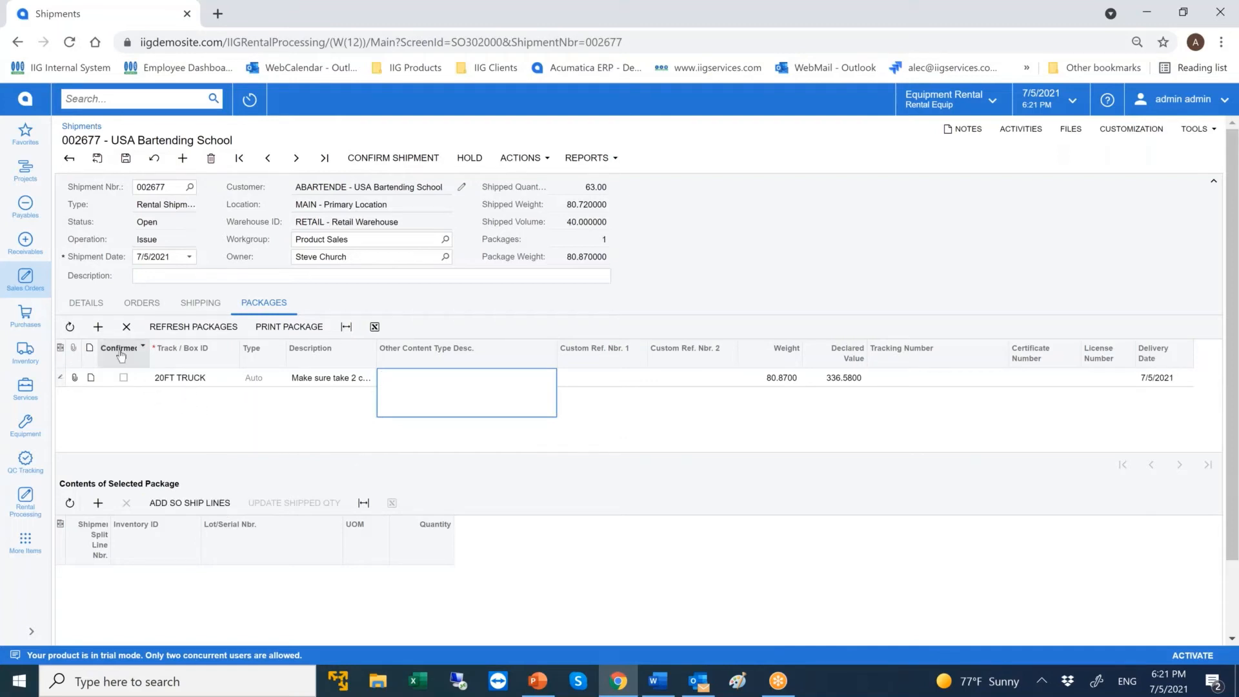
Check the shipment lines available for packing without adding any, and return to the rental order, discarding the unsaved package changes.
click(199, 503)
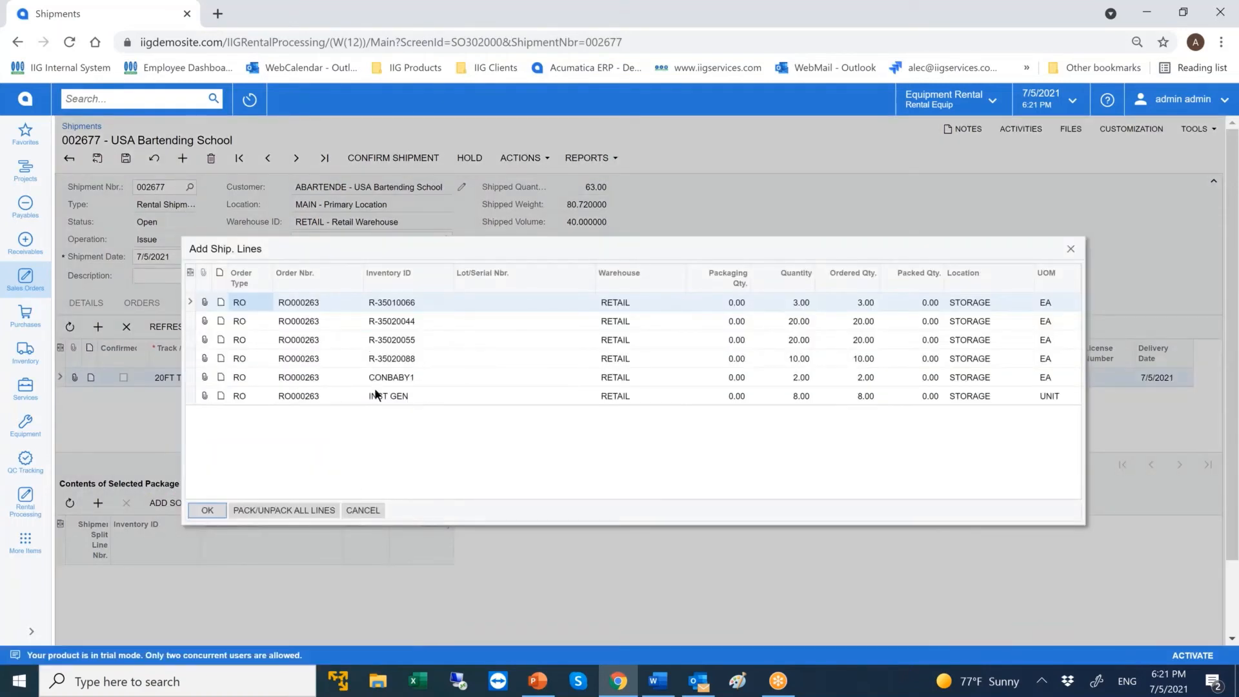
click(1071, 249)
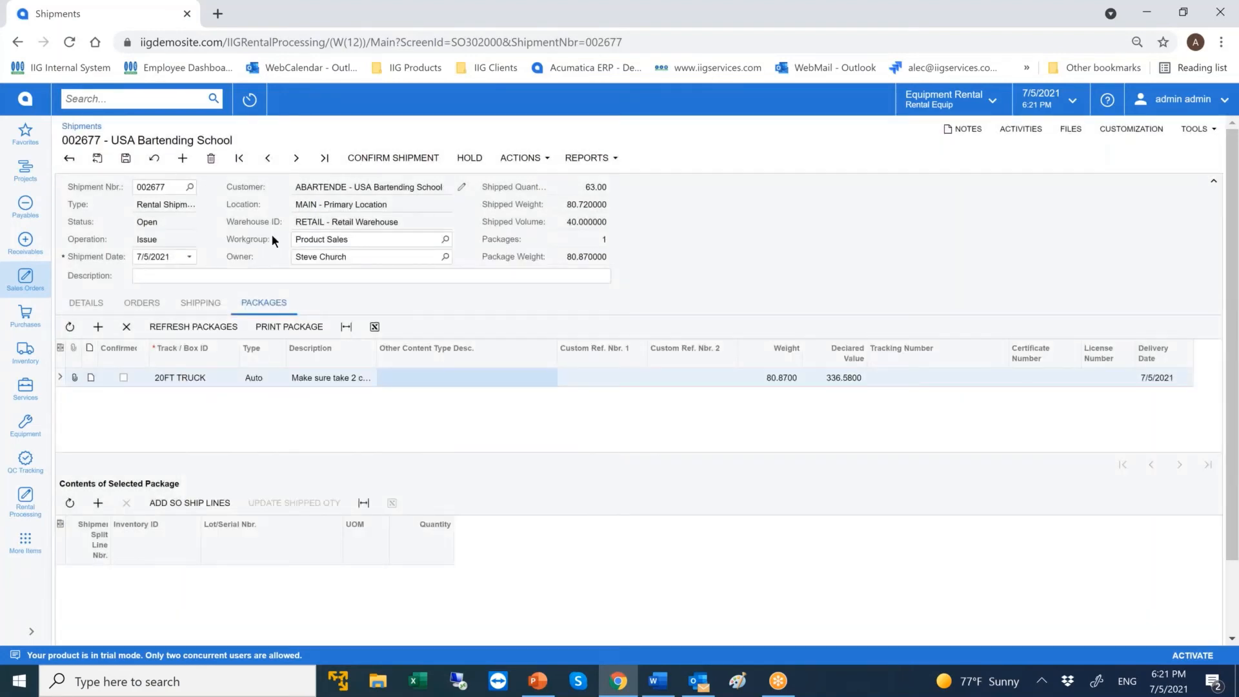
click(69, 160)
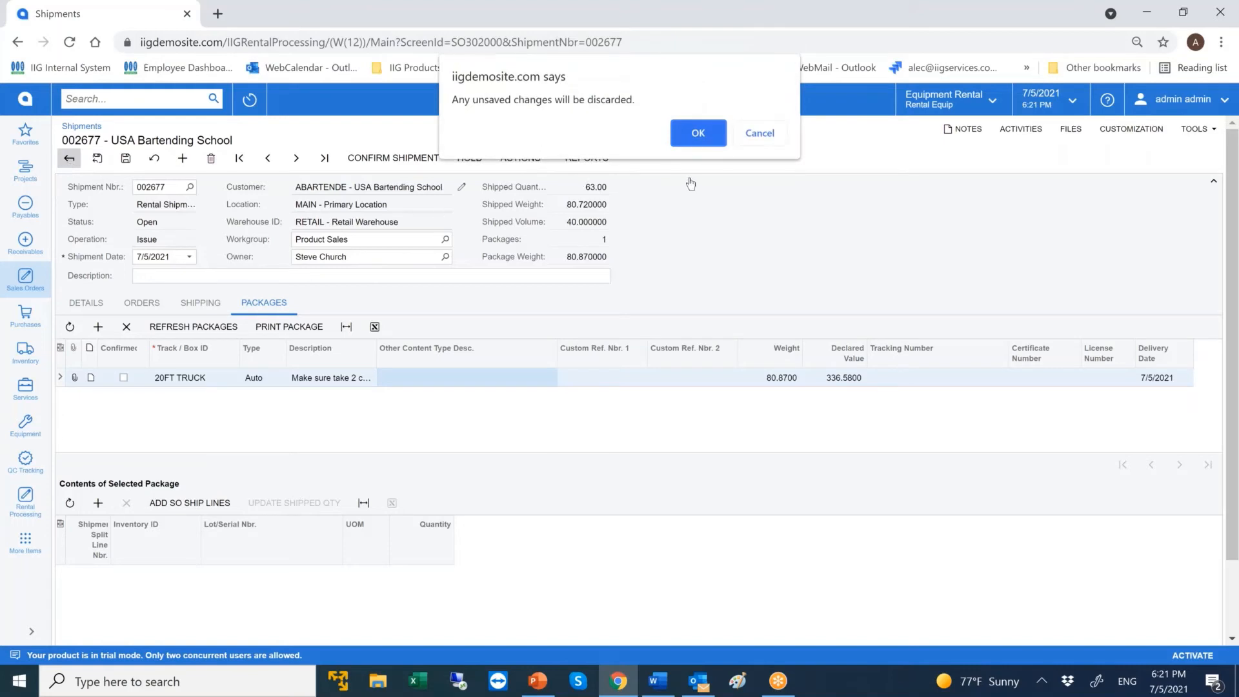
click(694, 138)
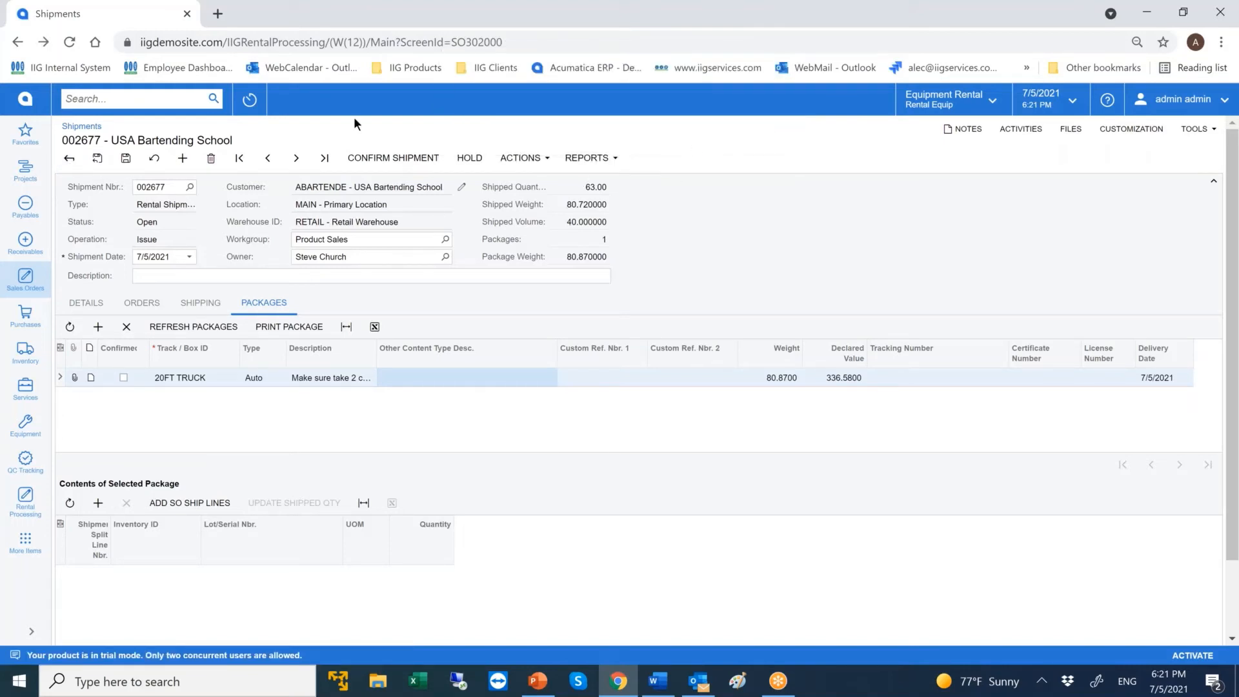
click(18, 43)
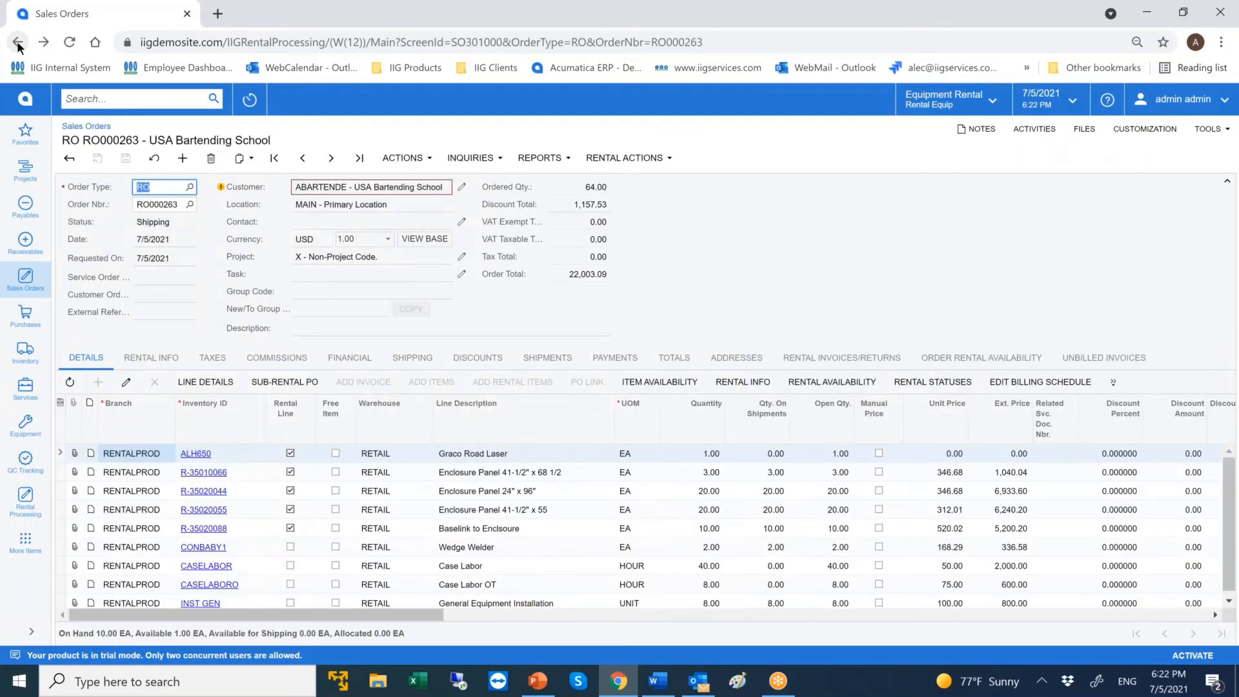
key(alt+Tab)
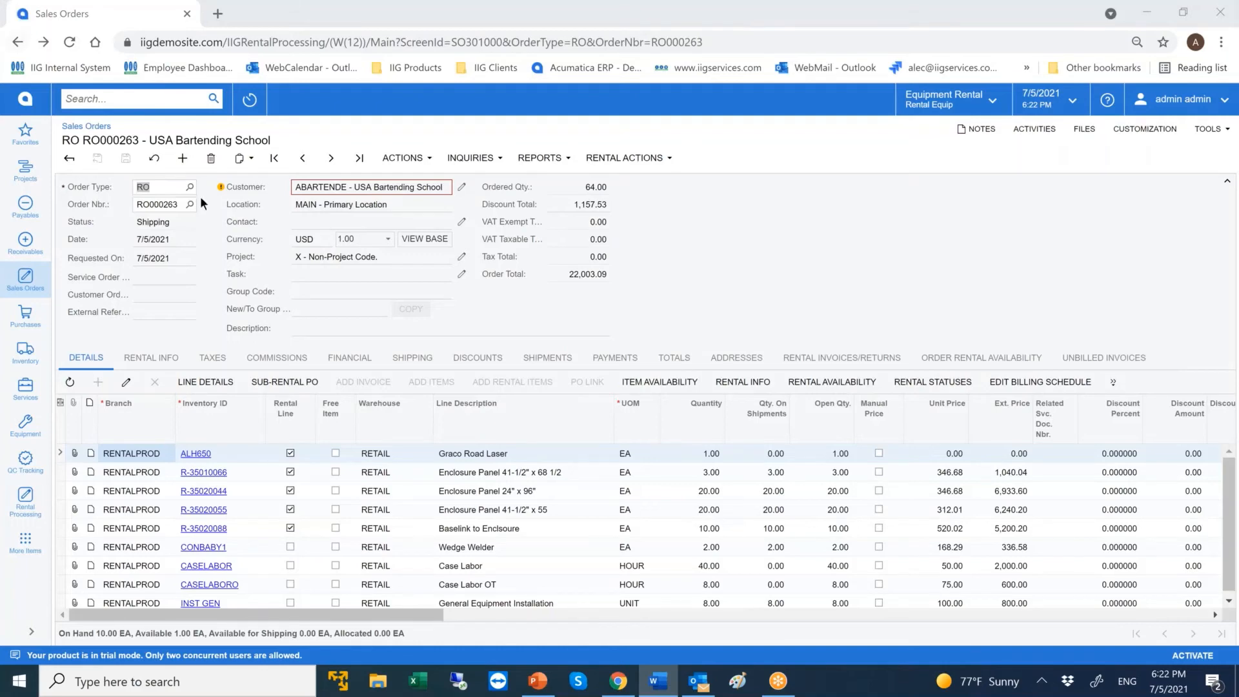
Go back to the preceding completed rental order for the Samsung Fork Lift and create a rental return from it.
key(alt+Tab)
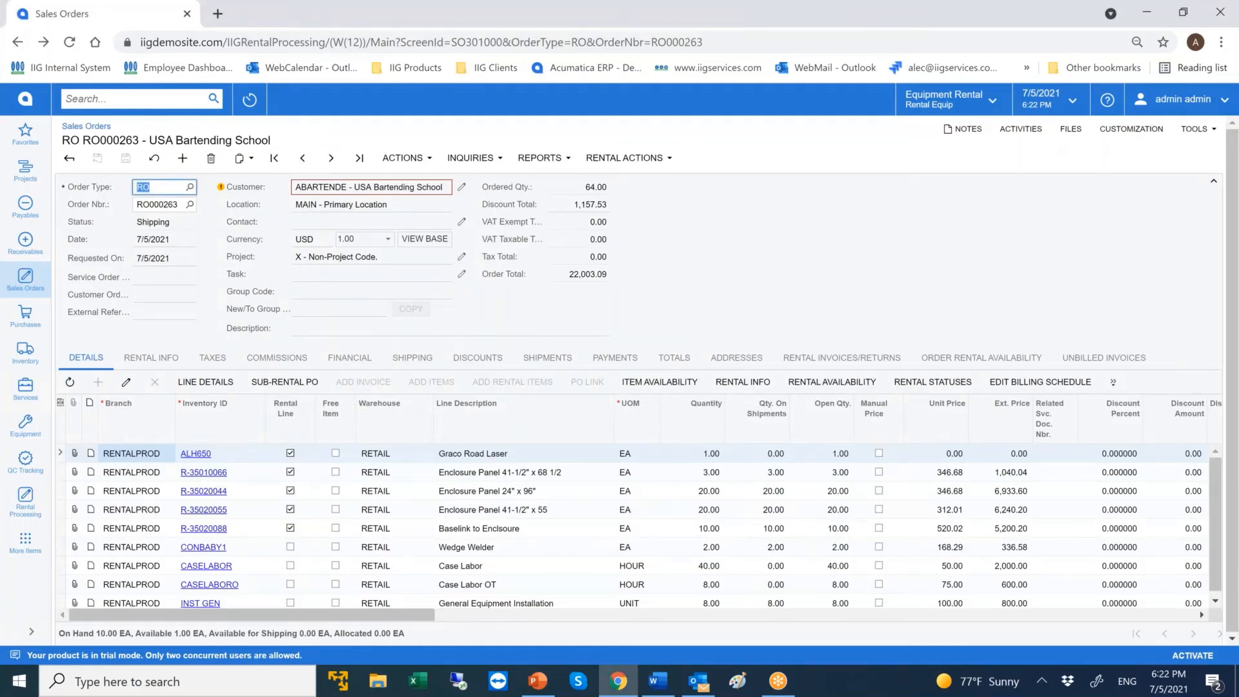
click(302, 158)
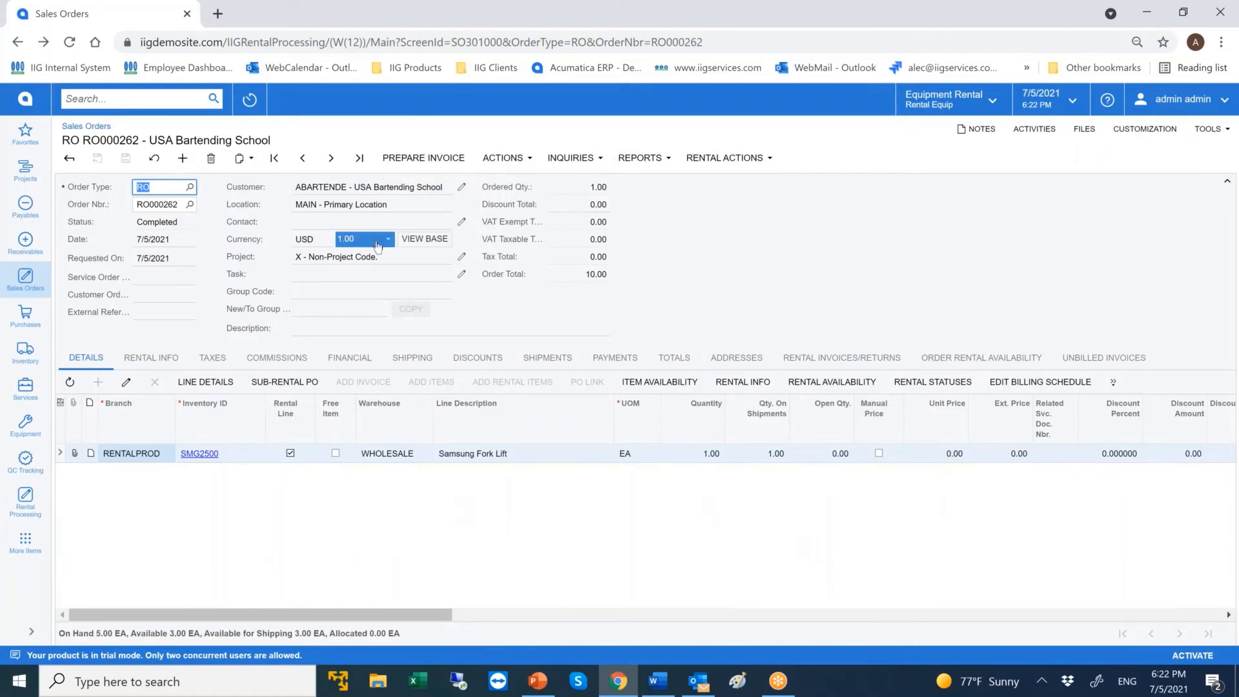
click(716, 161)
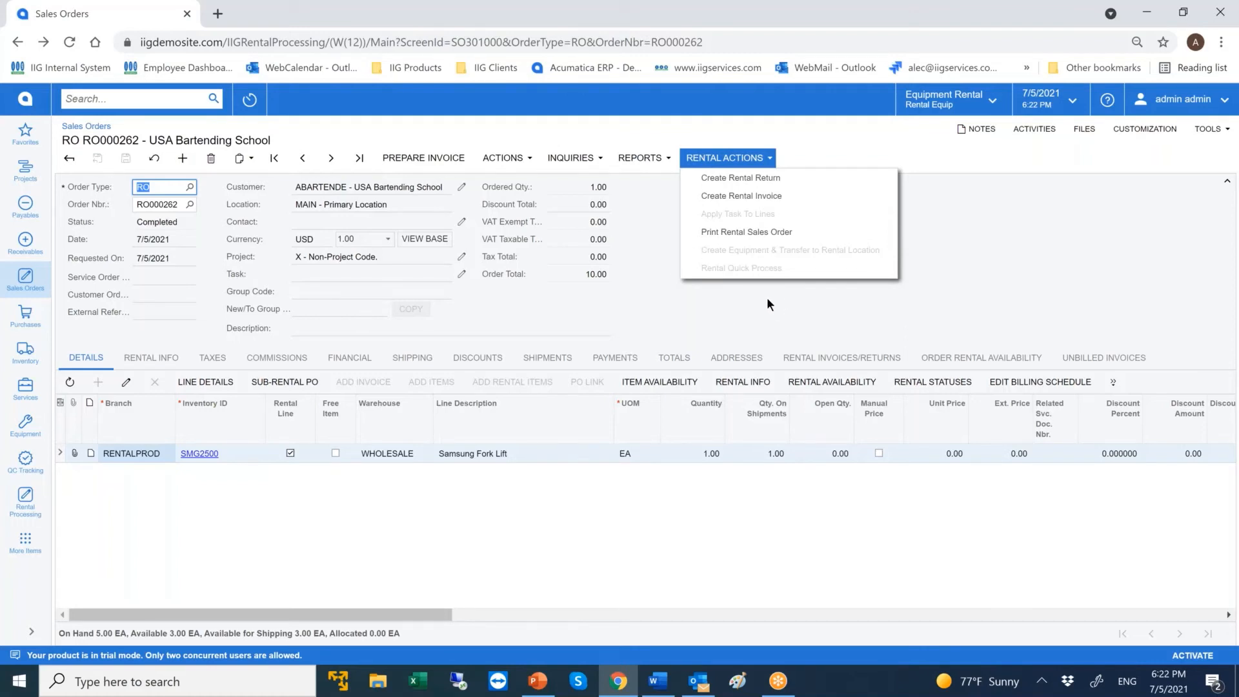
click(781, 182)
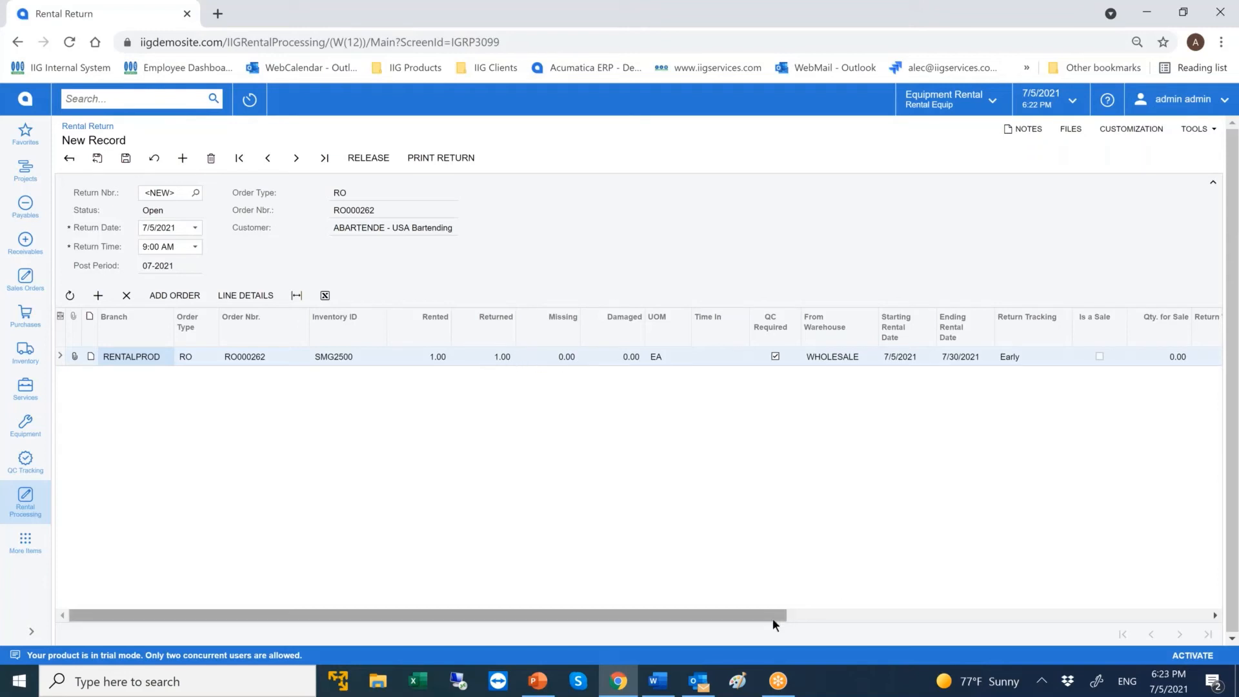
Review the SMG2500 return line's rental and fee details, and save and release the rental return.
drag(773, 618, 1032, 584)
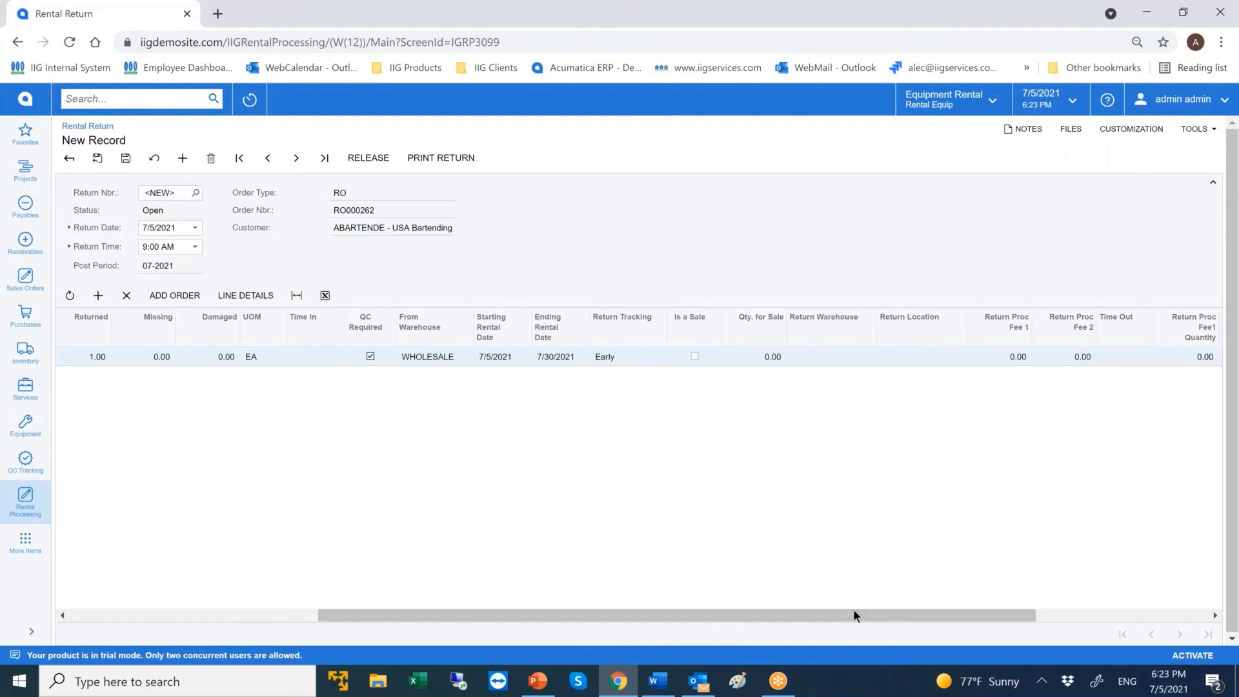
drag(525, 609, 120, 609)
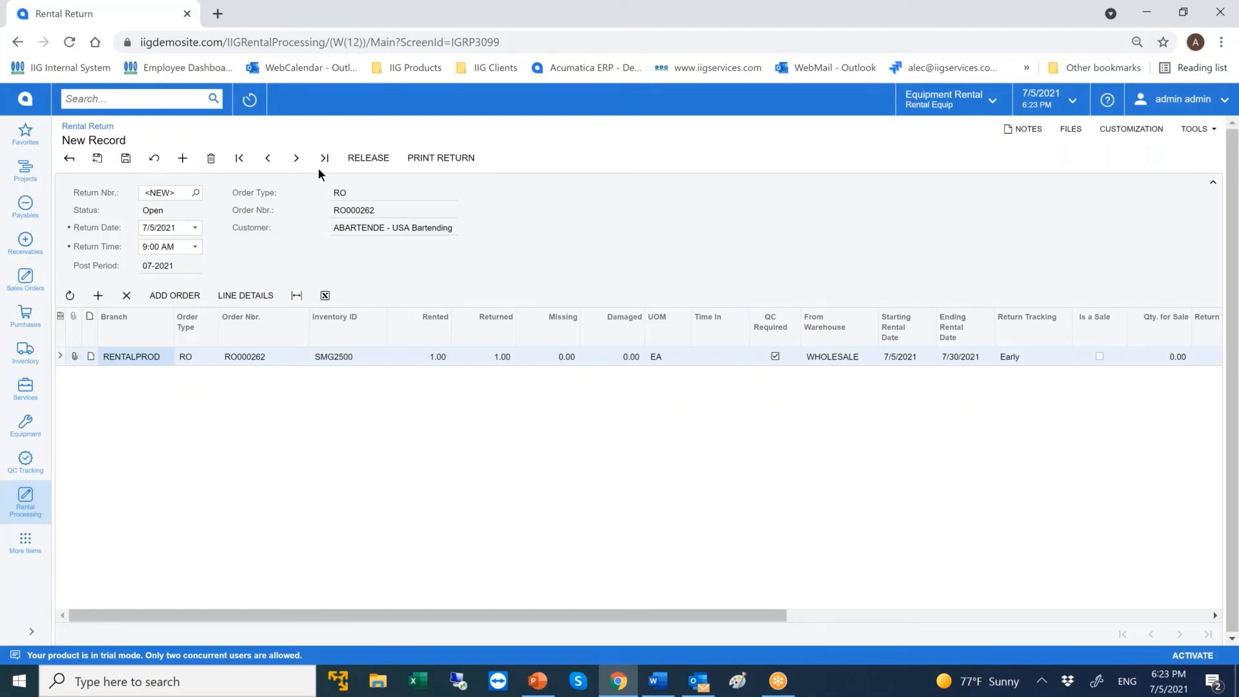
click(368, 158)
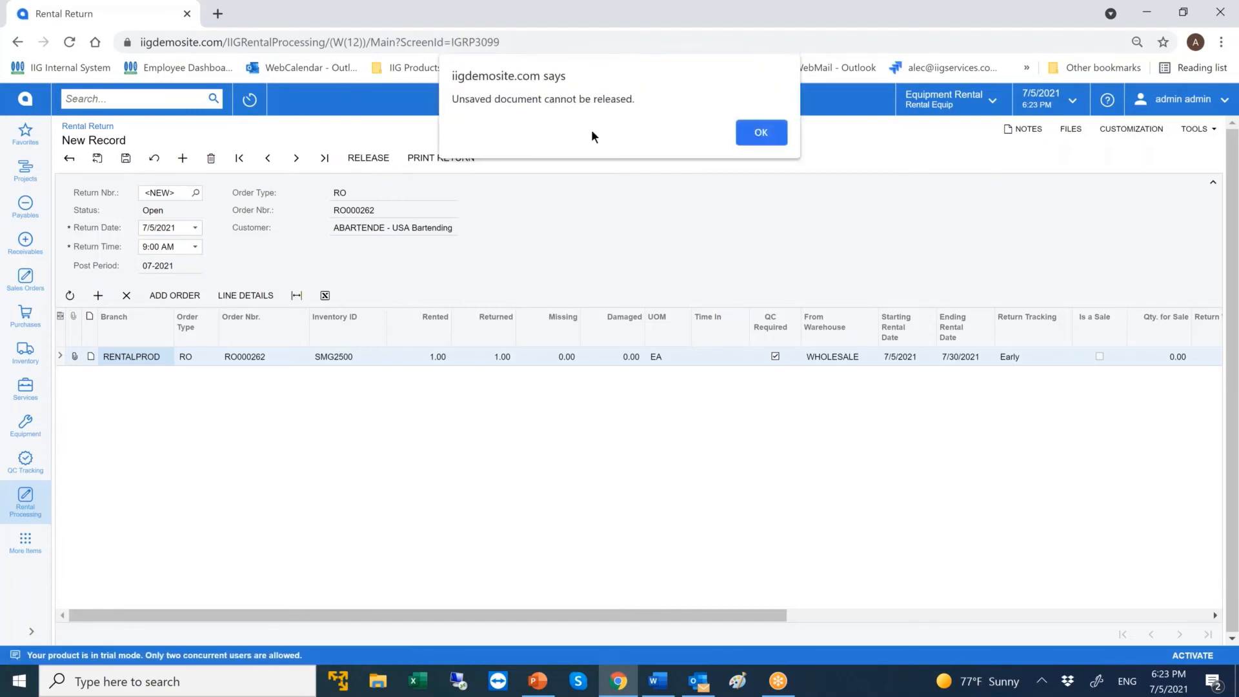
key(Return)
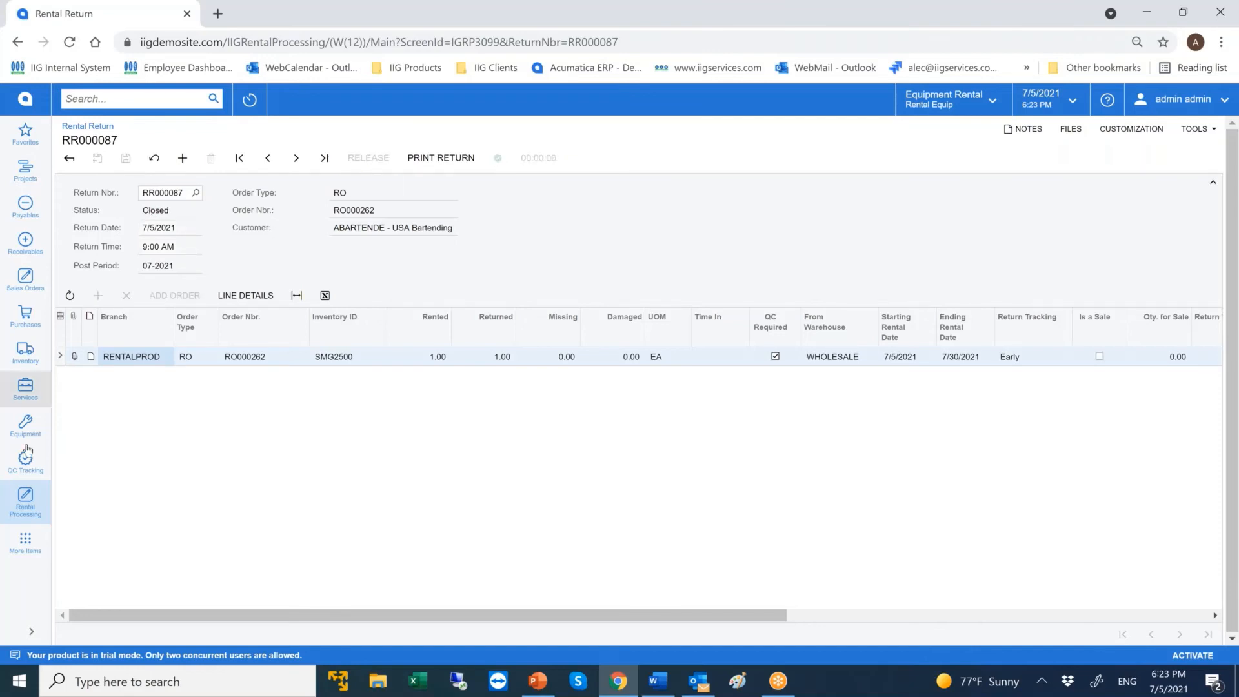
In QC Code Tracking / Inspection, set the ELECTRIC and HOIST inspections of the returned SMG2500 to Completed.
click(26, 503)
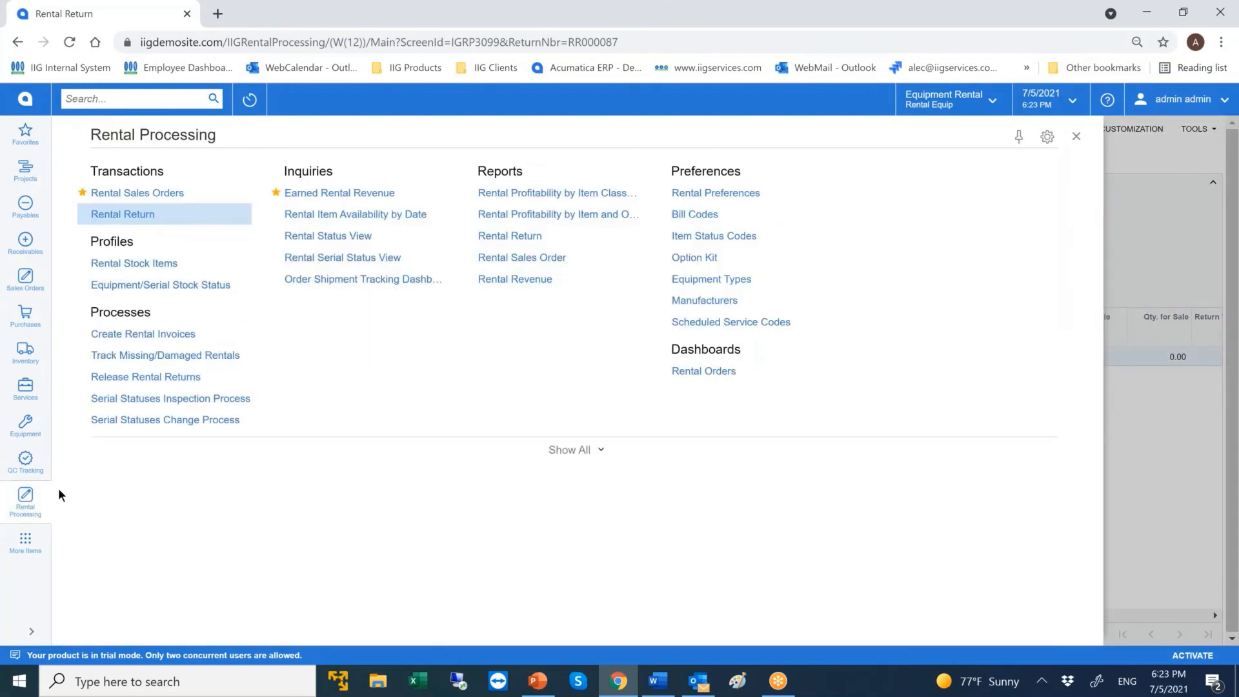
click(26, 461)
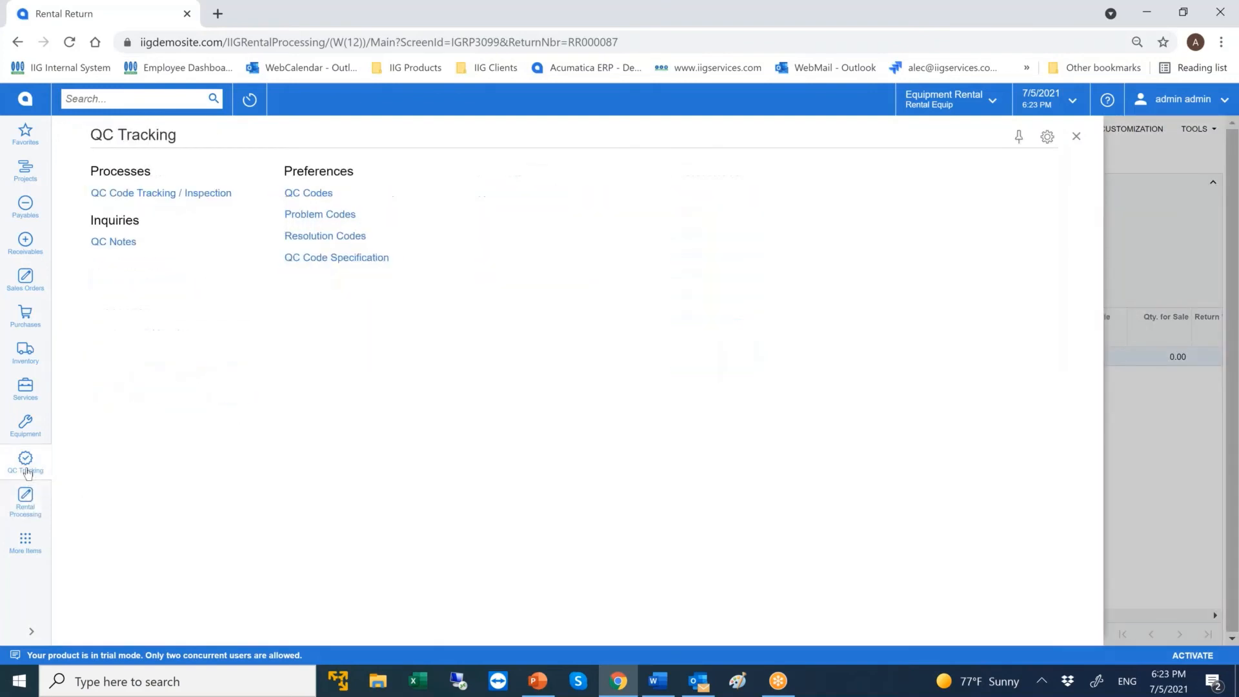
click(188, 193)
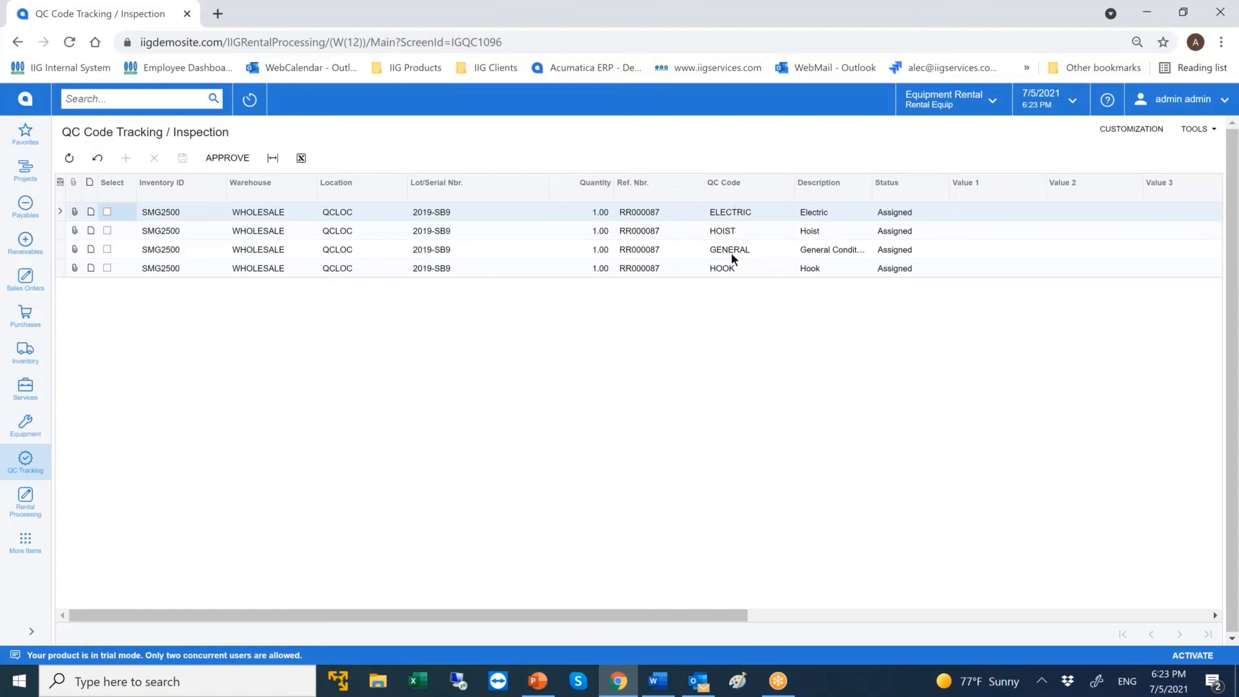
click(902, 215)
click(954, 212)
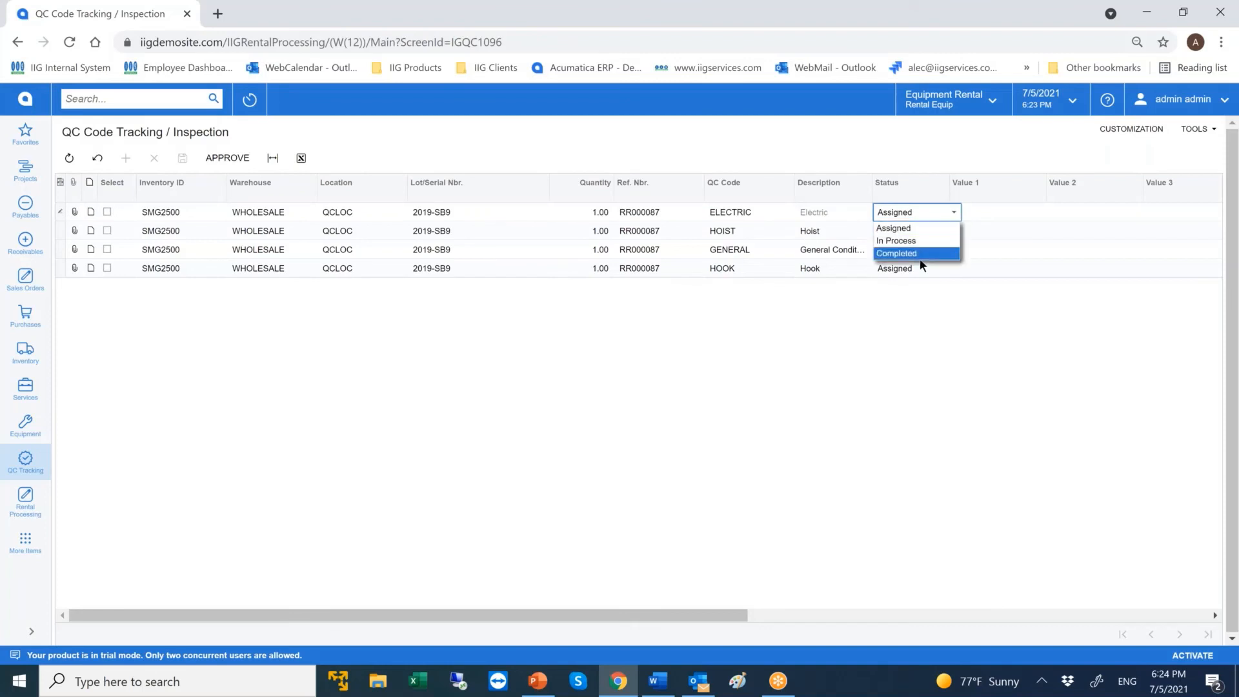
click(919, 253)
click(920, 231)
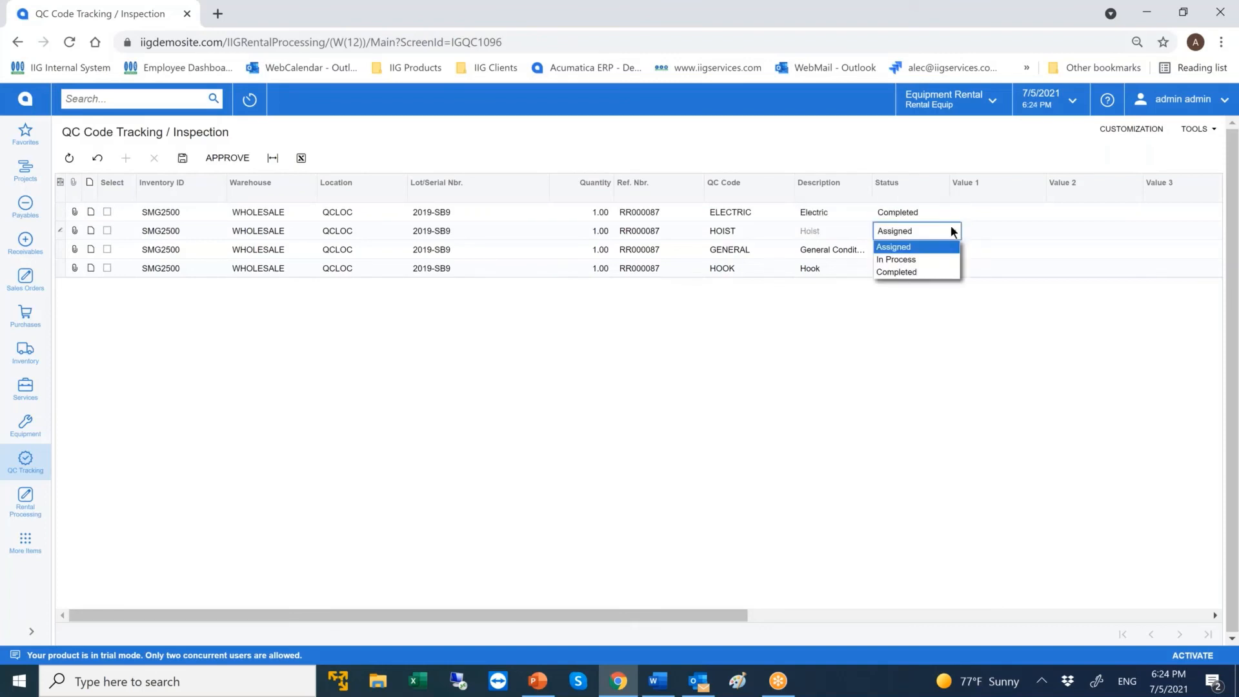
click(929, 268)
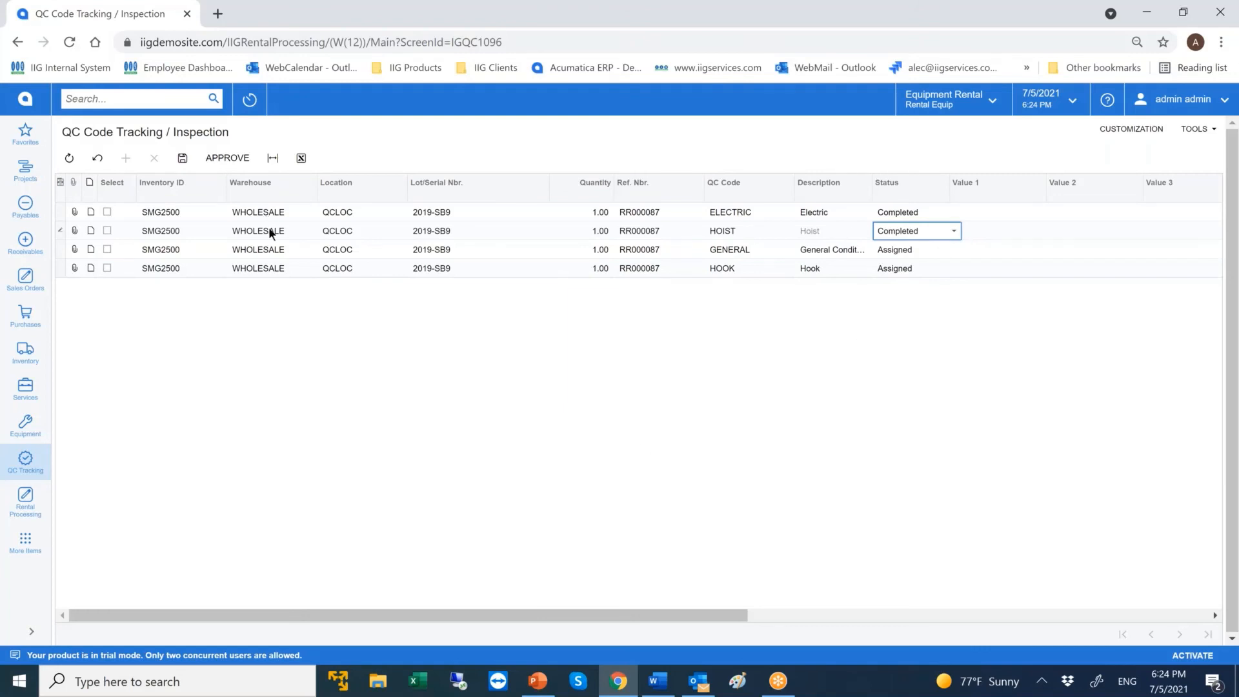
Set the GENERAL and HOOK inspections of the returned SMG2500 to Completed and save the QC results.
click(904, 263)
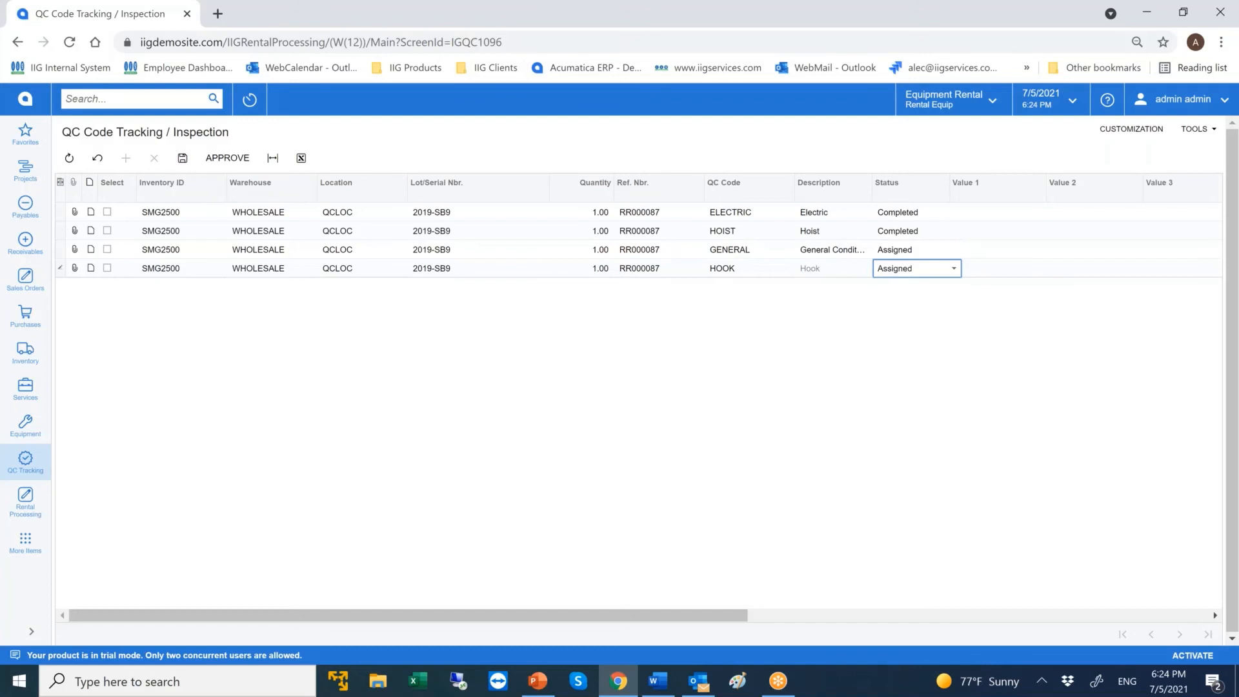
click(907, 250)
click(931, 249)
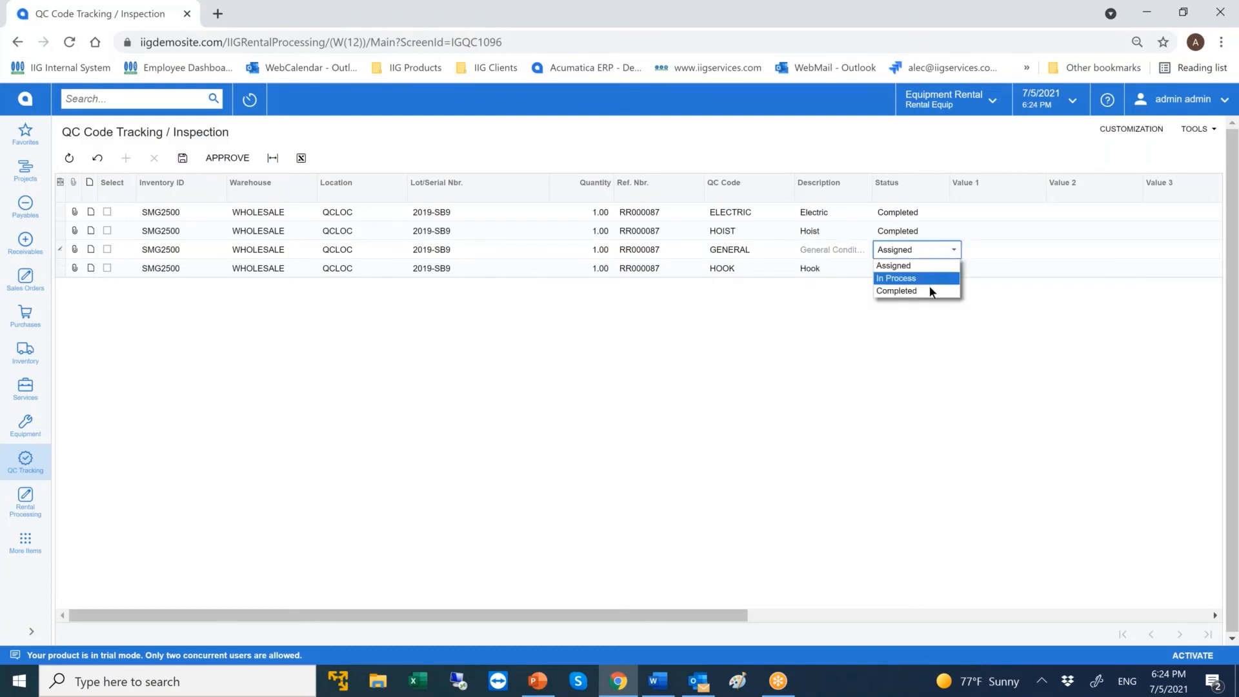
click(929, 291)
click(915, 268)
click(917, 270)
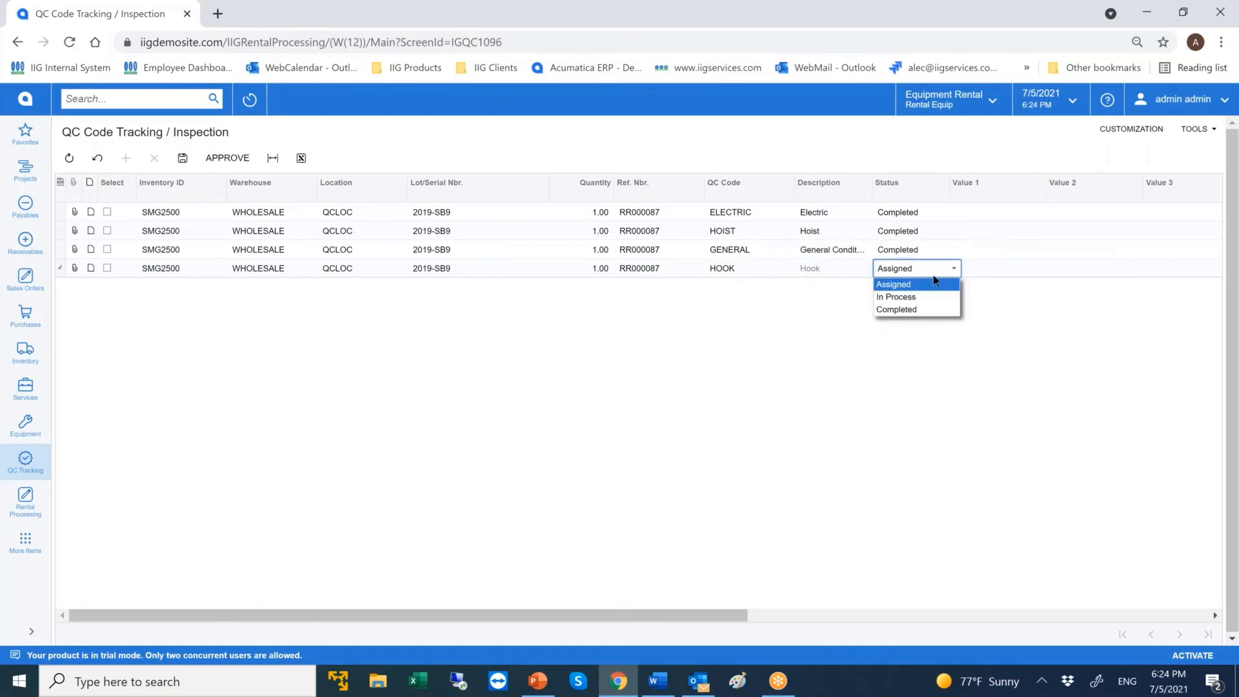
click(924, 308)
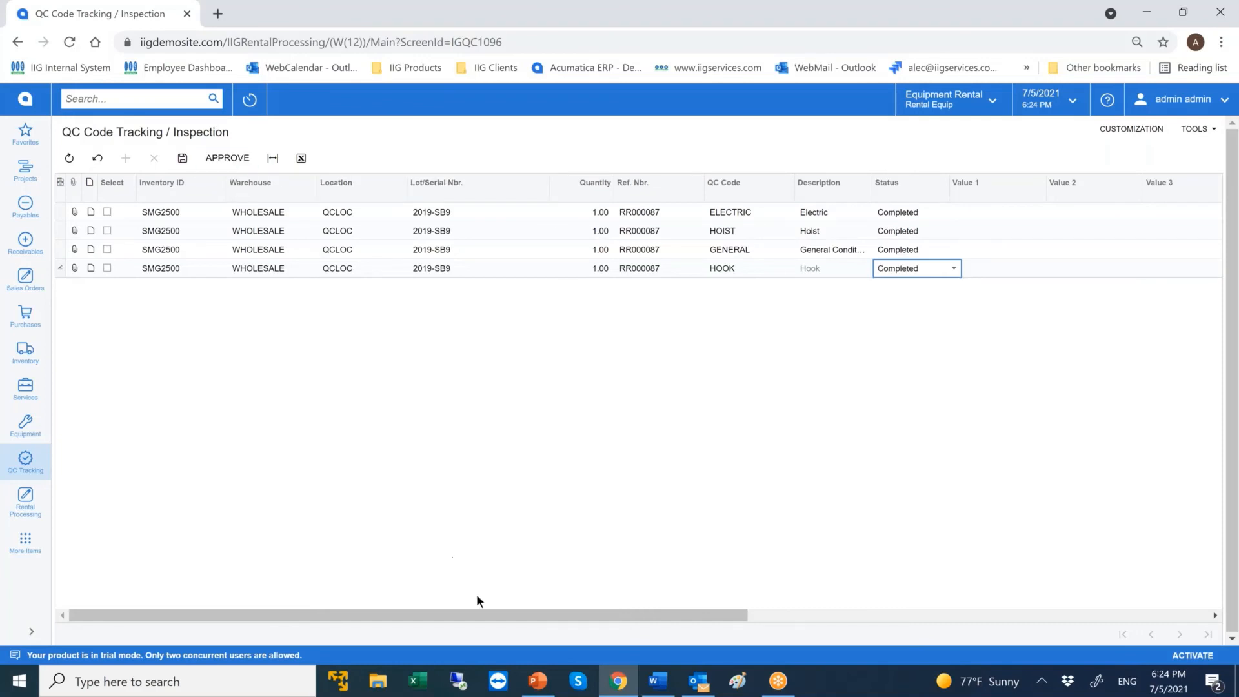
drag(486, 609, 1014, 651)
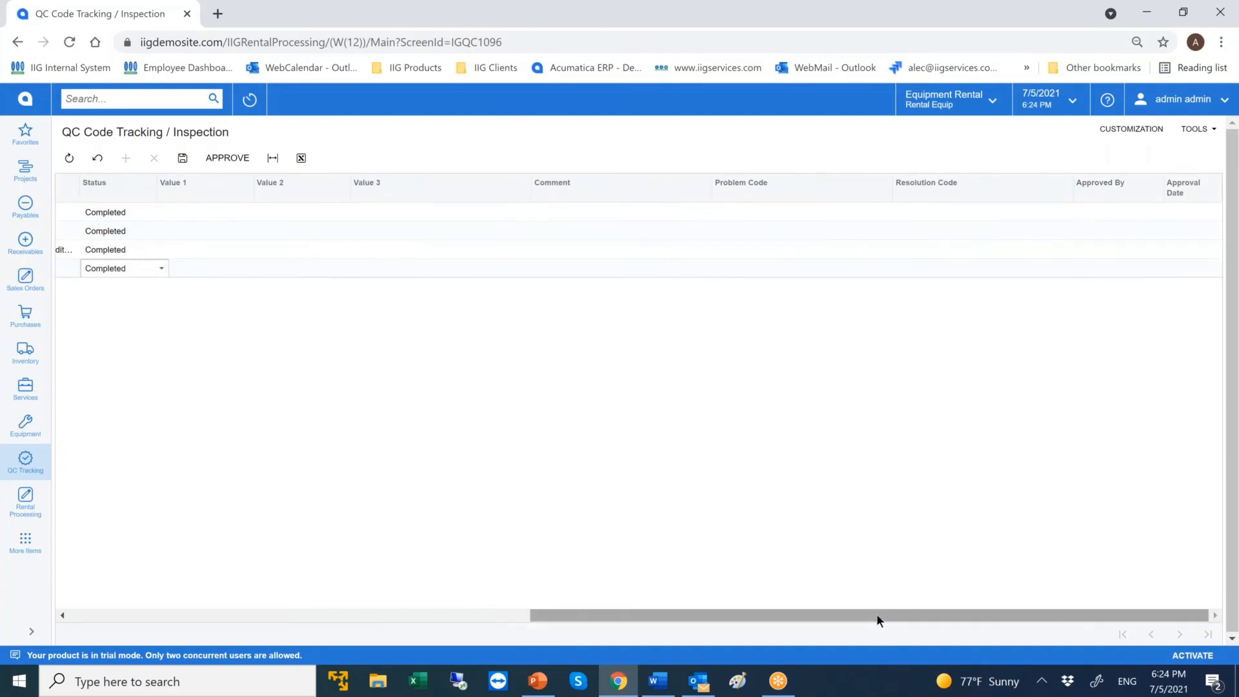
drag(876, 614, 387, 618)
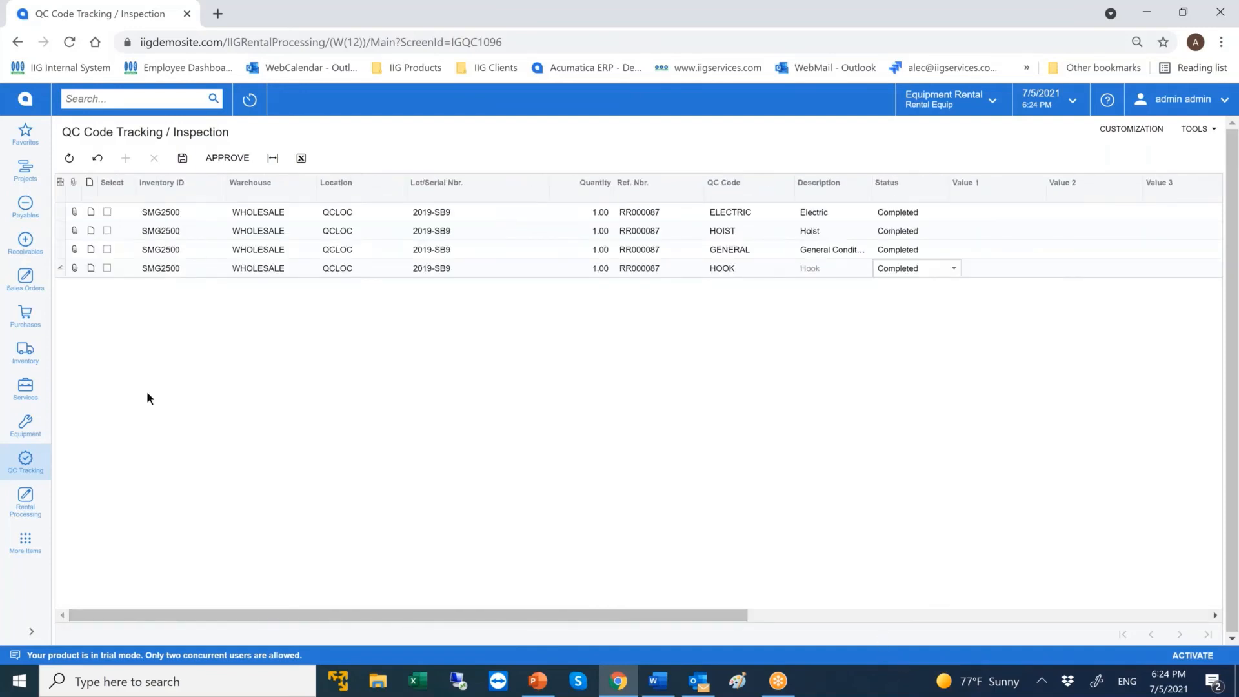
click(183, 160)
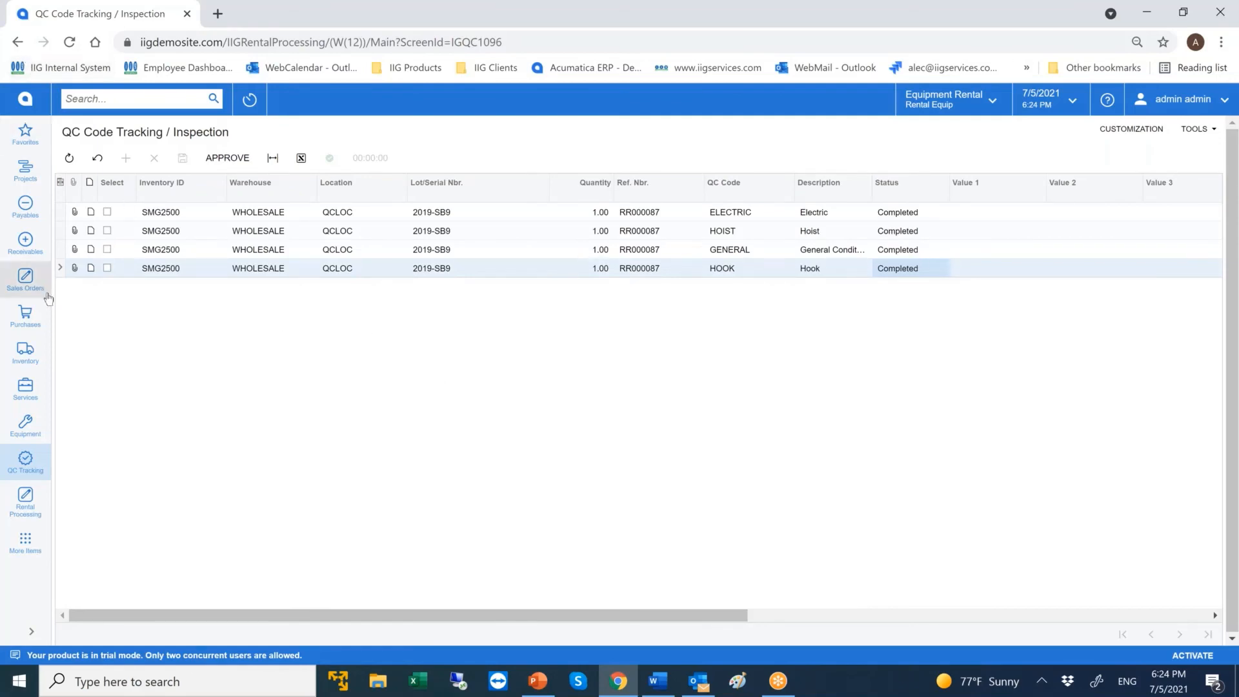
Filter the Serial Statuses Inspection Process by the status code ins and look through the statuses available for updating.
click(33, 494)
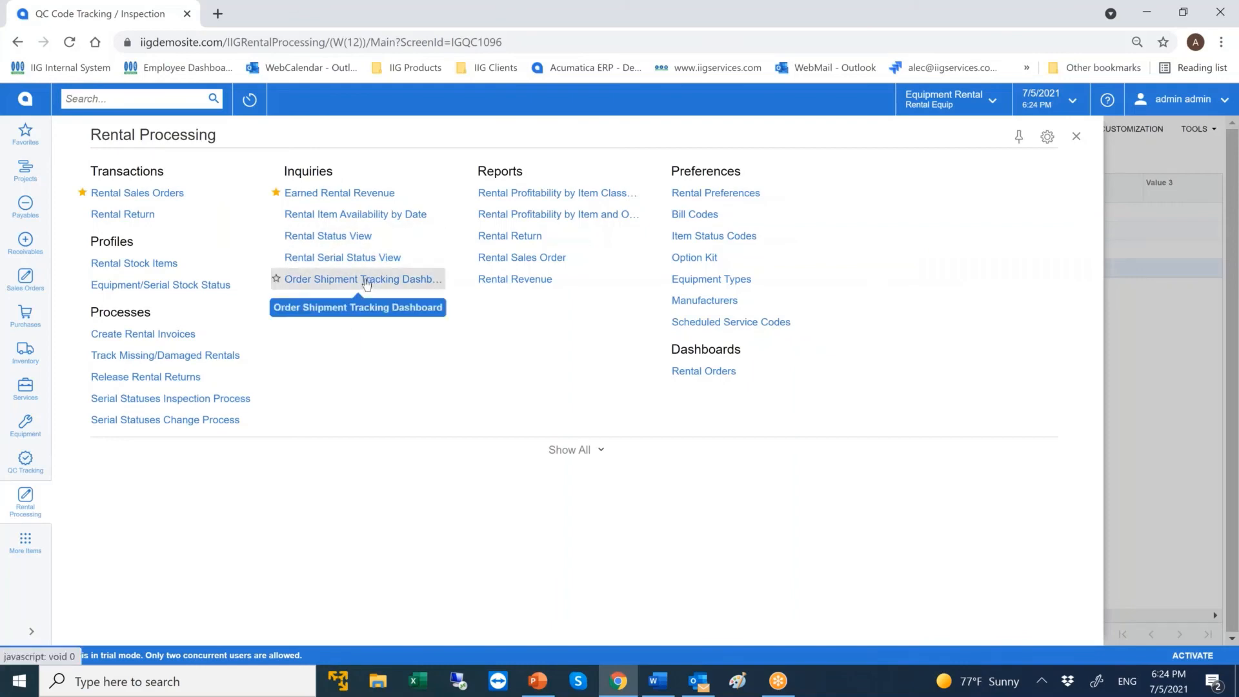
click(203, 419)
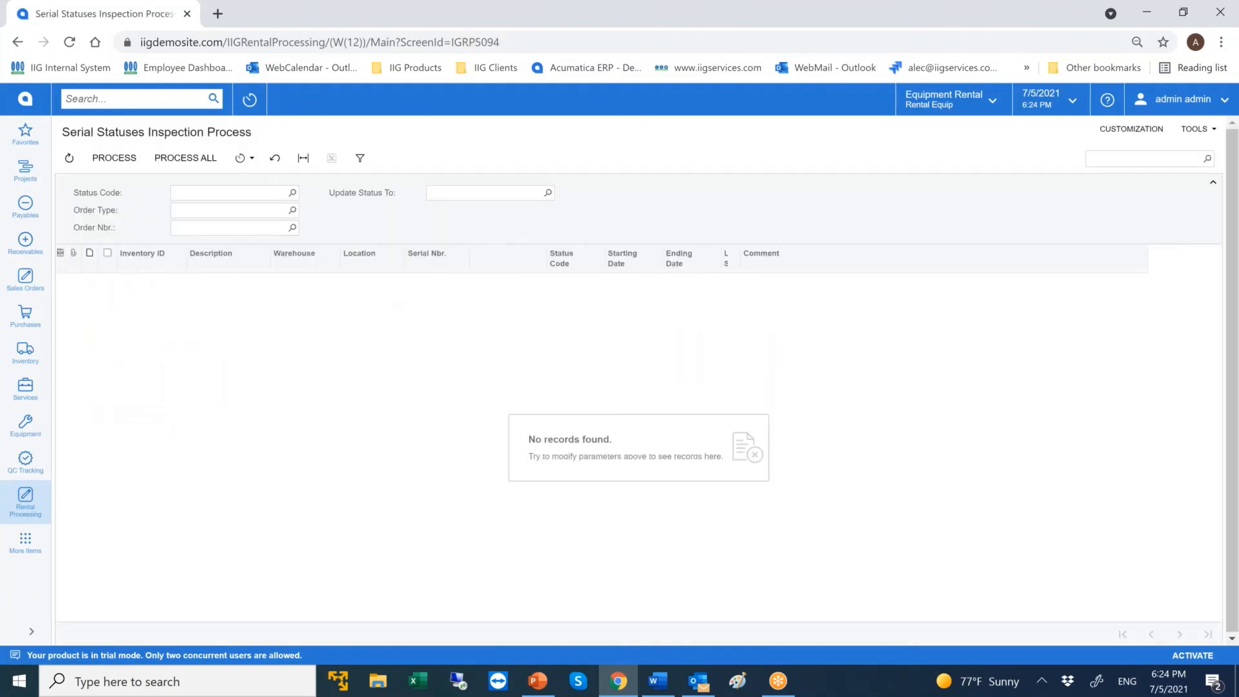
click(257, 196)
text(ins)
key(Tab)
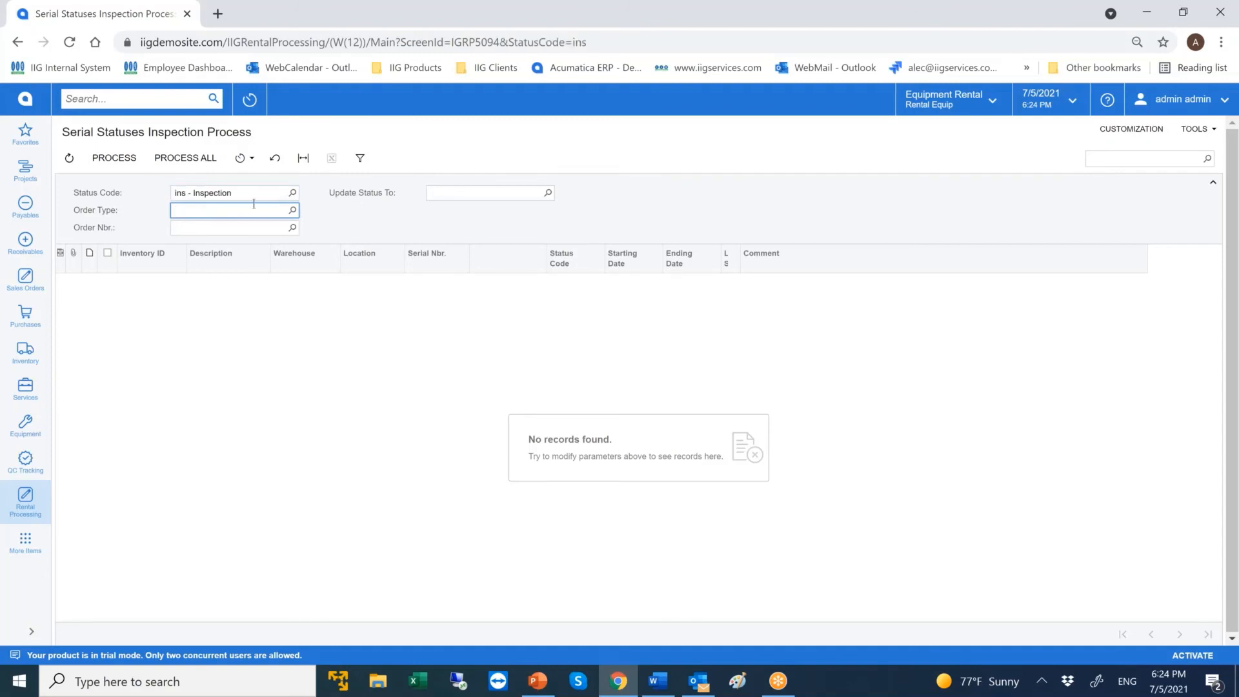
click(499, 190)
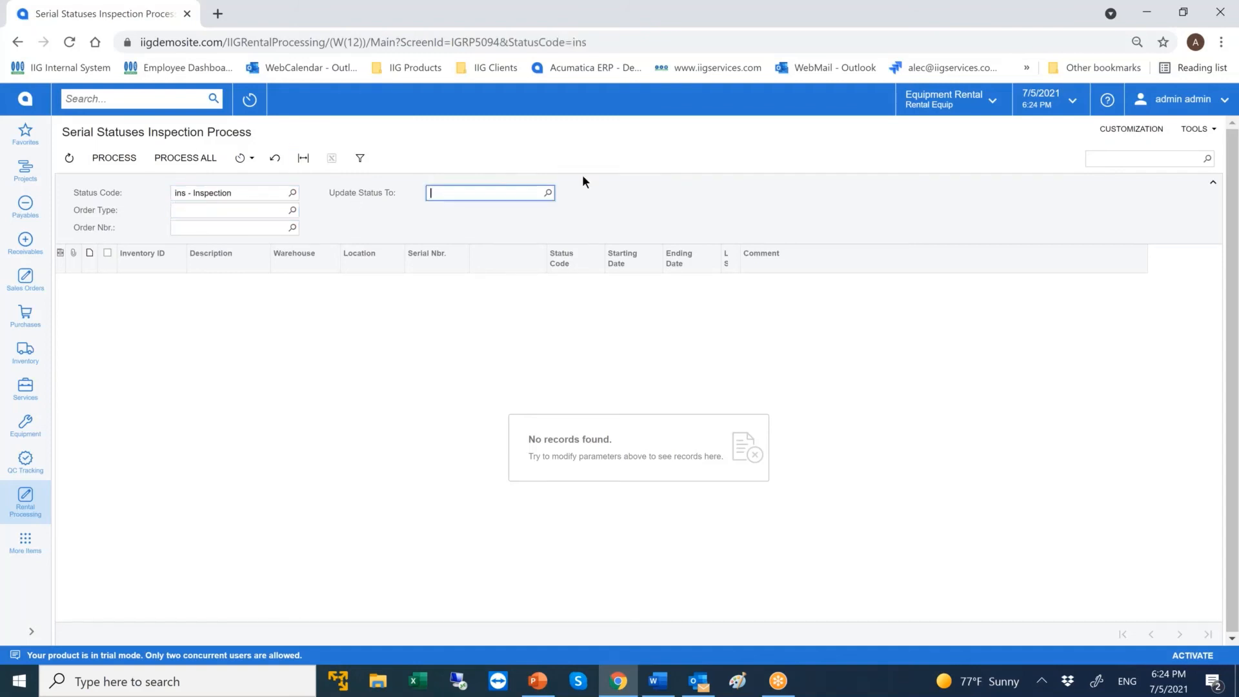
click(549, 192)
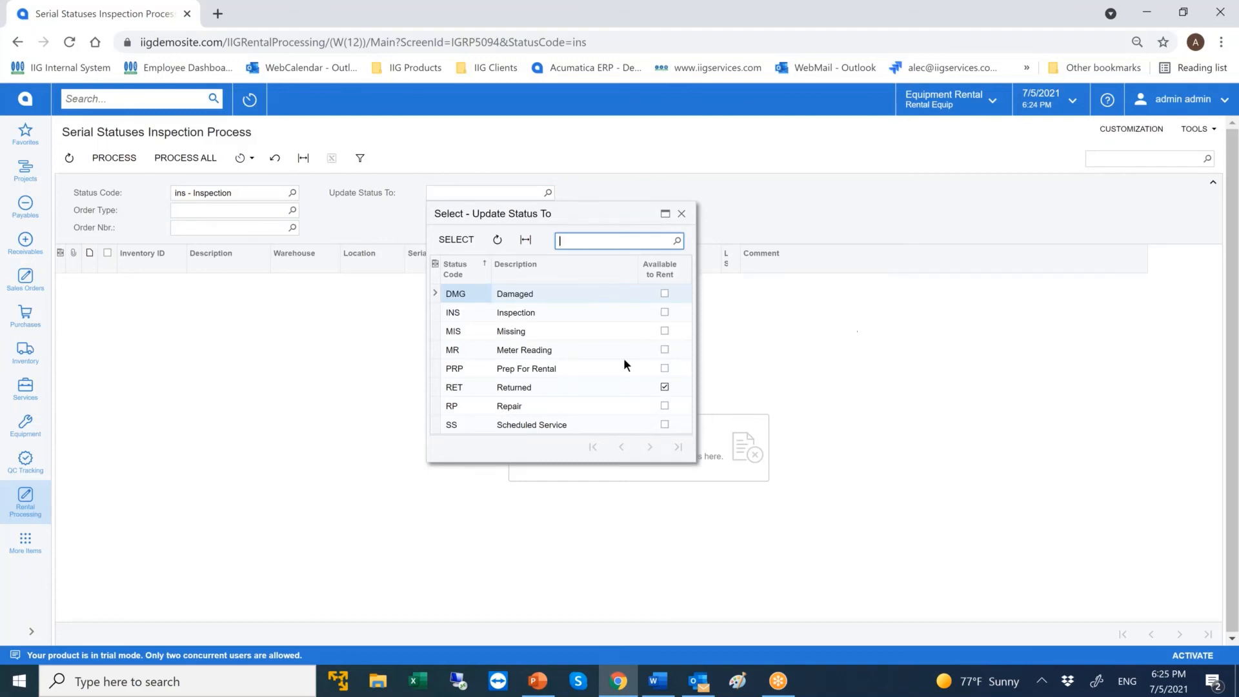
Search the stock items for smg2500 and open the Samsung Fork Lift's rental information.
click(25, 352)
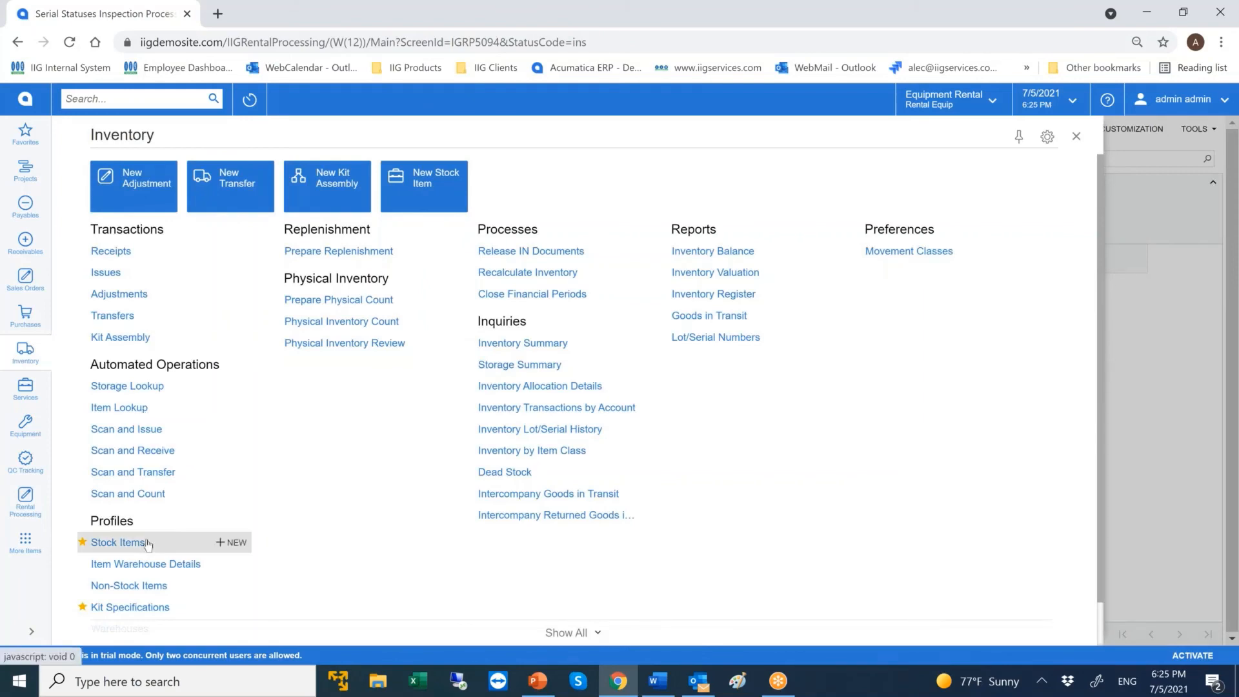
click(118, 541)
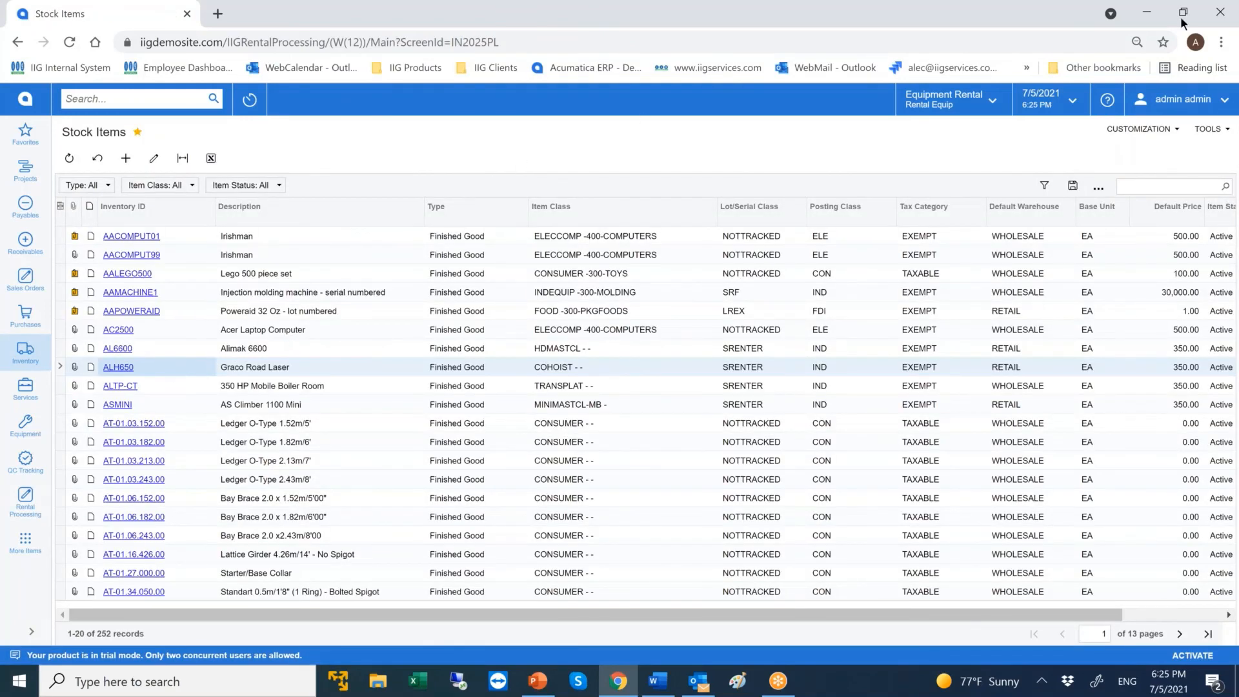
click(1165, 187)
text(sm)
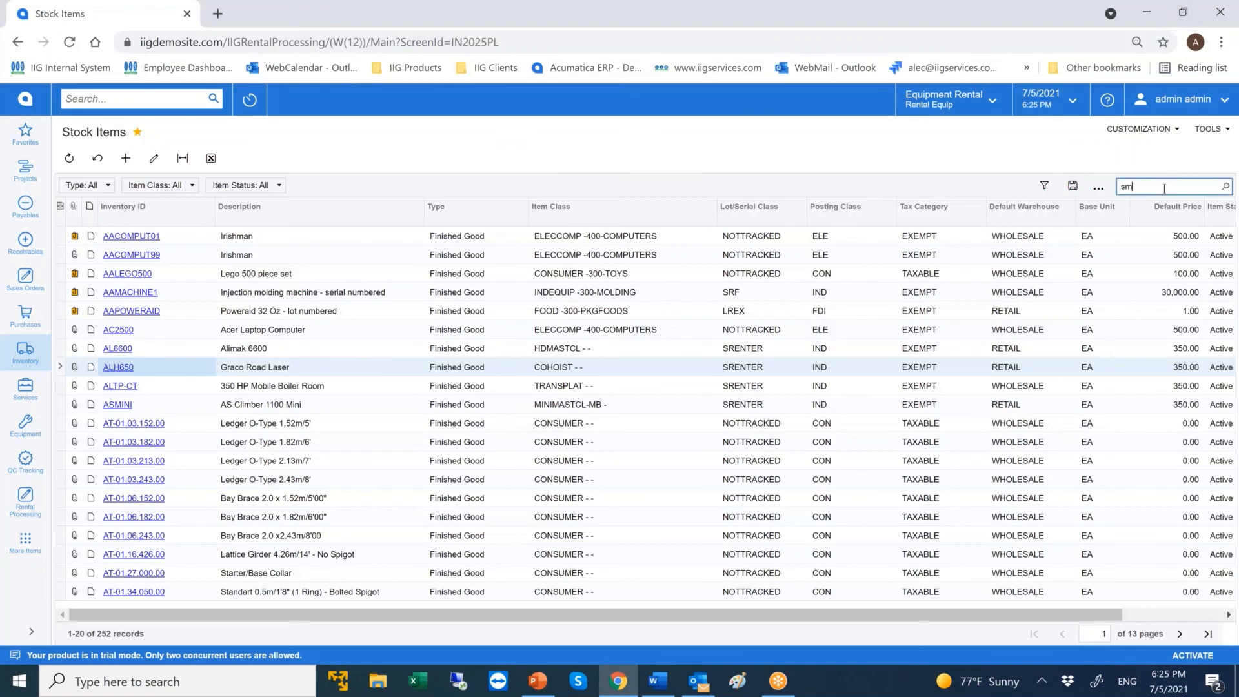
text(p;)
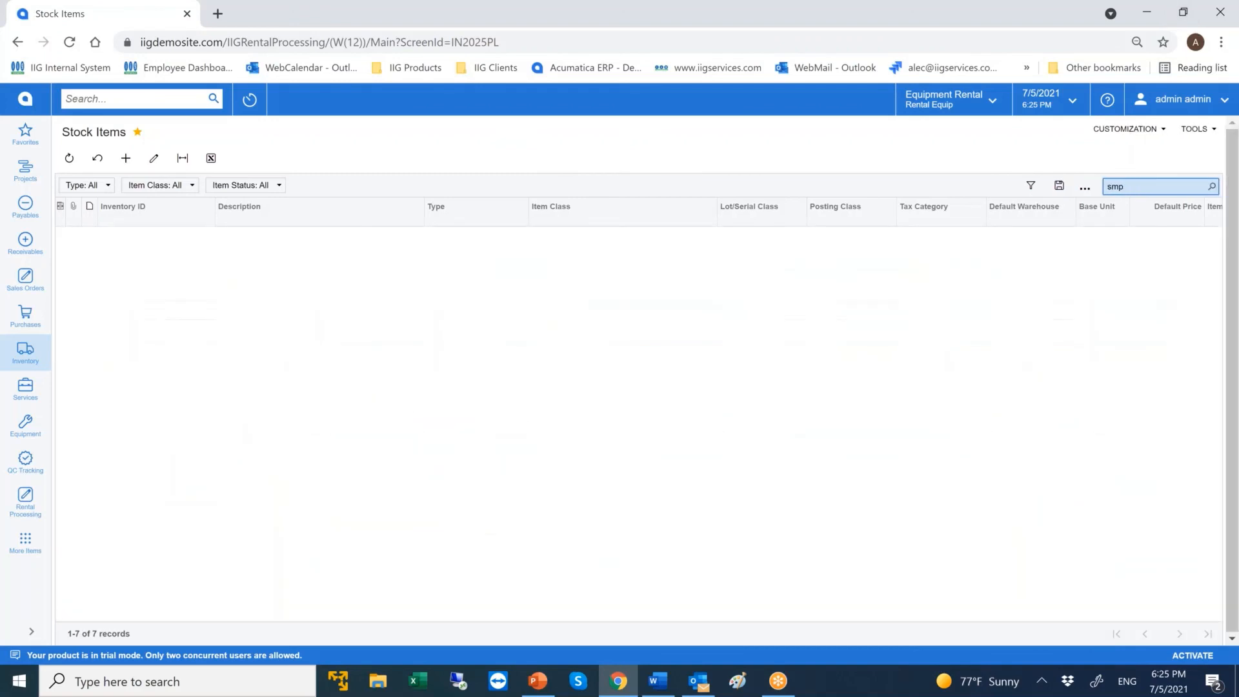
key(BackSpace)
text(2500)
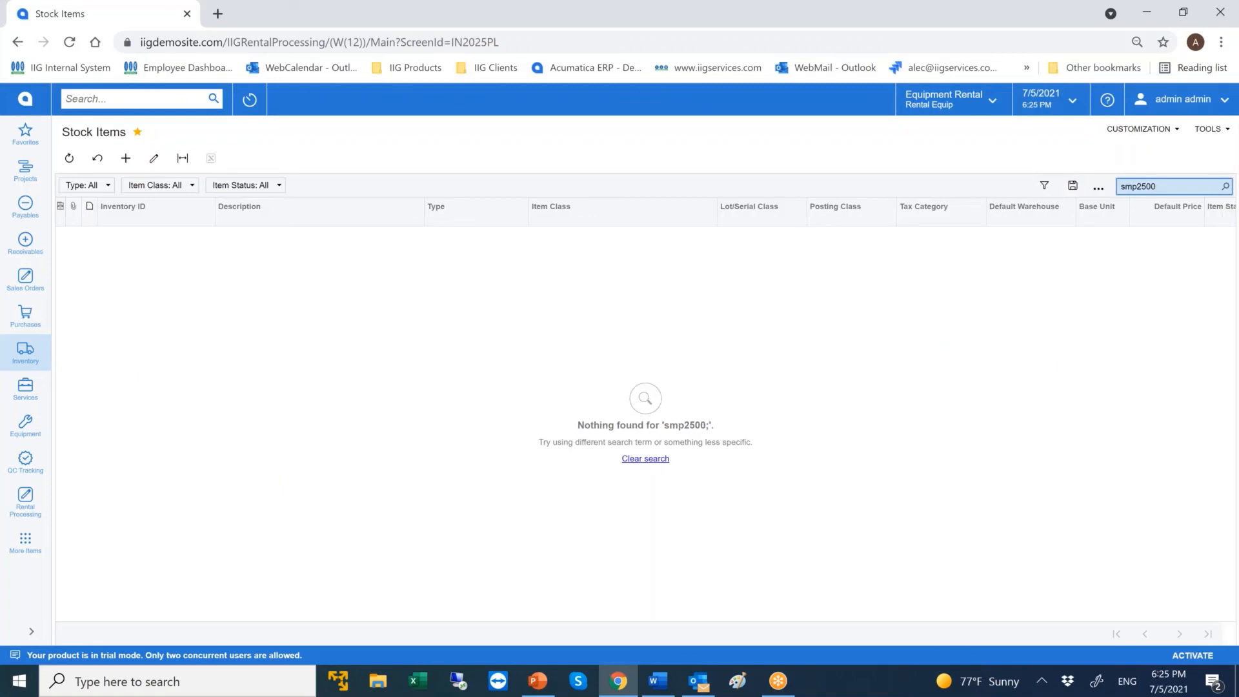
key(BackSpace)
key(BackSpace)
key(BackSpace)
key(BackSpace)
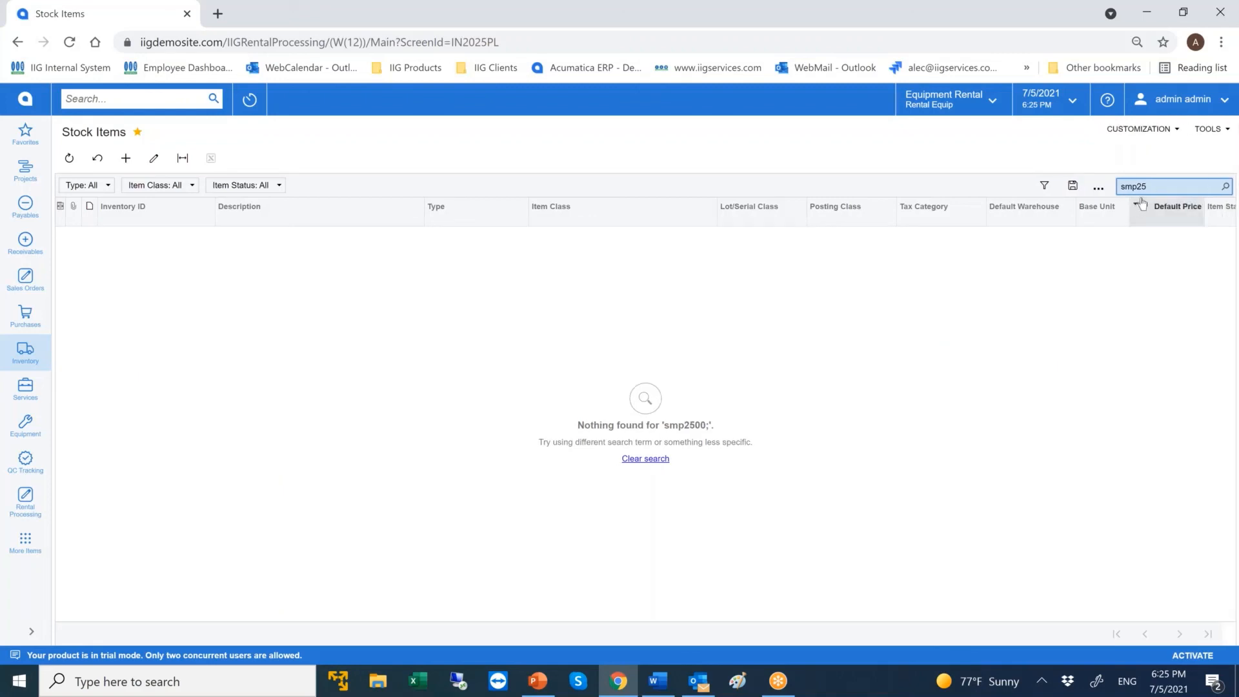
key(BackSpace)
text(g2500)
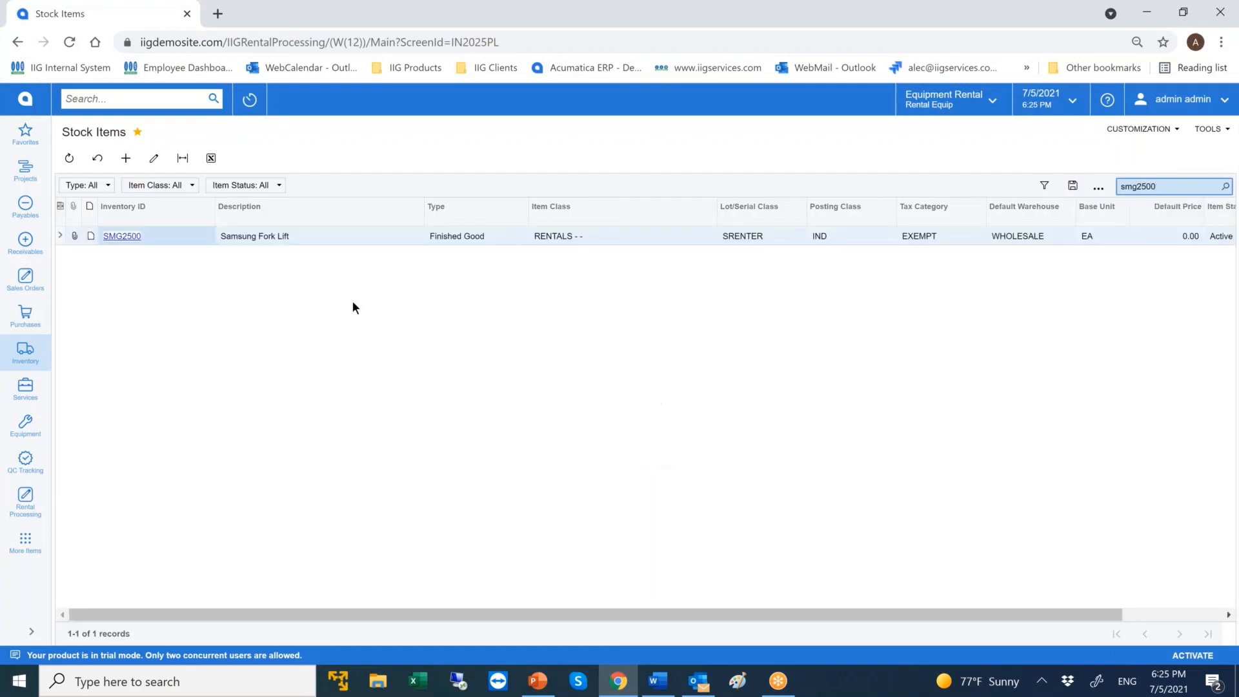
click(123, 236)
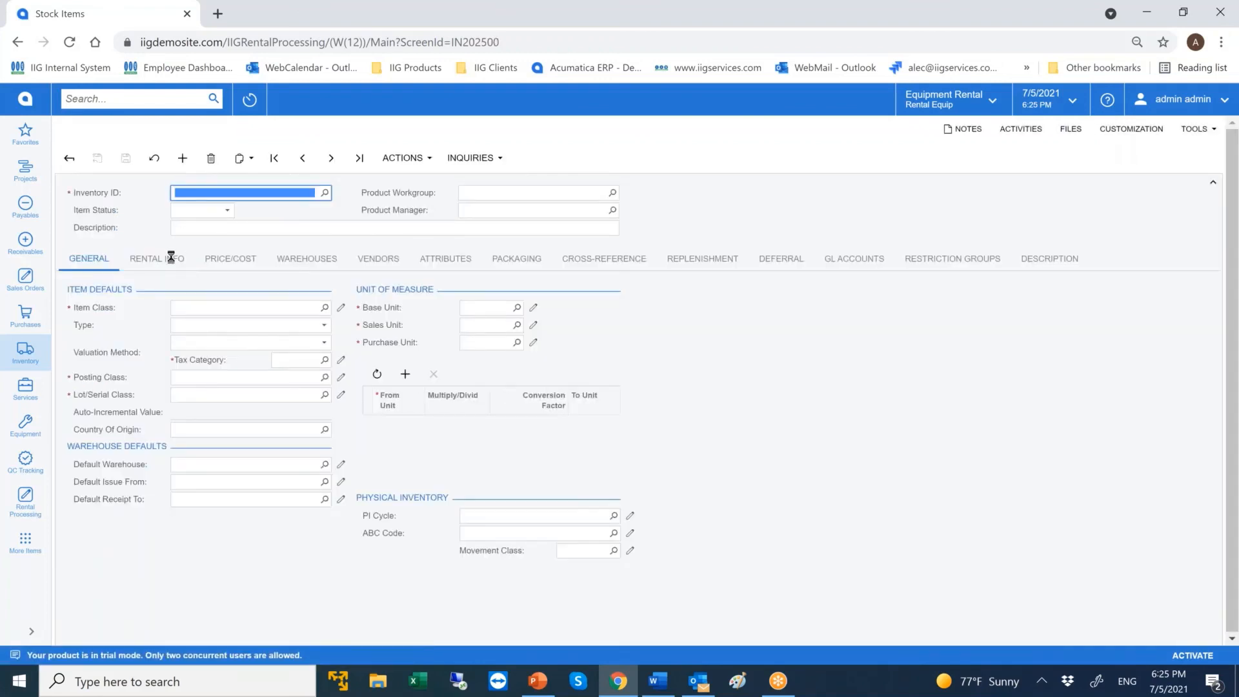
click(156, 260)
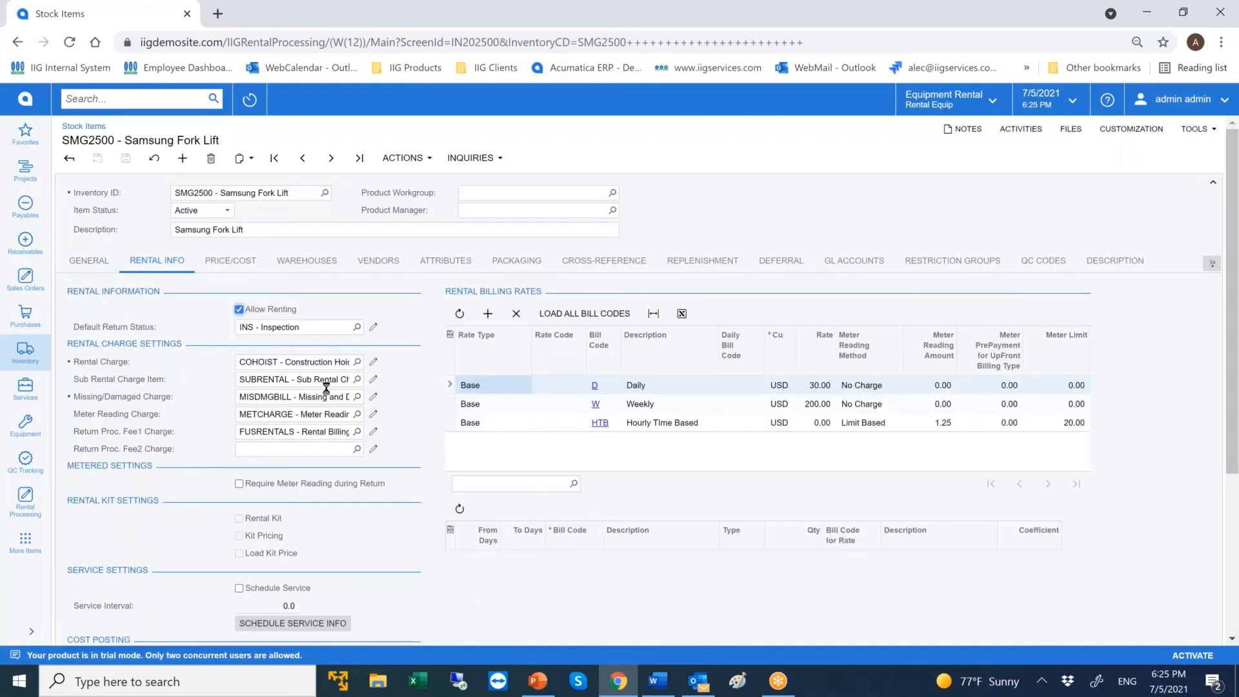
Review the Samsung Fork Lift's cost posting settings and the available cost posting types without changing the selected one.
scroll(350, 513, down, 3)
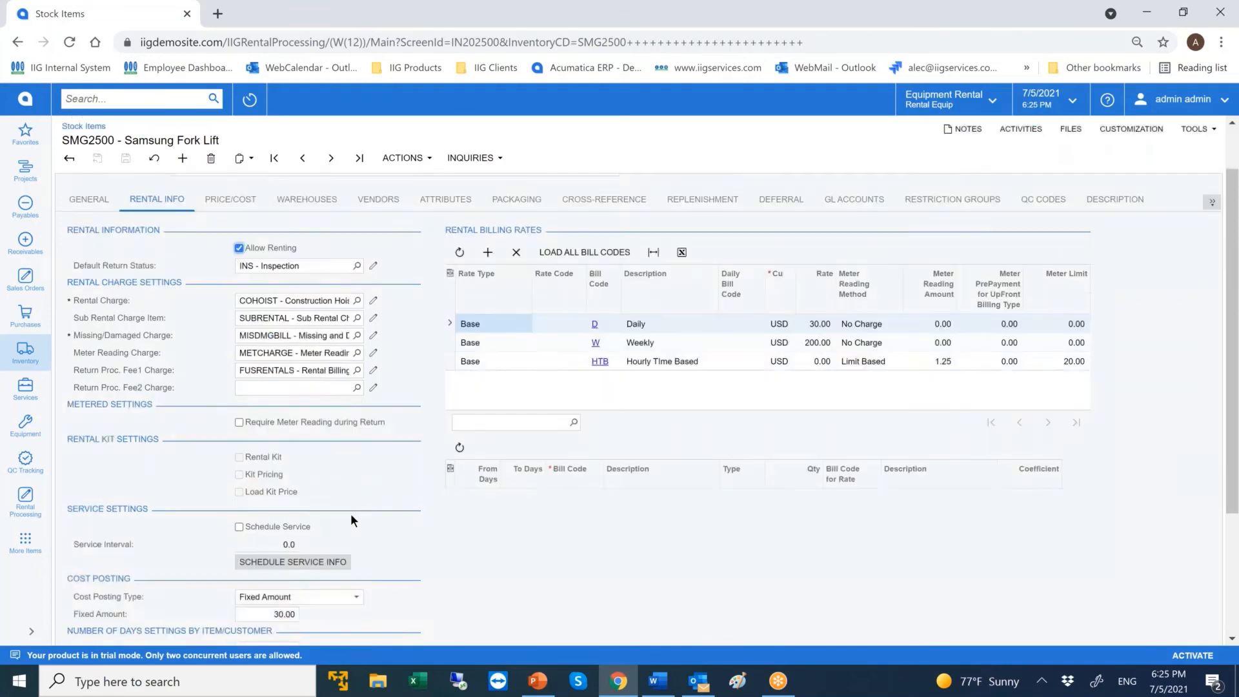
click(304, 457)
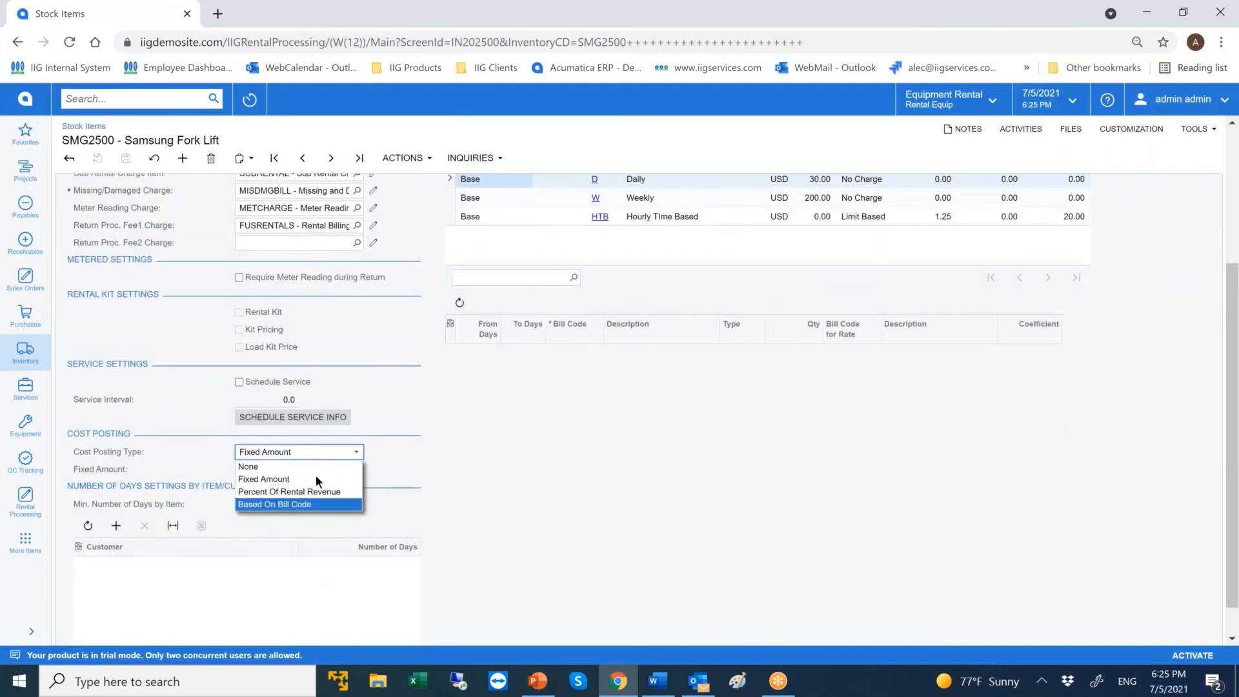
click(422, 457)
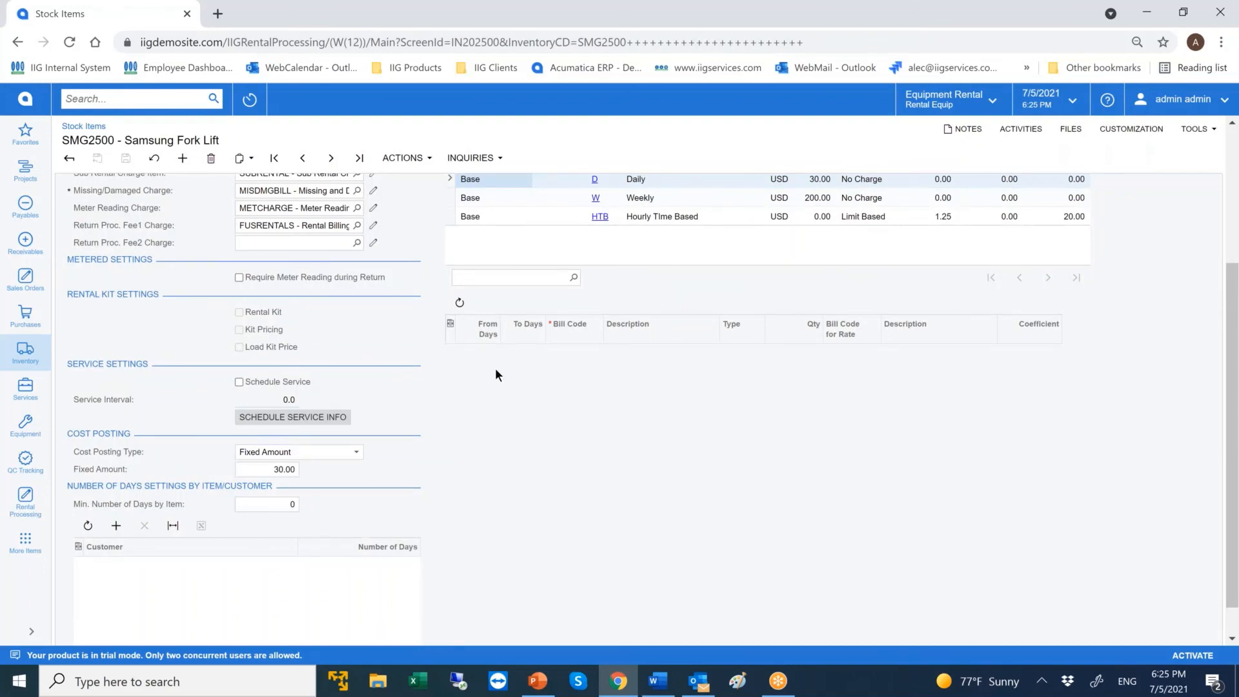
scroll(495, 374, up, 3)
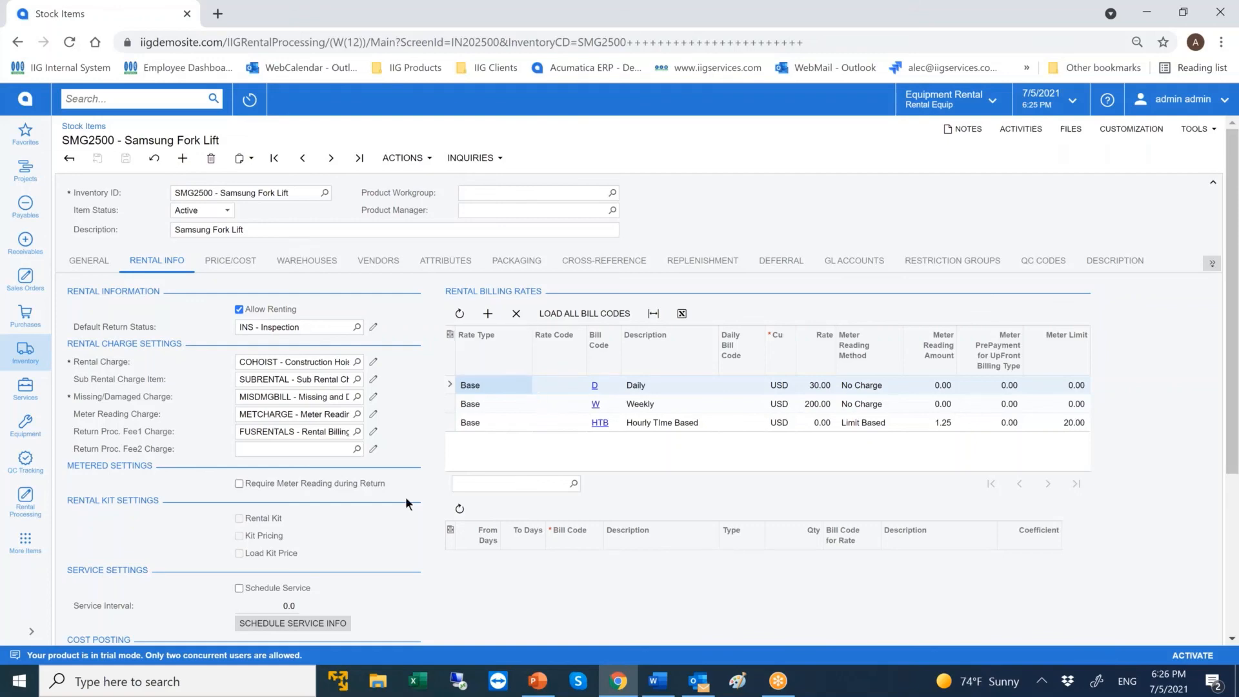
Open the MRO service order dated 7/4/2021 from the Service Orders list and show its rental information.
click(32, 386)
click(118, 249)
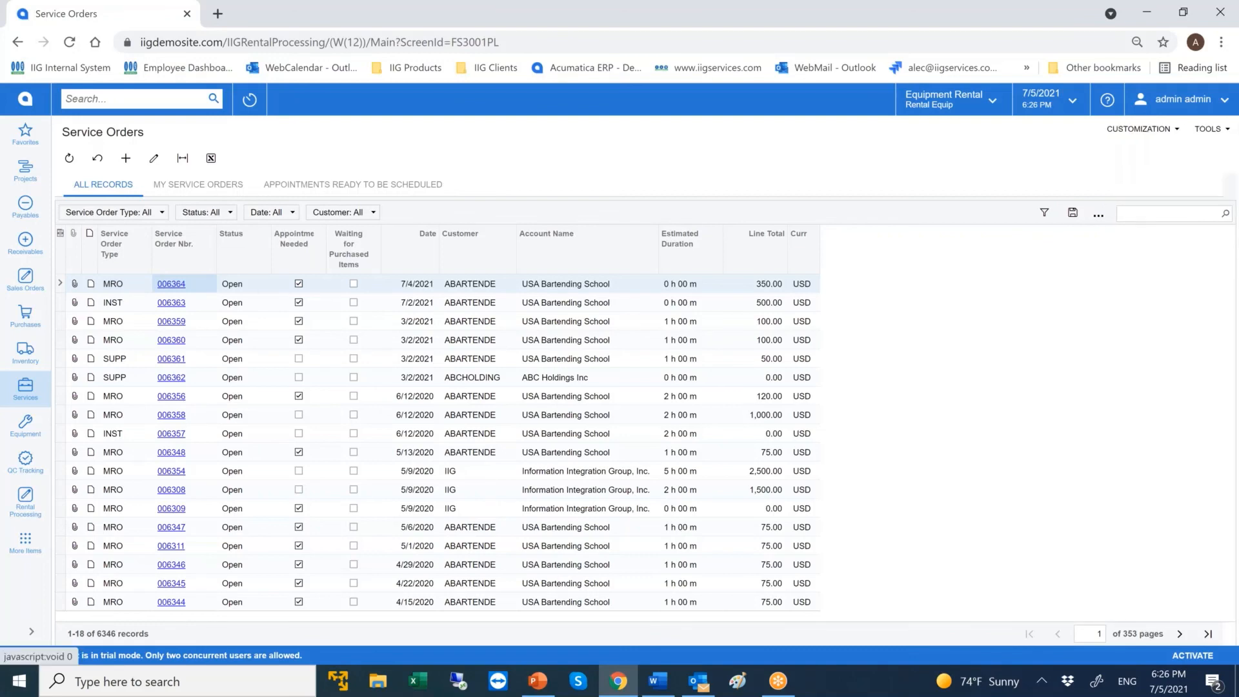
click(170, 284)
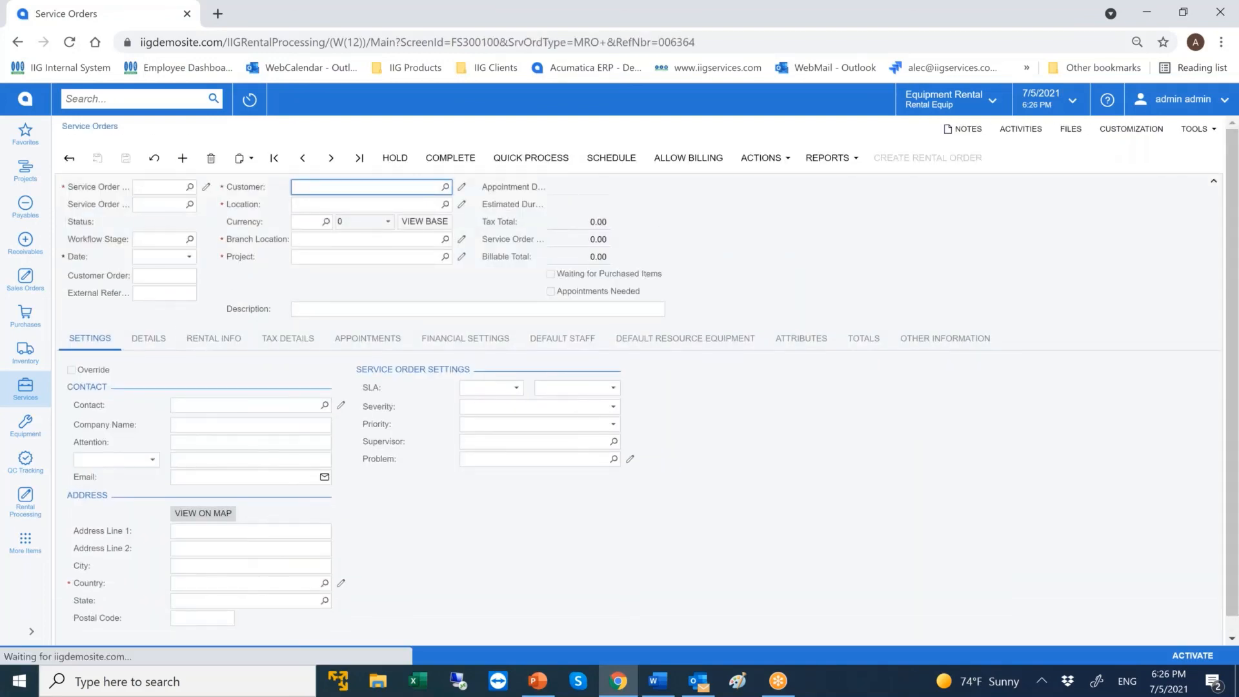
click(213, 340)
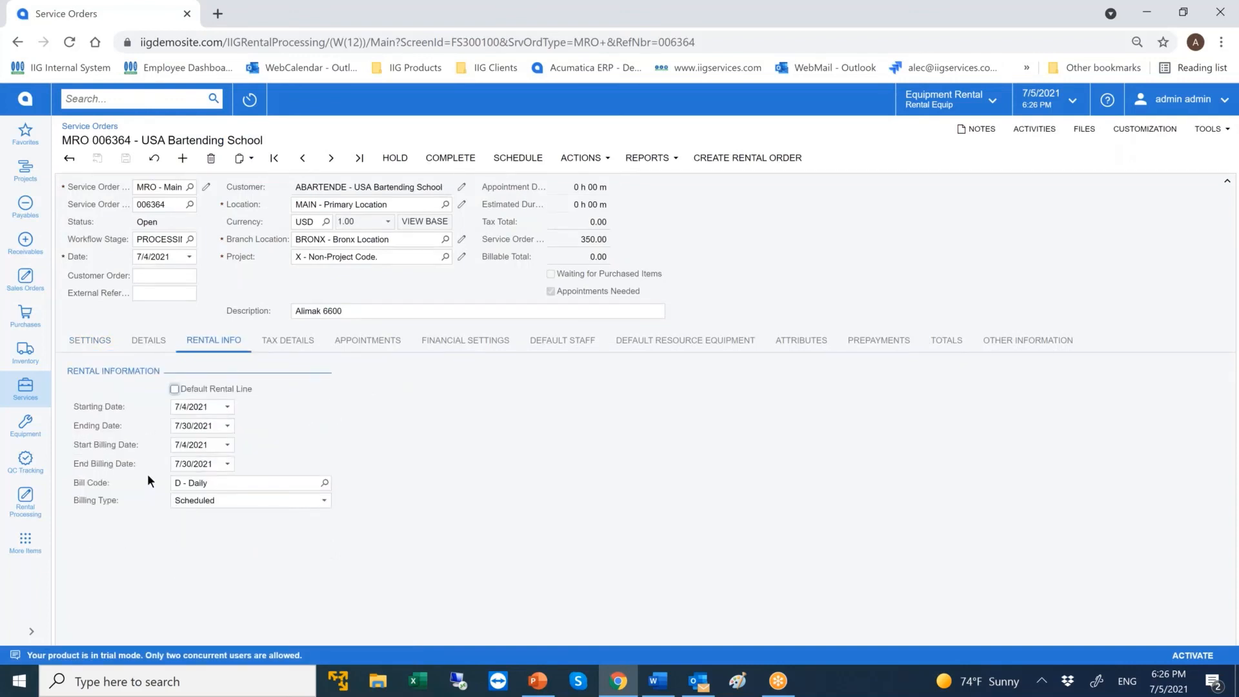